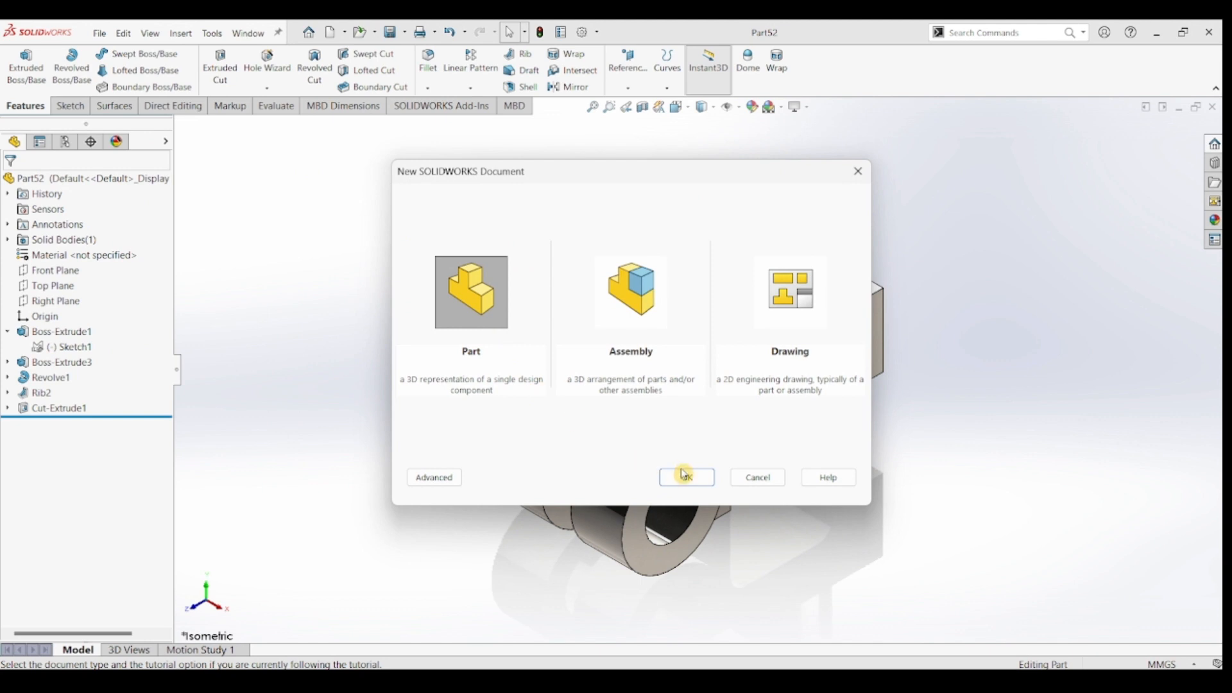
Step: Create a new part document and start a sketch on the Right Plane
{"action": "left_click", "coordinate": [684, 476]}
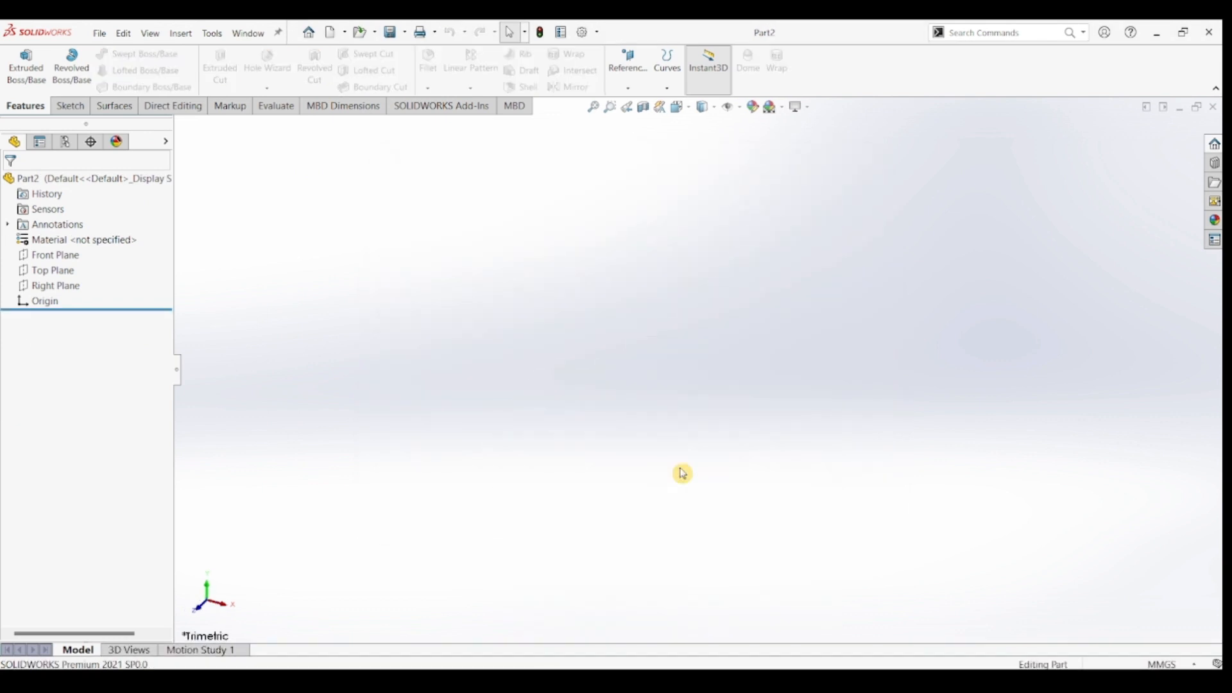
{"action": "left_click", "coordinate": [70, 106]}
{"action": "left_click", "coordinate": [20, 64]}
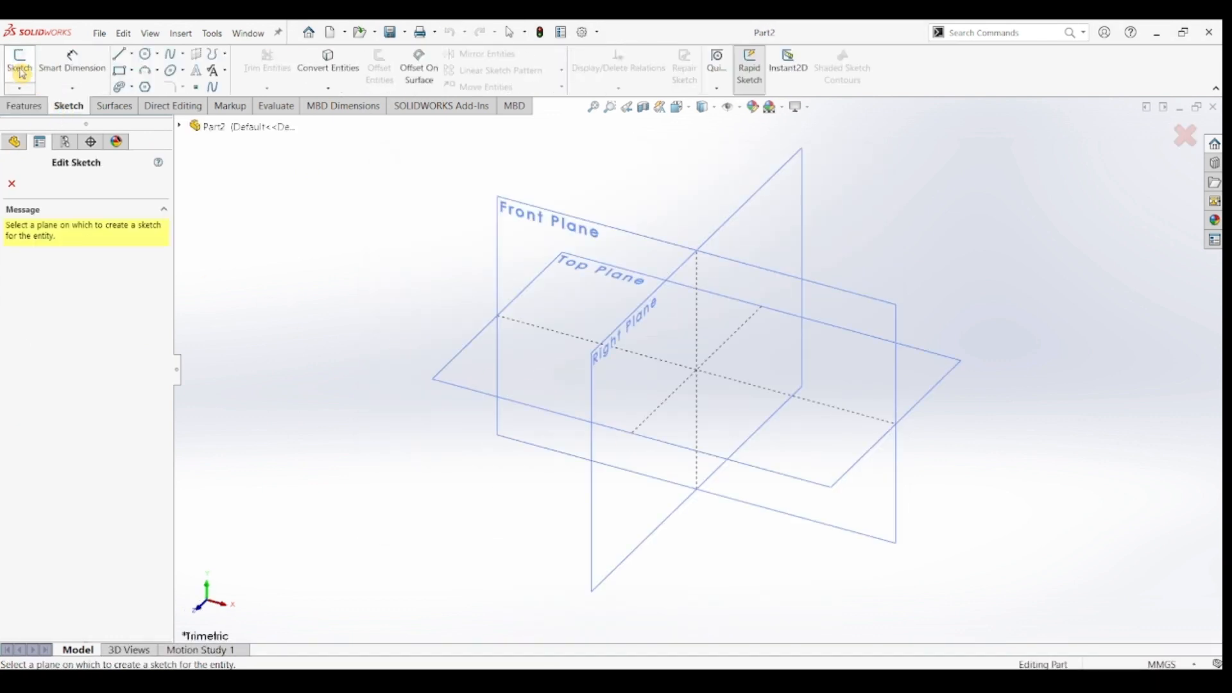
{"action": "left_click", "coordinate": [783, 229]}
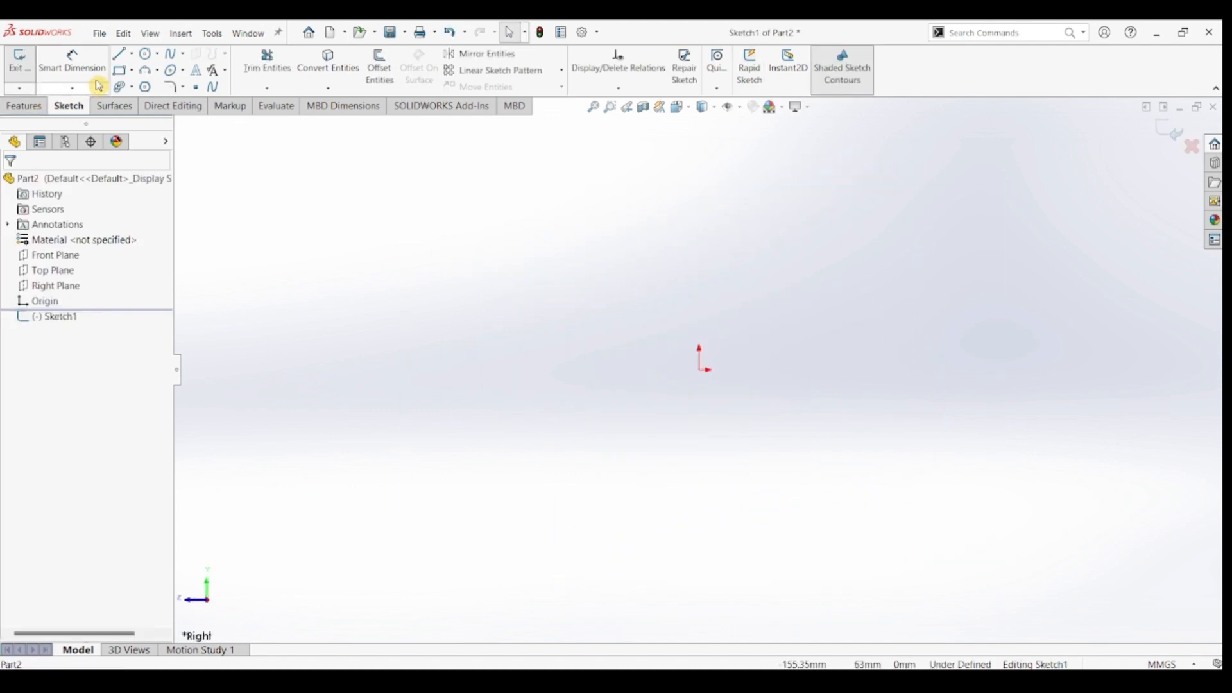
Step: Draw two concentric circles centred on the origin, about 33 mm and 47 mm in diameter
{"action": "left_click", "coordinate": [145, 54]}
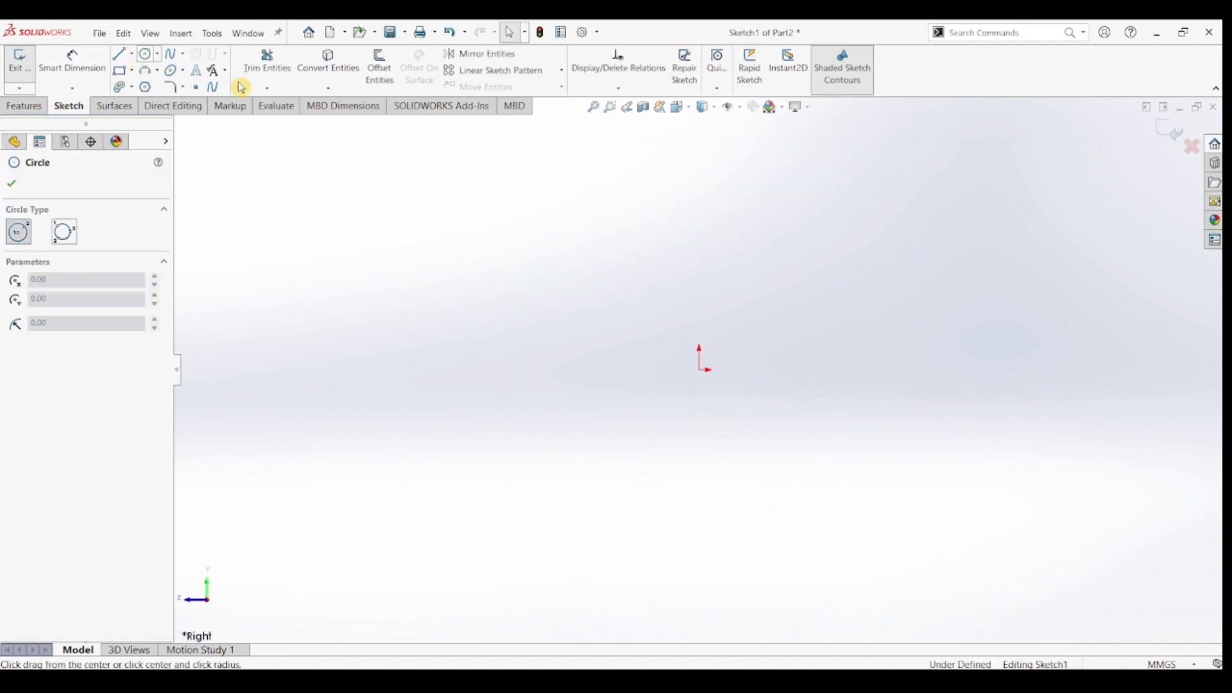
{"action": "left_click", "coordinate": [700, 371]}
{"action": "left_click", "coordinate": [739, 420]}
{"action": "left_click", "coordinate": [701, 370]}
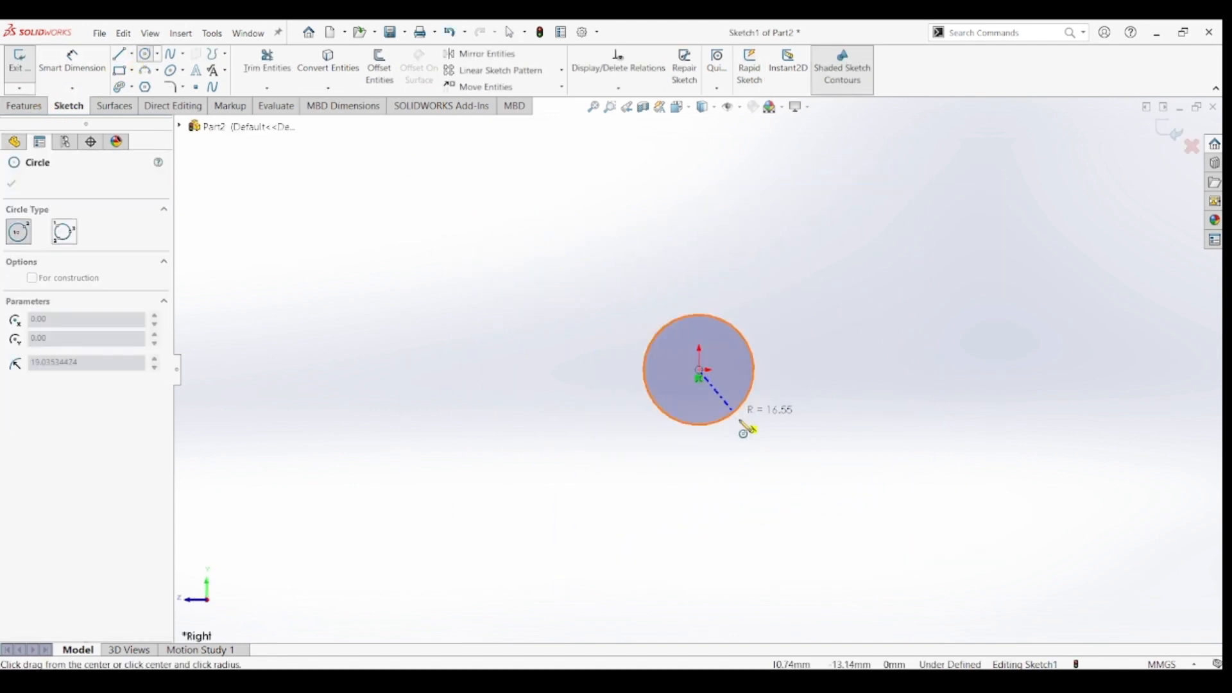
{"action": "left_click", "coordinate": [752, 453]}
Step: Dimension the inner circle's diameter to 30 mm and the outer circle's diameter to 56 mm
{"action": "left_click", "coordinate": [73, 61]}
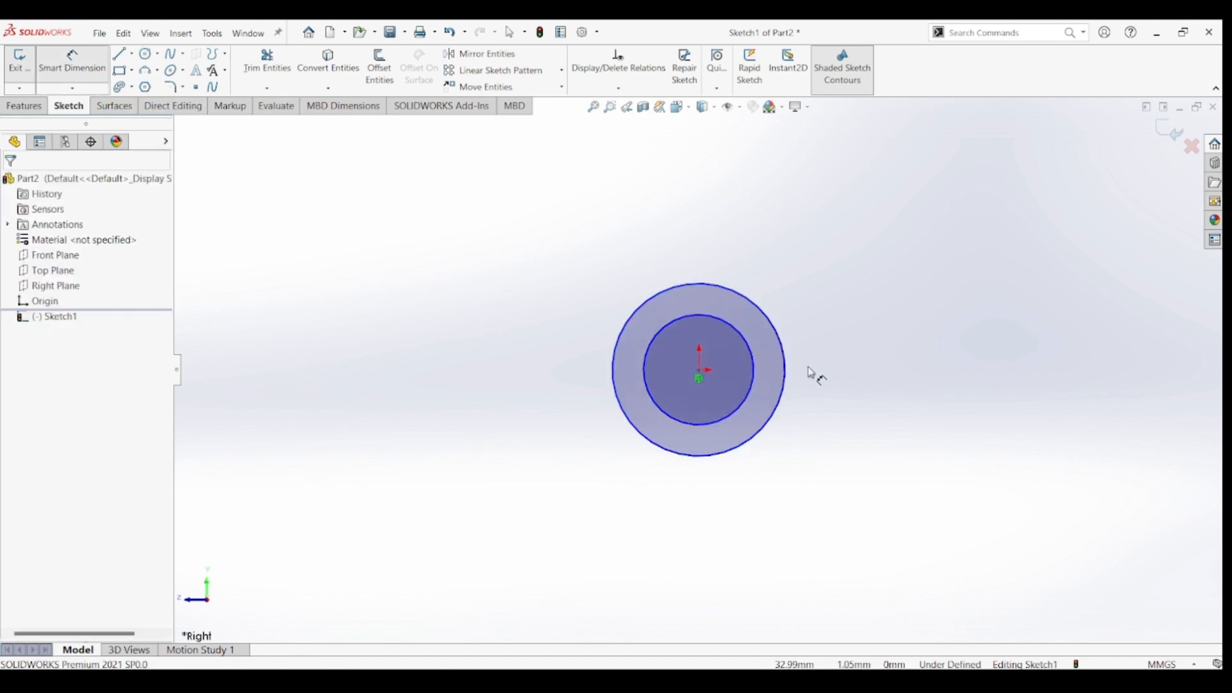
{"action": "left_click", "coordinate": [753, 378]}
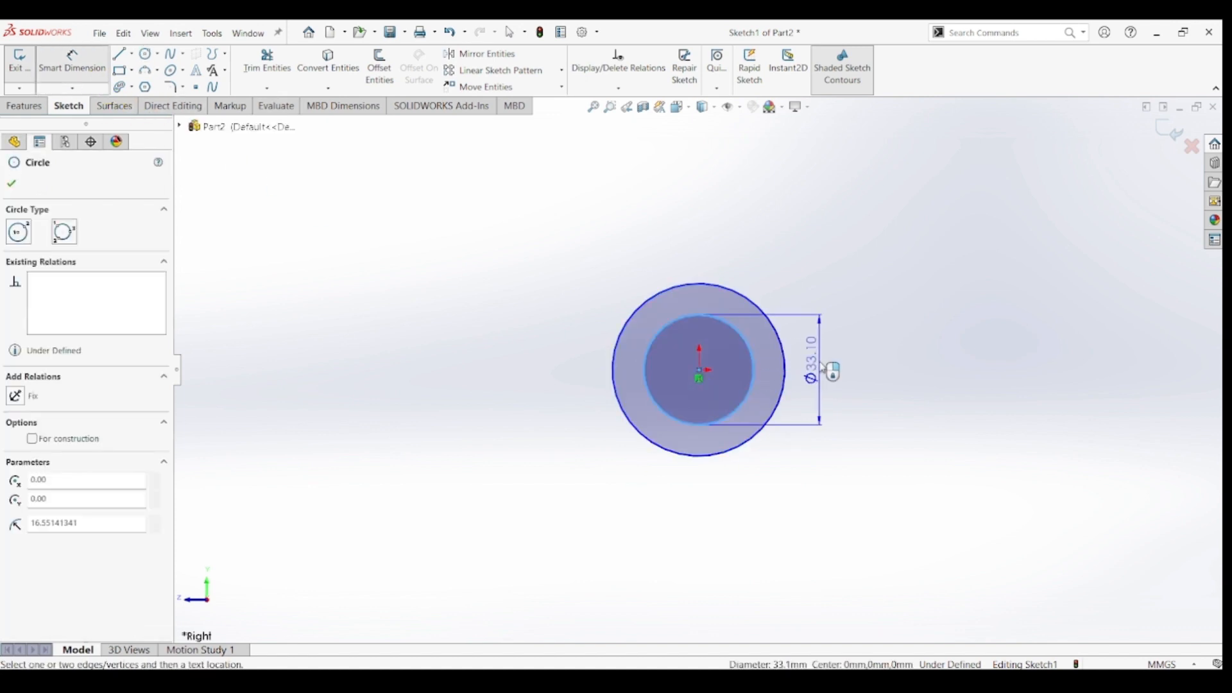
{"action": "left_click", "coordinate": [824, 367]}
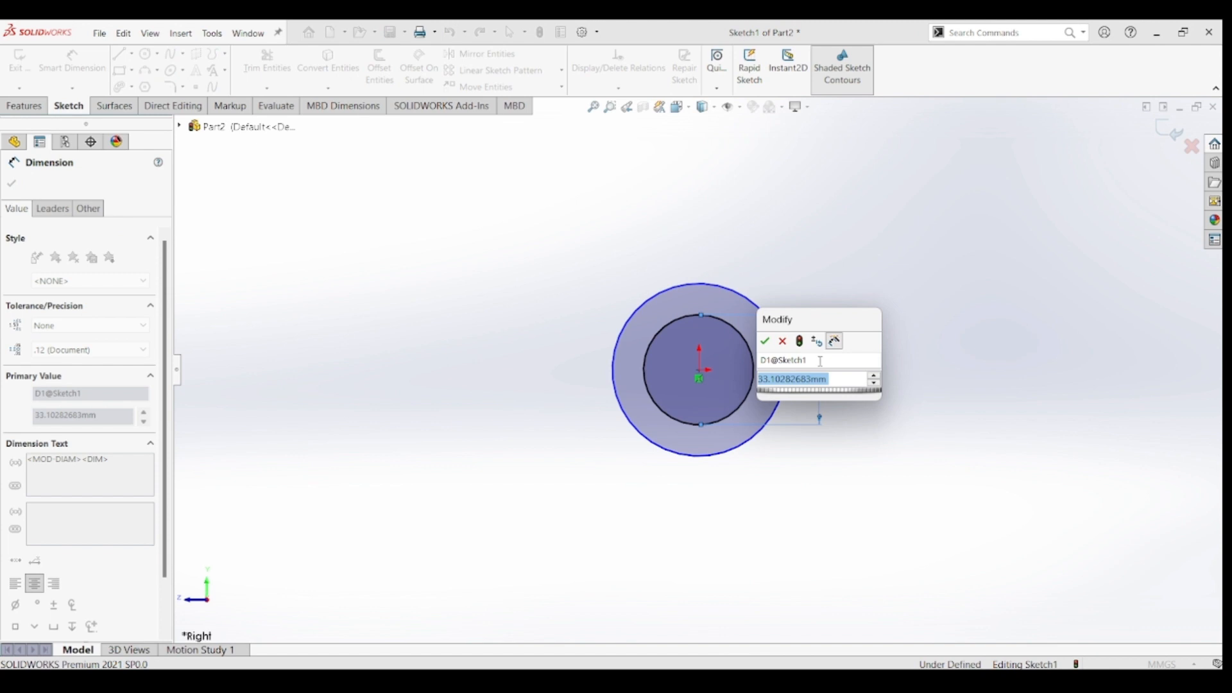
{"action": "type", "text": "30"}
{"action": "key", "text": "Return"}
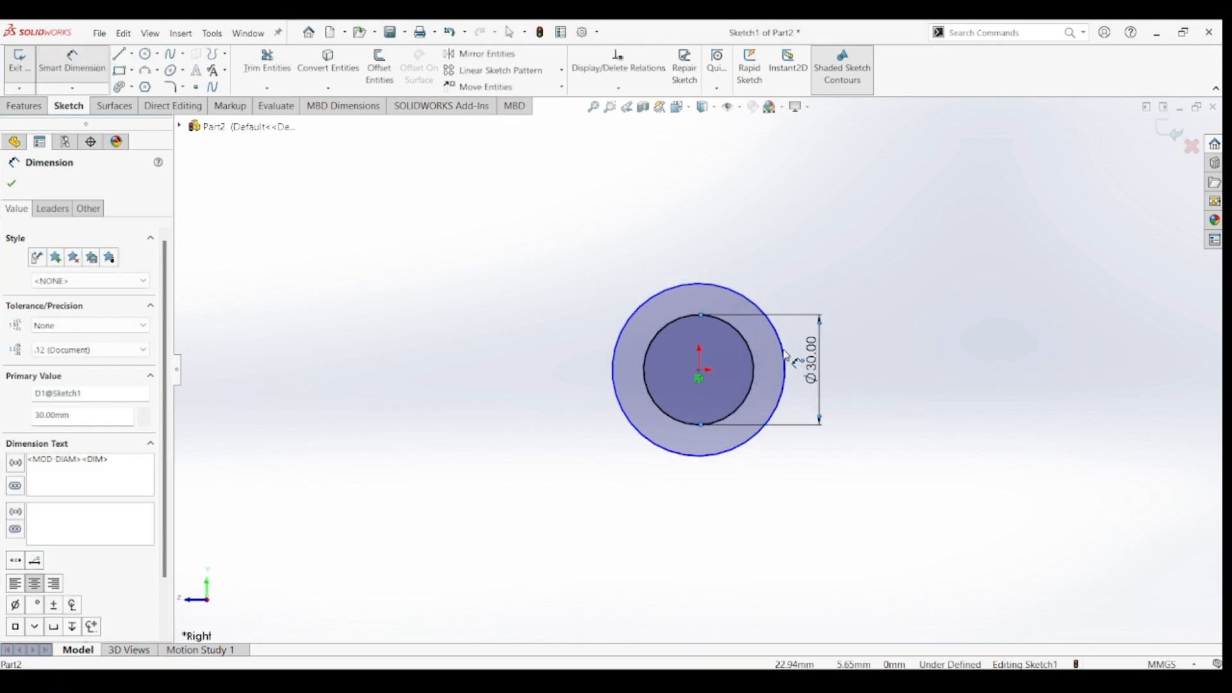
{"action": "left_click", "coordinate": [749, 301]}
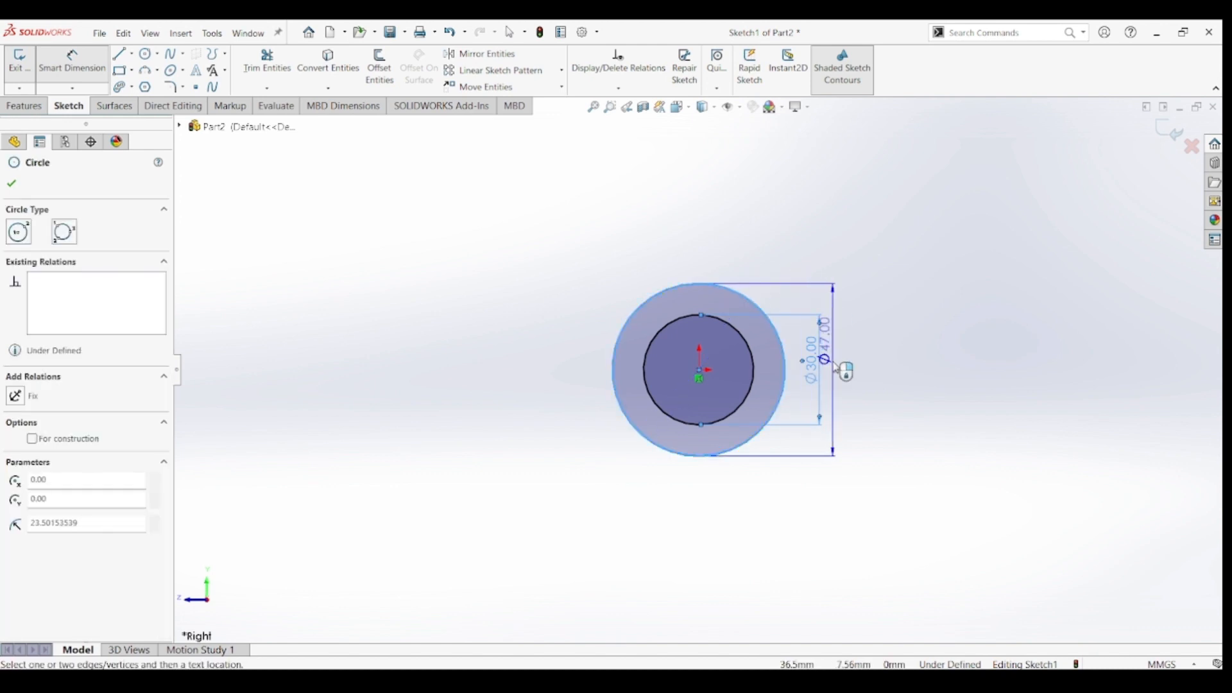
{"action": "left_click", "coordinate": [855, 367]}
{"action": "type", "text": "56"}
{"action": "key", "text": "Return"}
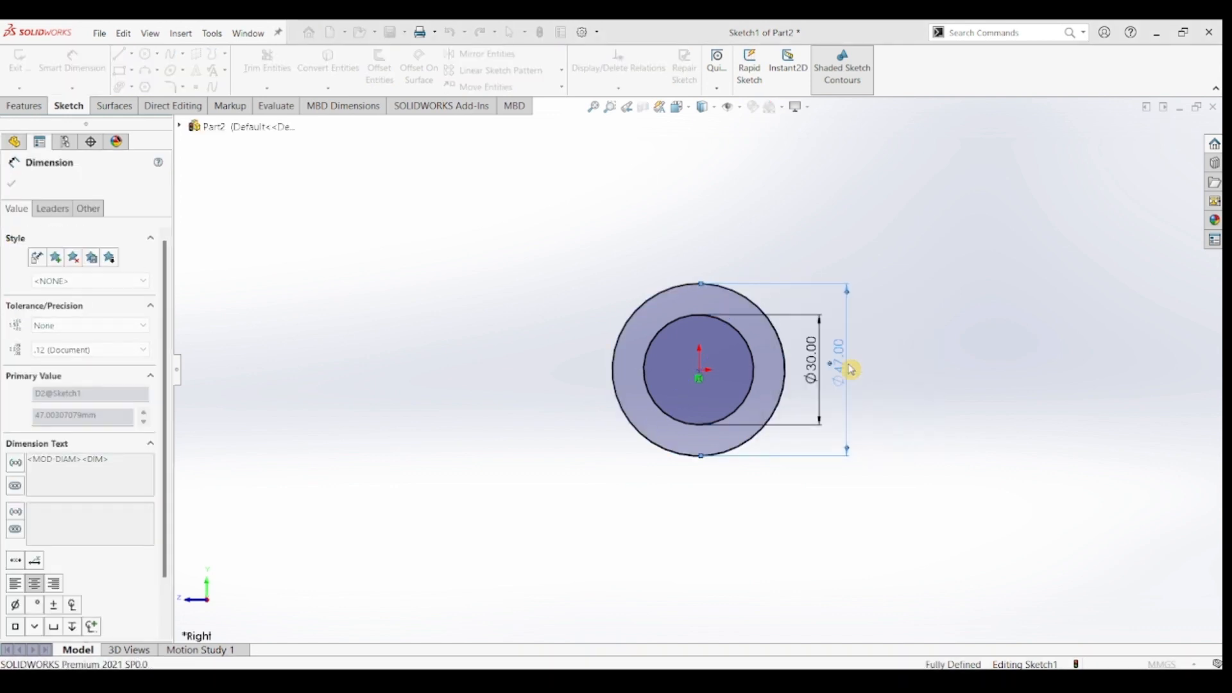
Step: Sketch connected lines from the outer circle's top point: about 115 mm horizontally away, a short rise, about 62 mm across and about 58 mm down
{"action": "left_click", "coordinate": [119, 53]}
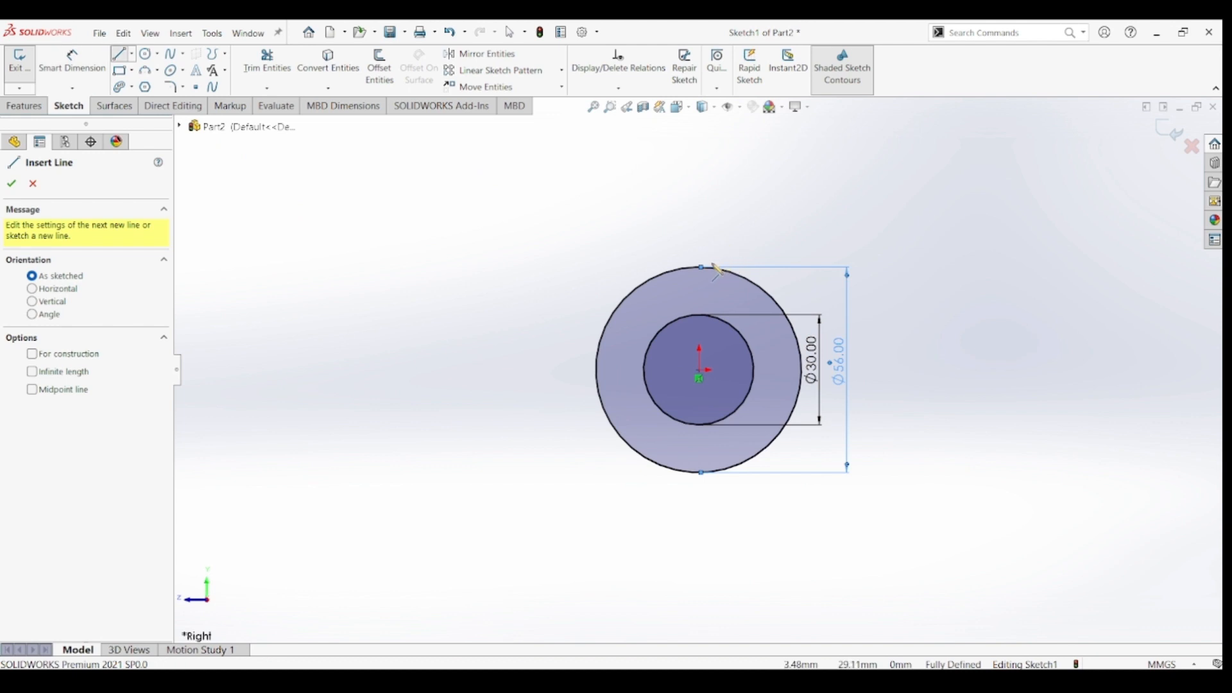
{"action": "scroll", "coordinate": [962, 342], "scroll_direction": "up", "scroll_amount": 2}
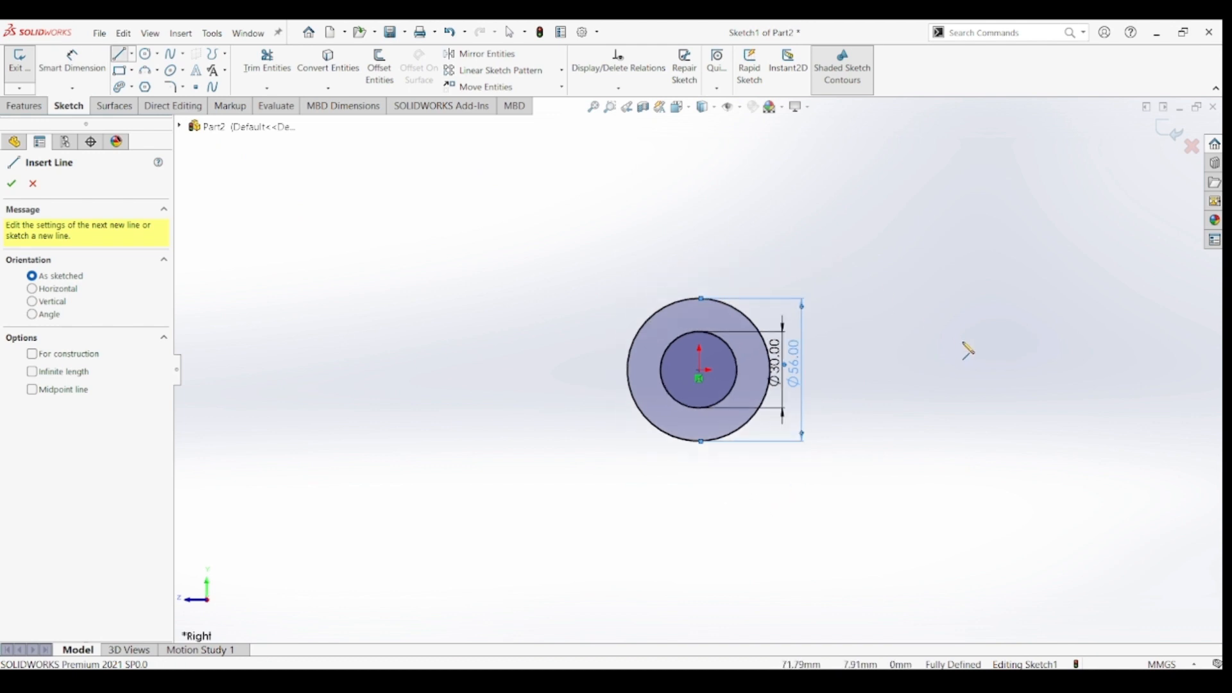
{"action": "scroll", "coordinate": [969, 342], "scroll_direction": "down", "scroll_amount": 1}
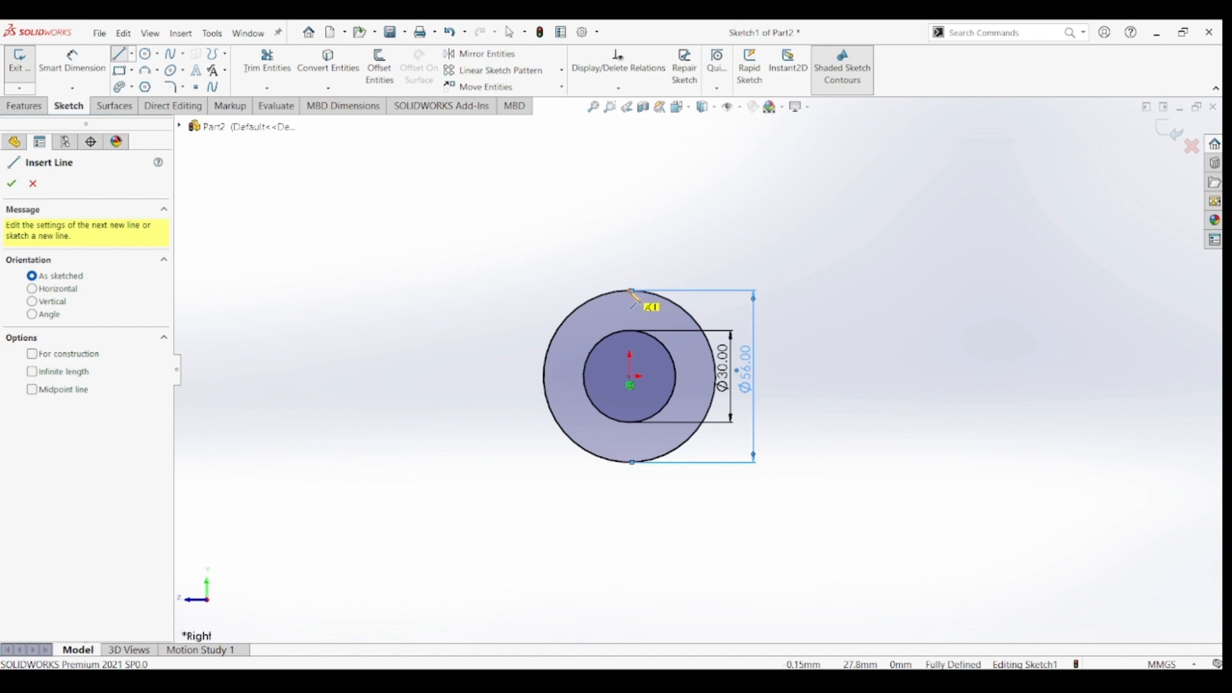
{"action": "left_click", "coordinate": [631, 291]}
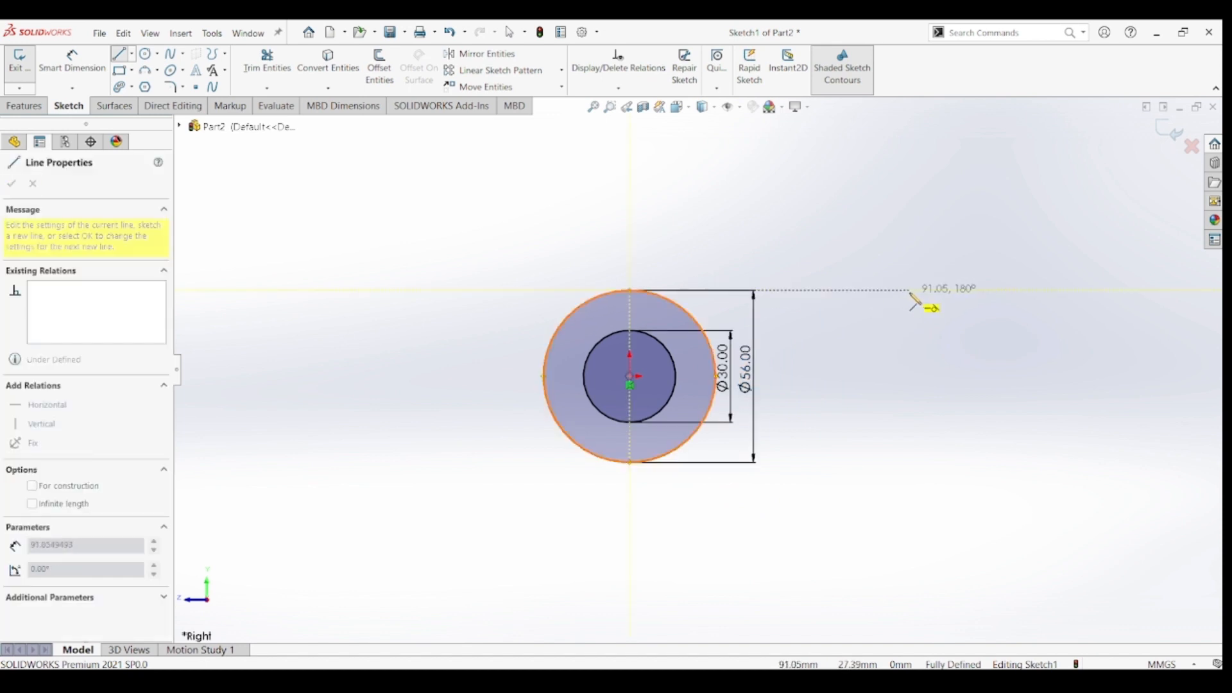
{"action": "left_click", "coordinate": [983, 291]}
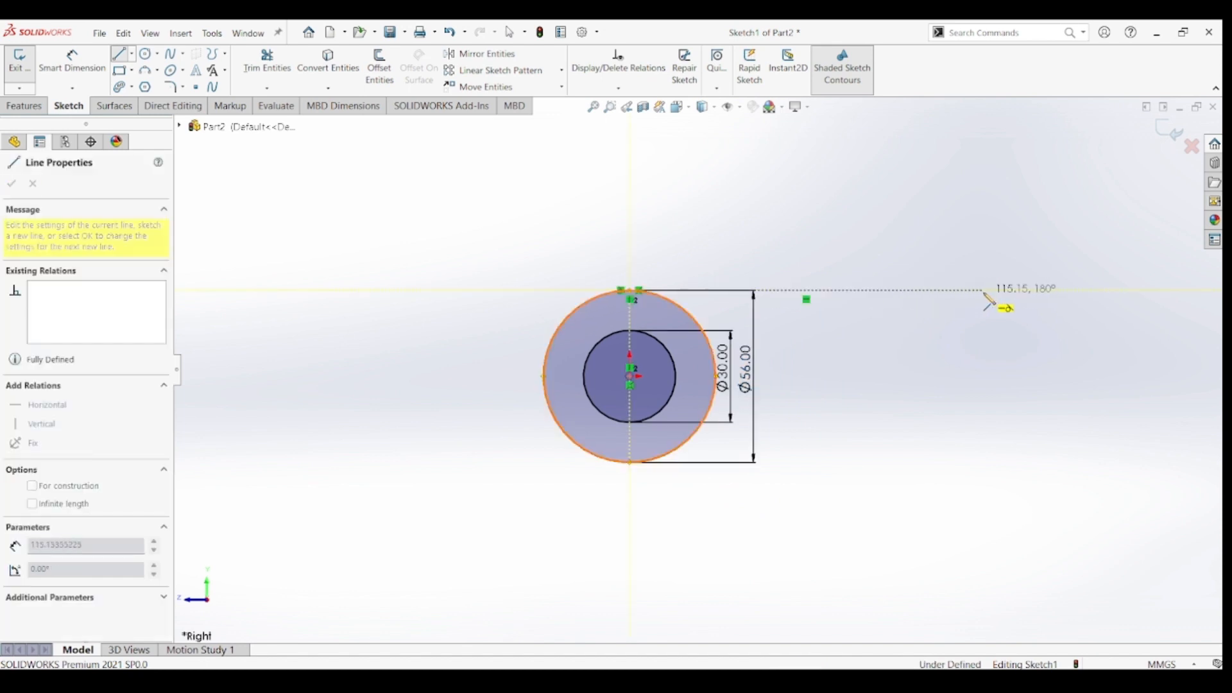
{"action": "left_click", "coordinate": [984, 214]}
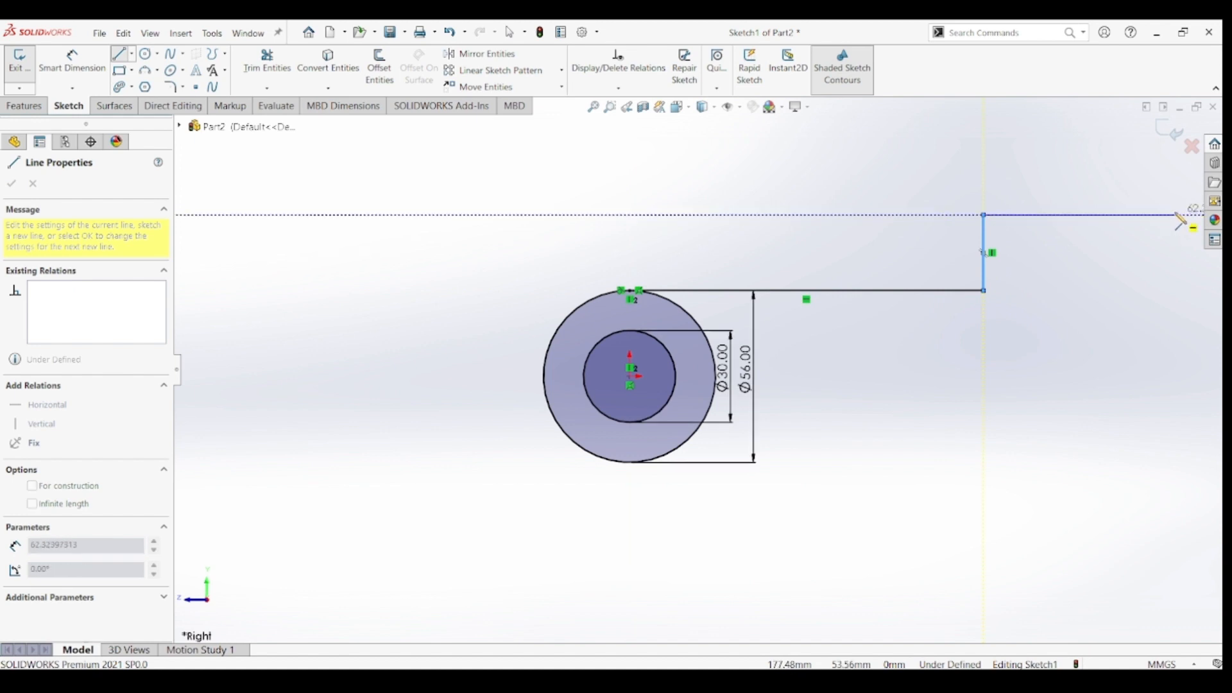
{"action": "left_click", "coordinate": [1176, 215]}
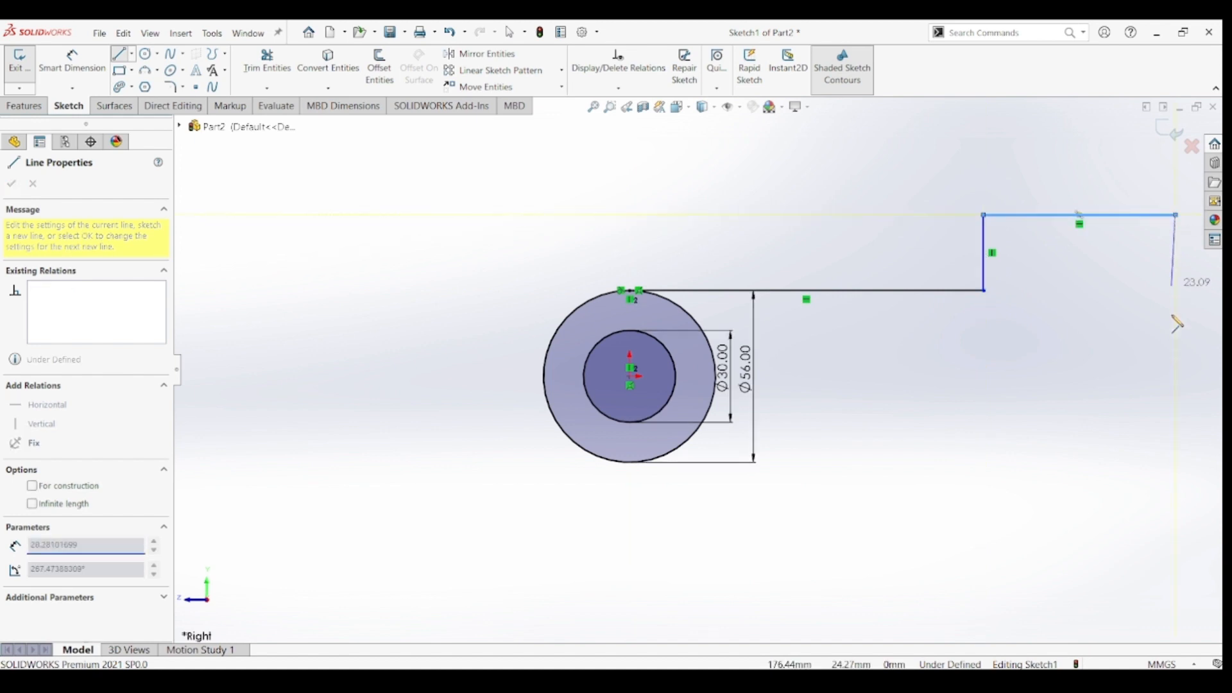
{"action": "left_click", "coordinate": [1176, 393]}
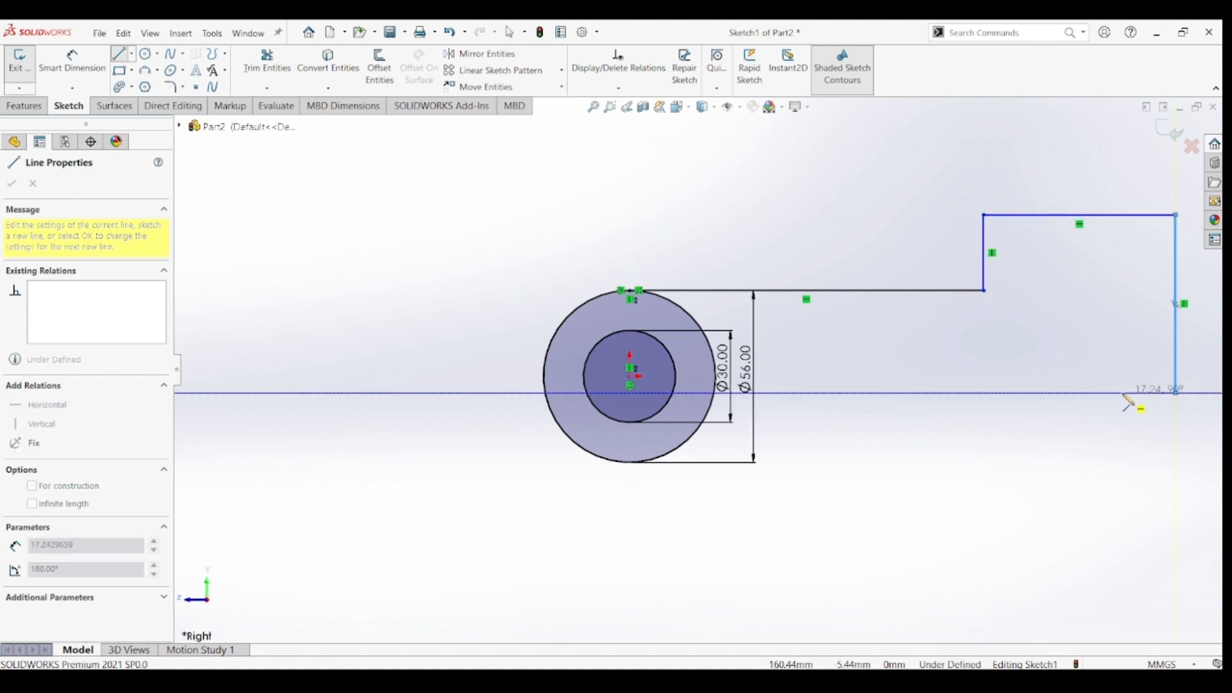
Step: Continue the line chain back with a short upward jog, about 57 mm across, a vertical drop, and a horizontal line to the outer circle's bottom point
{"action": "left_click", "coordinate": [1068, 393]}
{"action": "left_click", "coordinate": [1068, 345]}
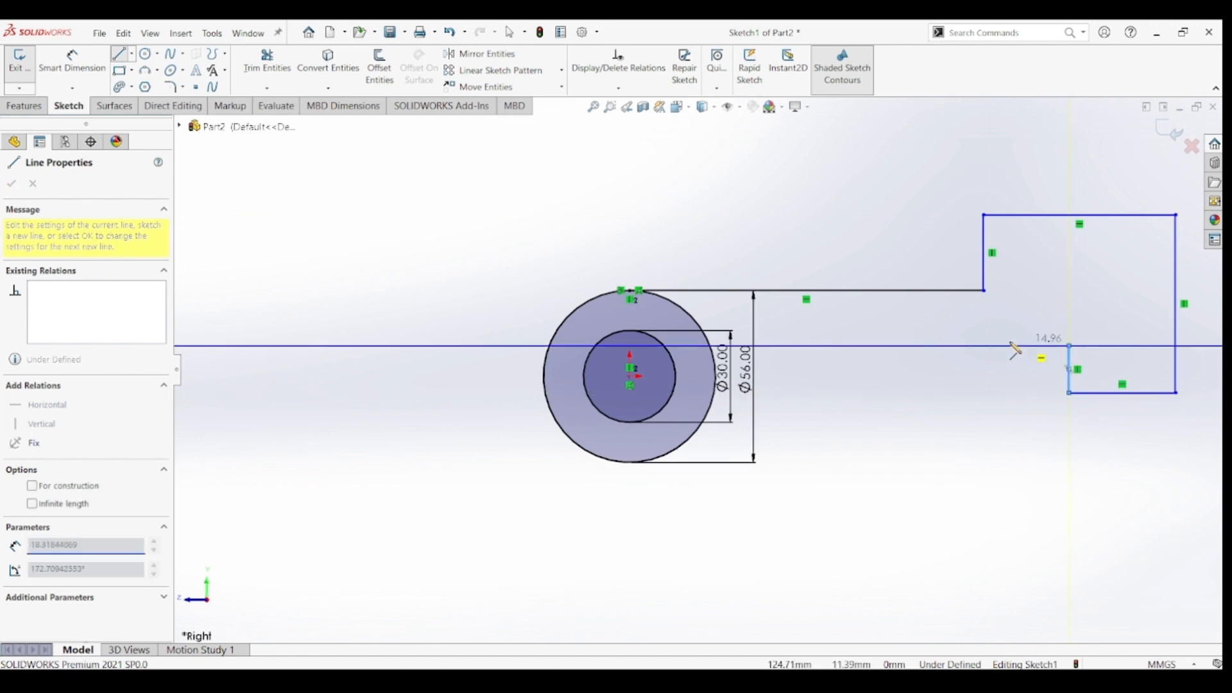
{"action": "left_click", "coordinate": [893, 345]}
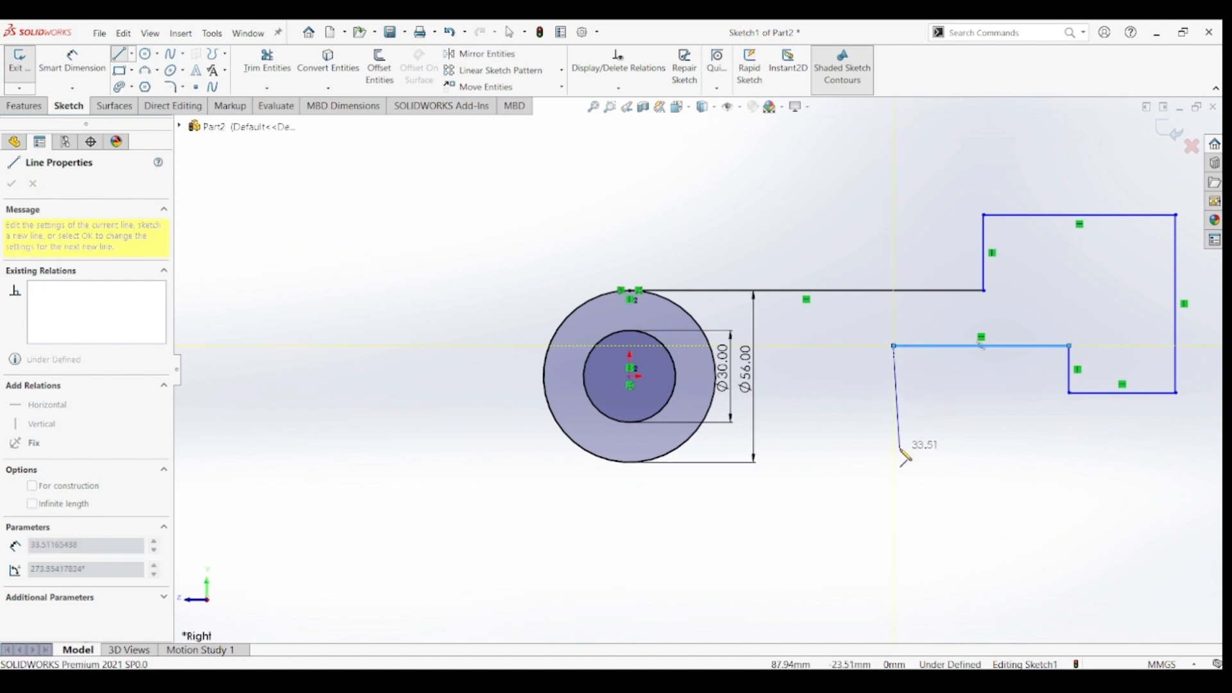
{"action": "left_click", "coordinate": [893, 462]}
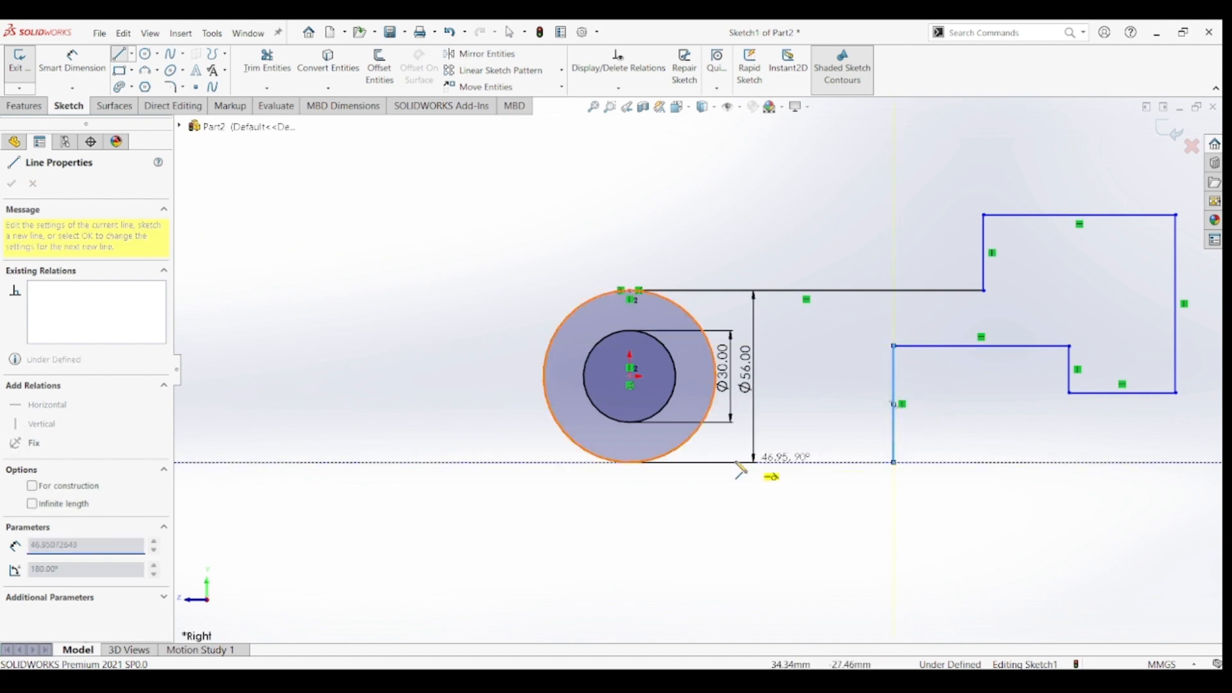
{"action": "left_click", "coordinate": [631, 463]}
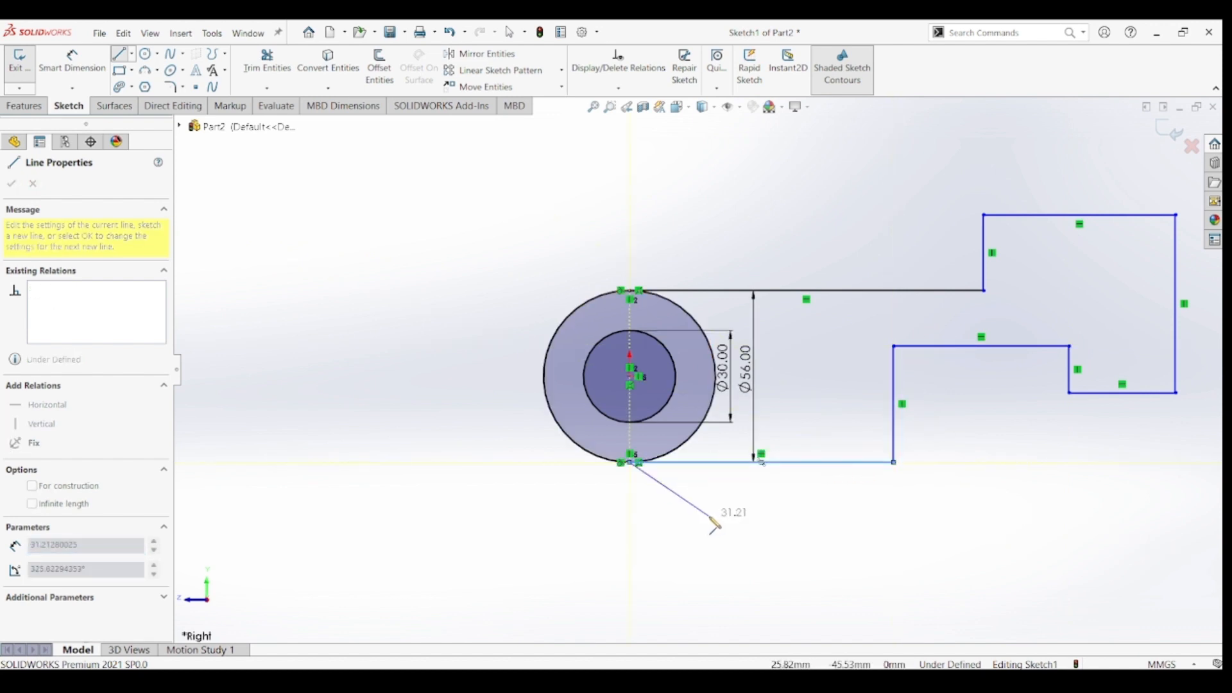
{"action": "key", "text": "Escape"}
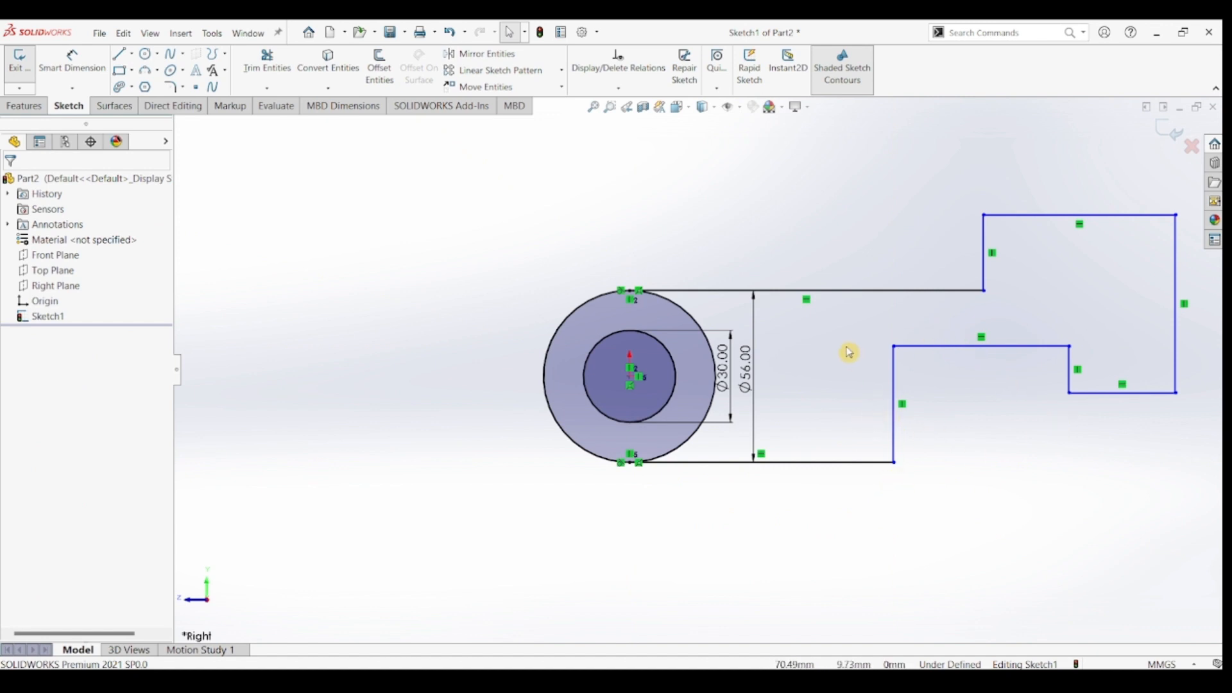
Step: Dimension the profile's far vertical edge to 40 mm and move the inner horizontal line up to widen the step beneath the block
{"action": "scroll", "coordinate": [1190, 361], "scroll_direction": "down", "scroll_amount": 2}
{"action": "scroll", "coordinate": [1187, 353], "scroll_direction": "up", "scroll_amount": 2}
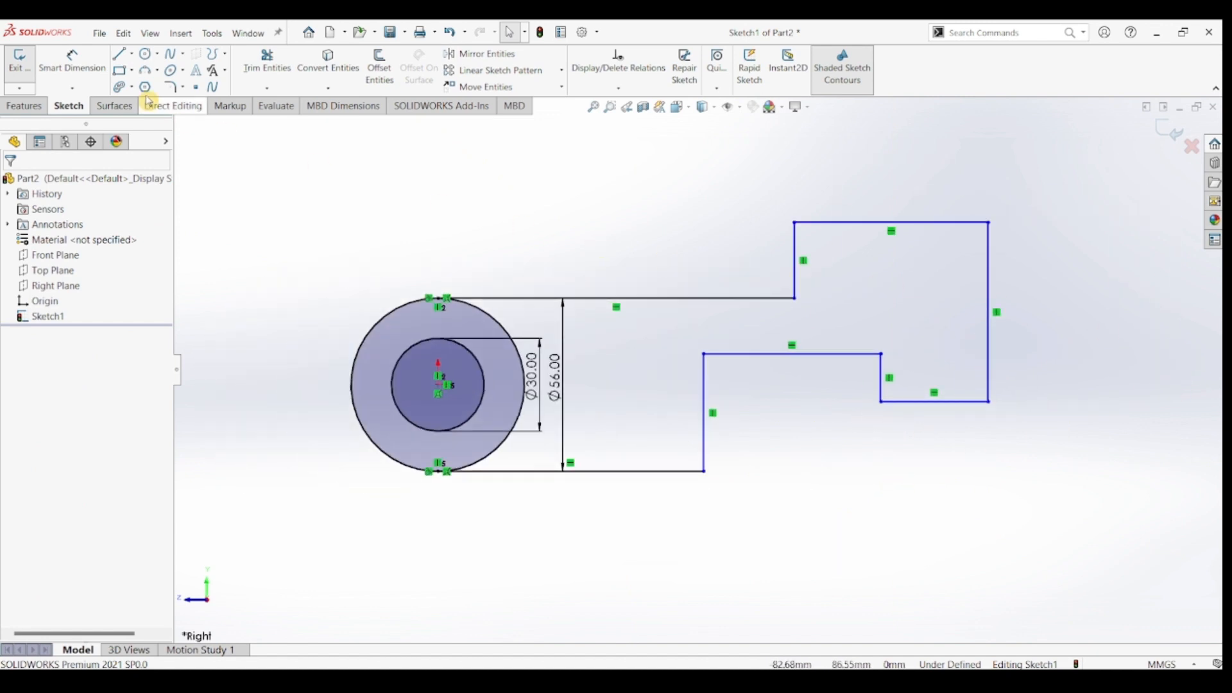
{"action": "left_click", "coordinate": [82, 74]}
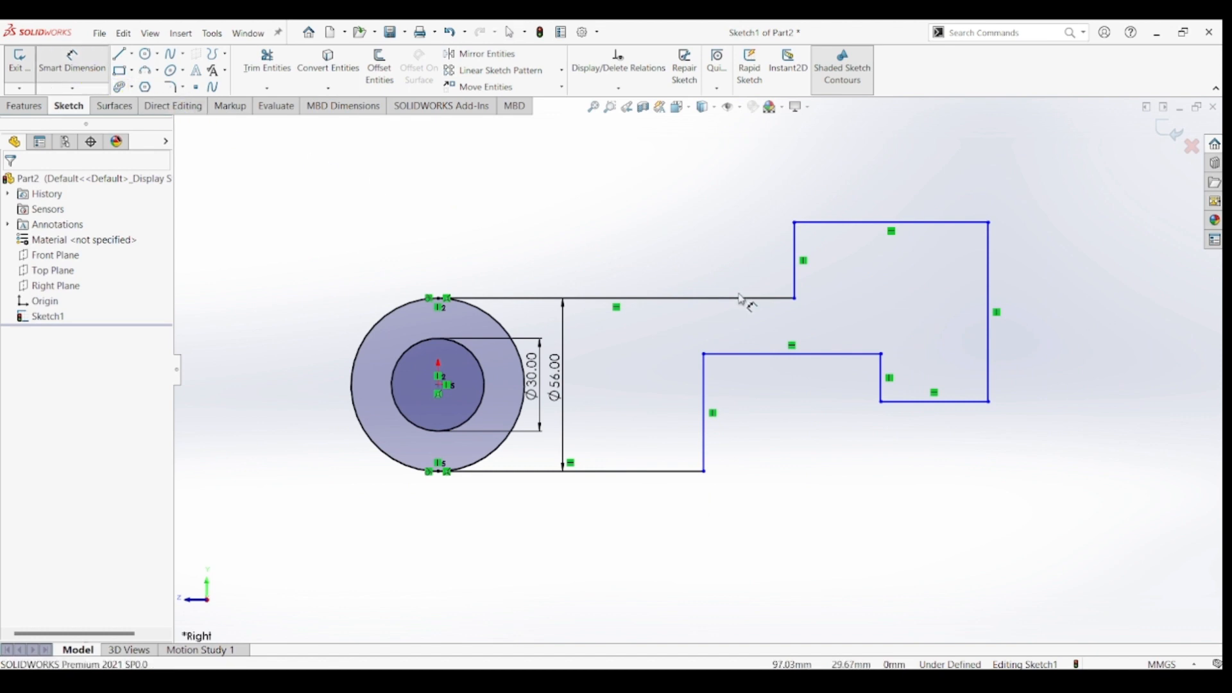
{"action": "left_click", "coordinate": [990, 314]}
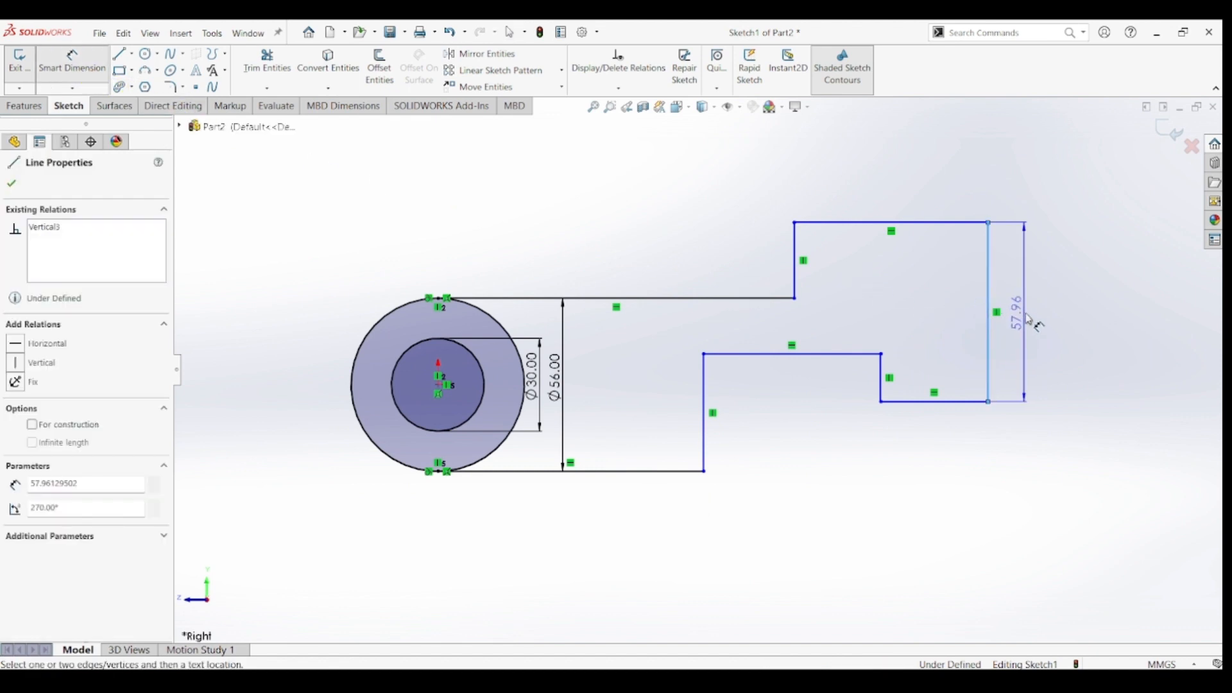
{"action": "left_click", "coordinate": [1046, 317]}
{"action": "type", "text": "40"}
{"action": "key", "text": "Return"}
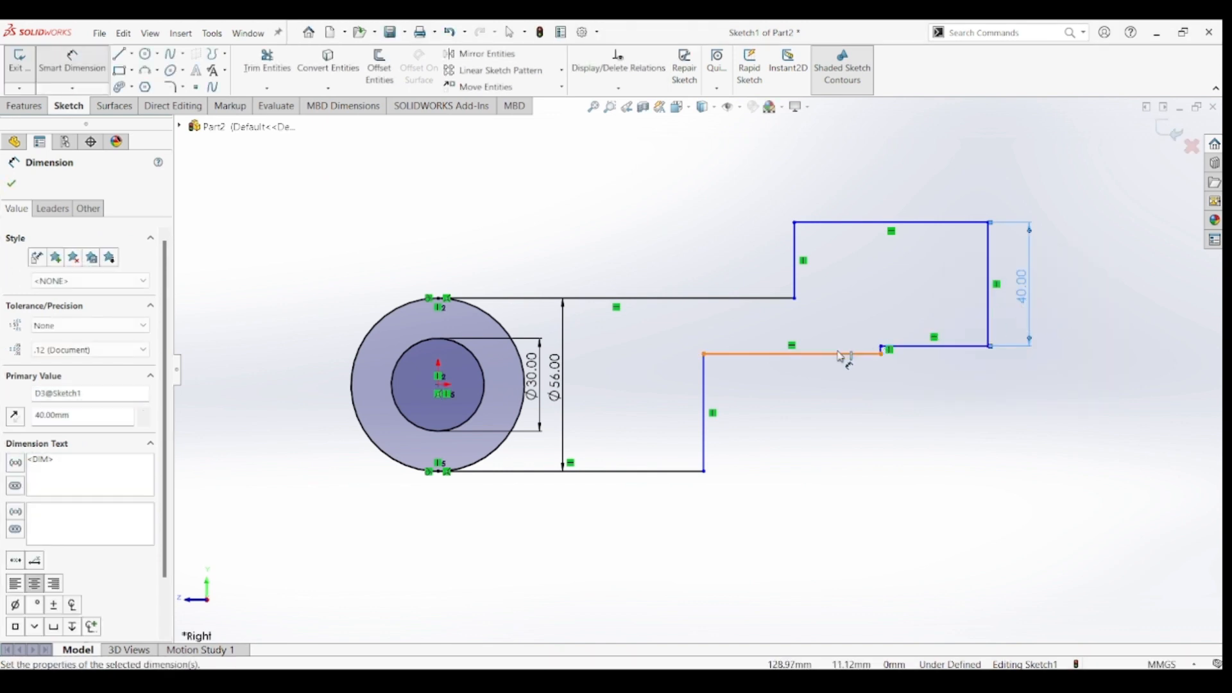
{"action": "key", "text": "Escape"}
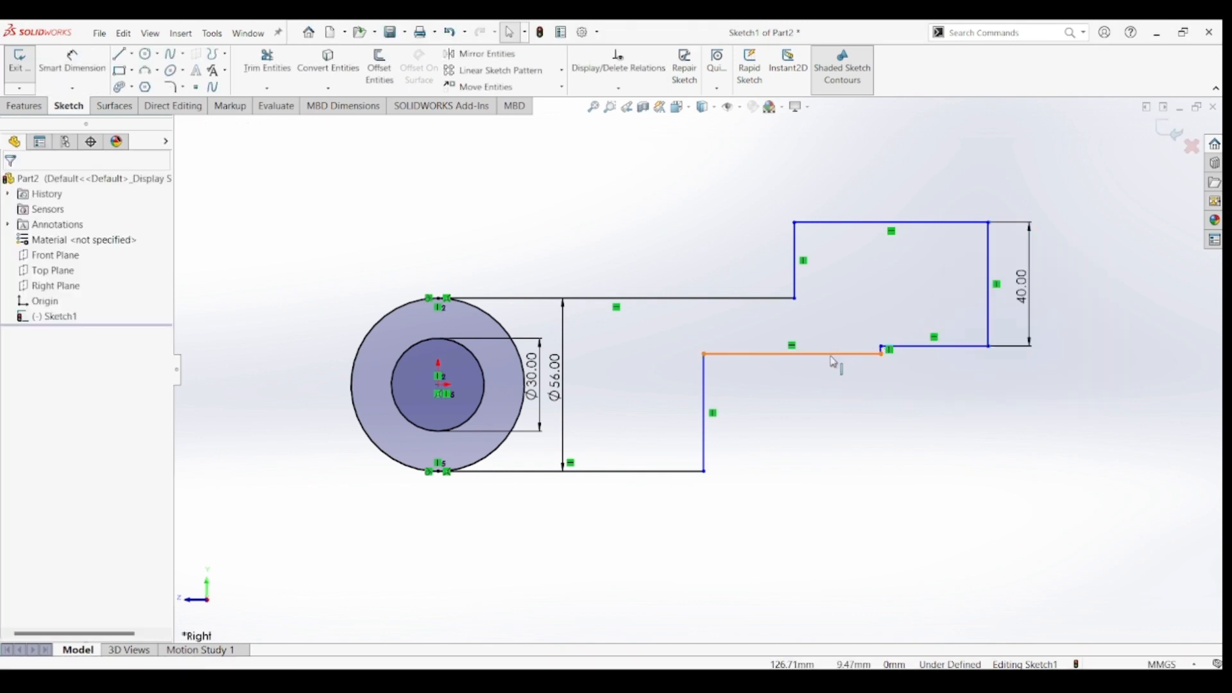
{"action": "mouse_move", "coordinate": [834, 353]}
{"action": "left_mouse_down"}
{"action": "mouse_move", "coordinate": [832, 404]}
{"action": "mouse_move", "coordinate": [832, 320]}
{"action": "left_mouse_up"}
Step: Dimension the upper horizontal line running from the outer circle to the block to 80 mm
{"action": "left_click", "coordinate": [84, 78]}
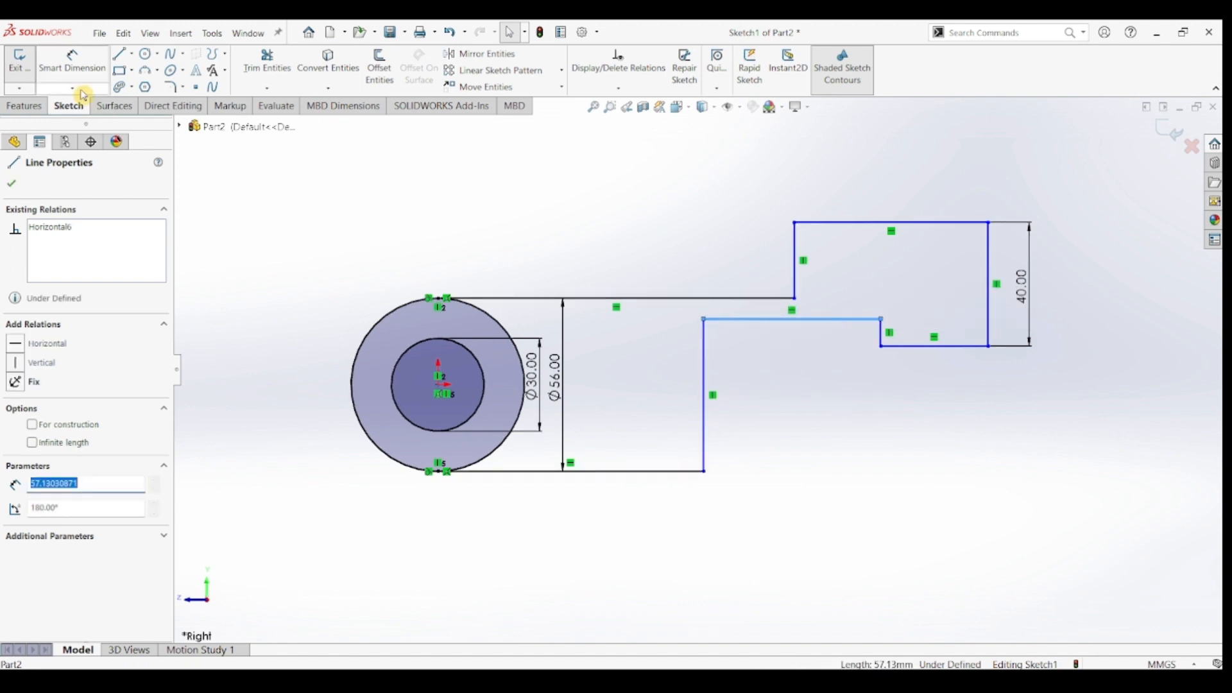
{"action": "left_click", "coordinate": [635, 298]}
{"action": "left_click", "coordinate": [627, 213]}
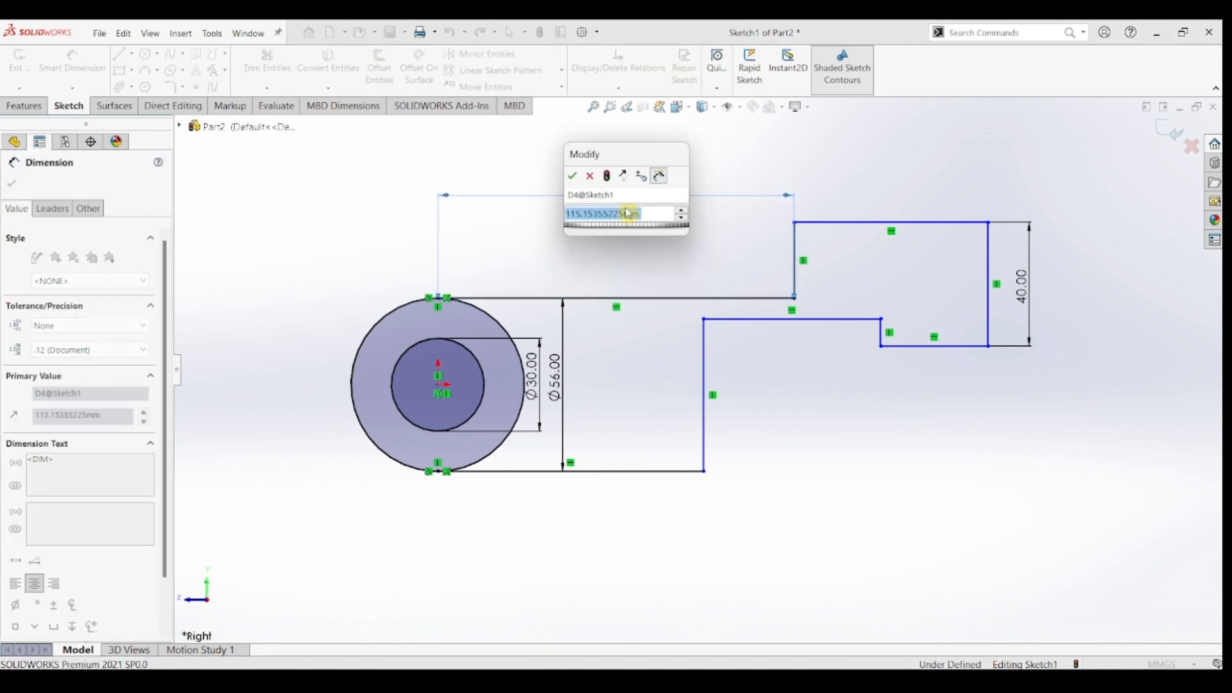
{"action": "type", "text": "80"}
{"action": "key", "text": "Return"}
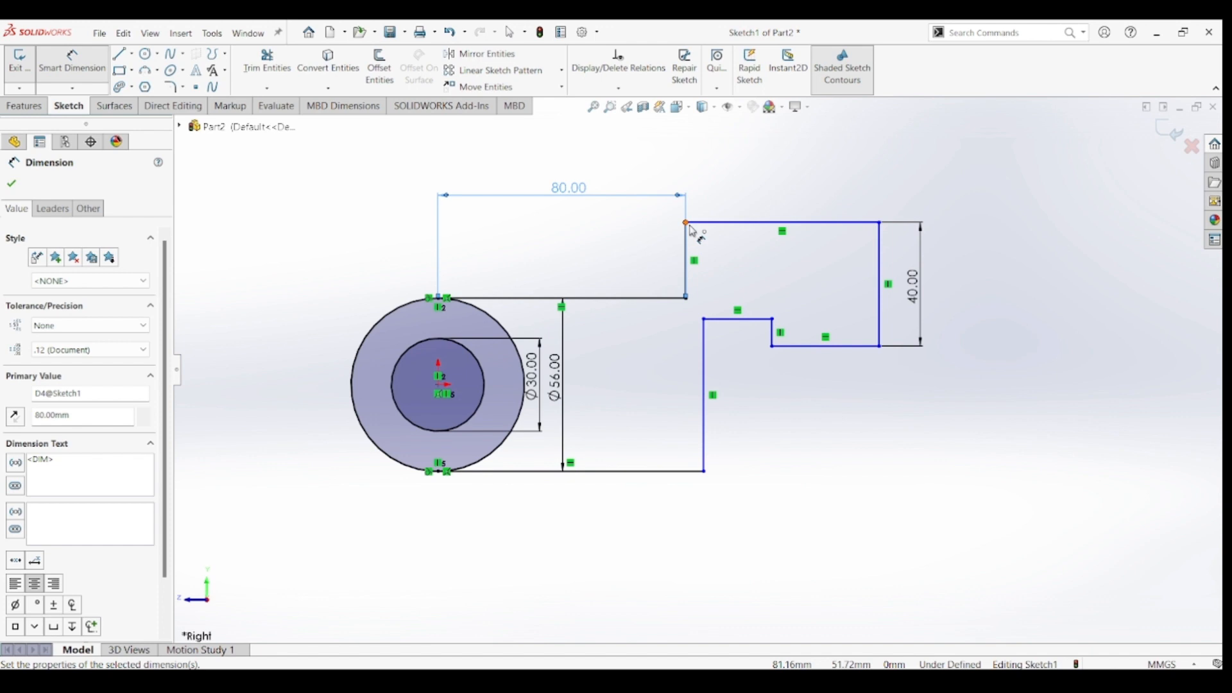
Step: Dimension the block's top horizontal edge to 48 mm
{"action": "left_click", "coordinate": [777, 223]}
{"action": "left_click", "coordinate": [774, 188]}
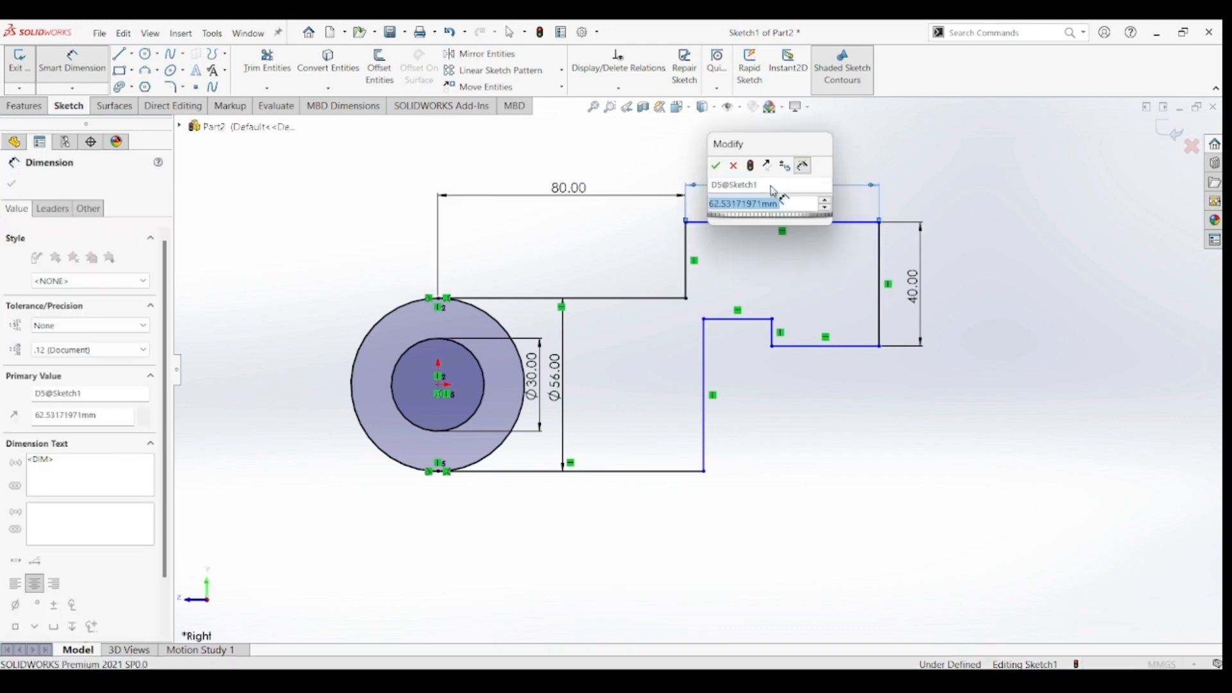
{"action": "type", "text": "48"}
{"action": "key", "text": "Return"}
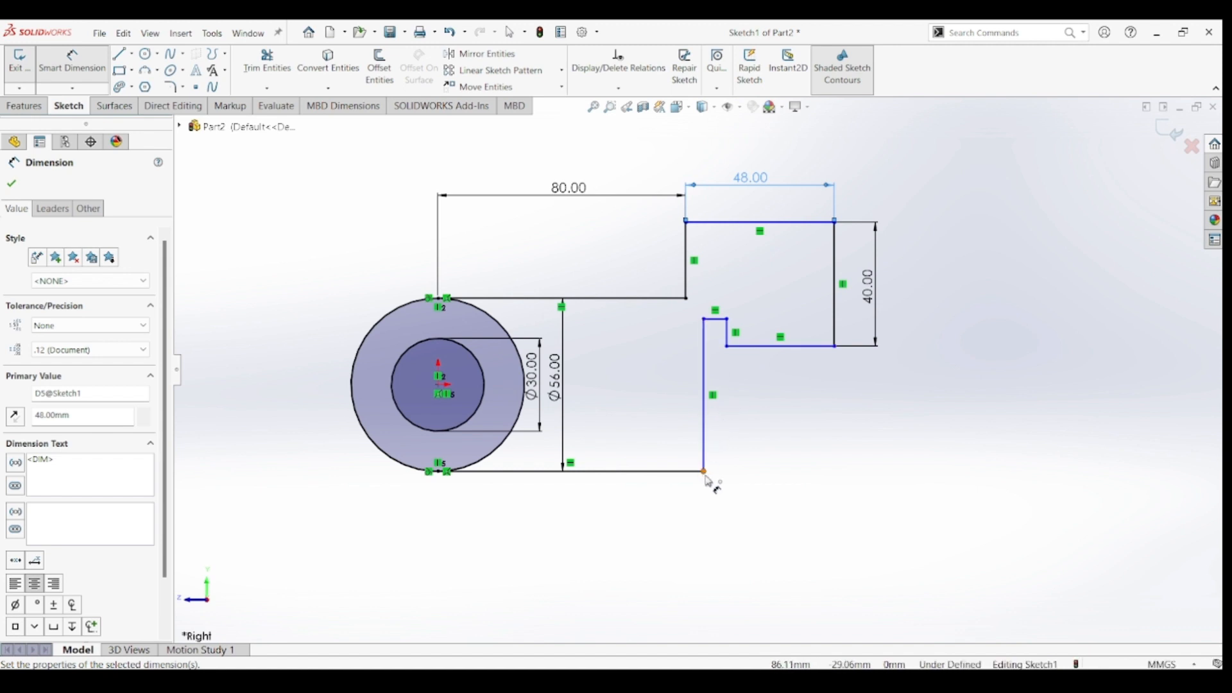
Step: Dimension the block's bottom horizontal edge to 28 mm
{"action": "left_click", "coordinate": [804, 348]}
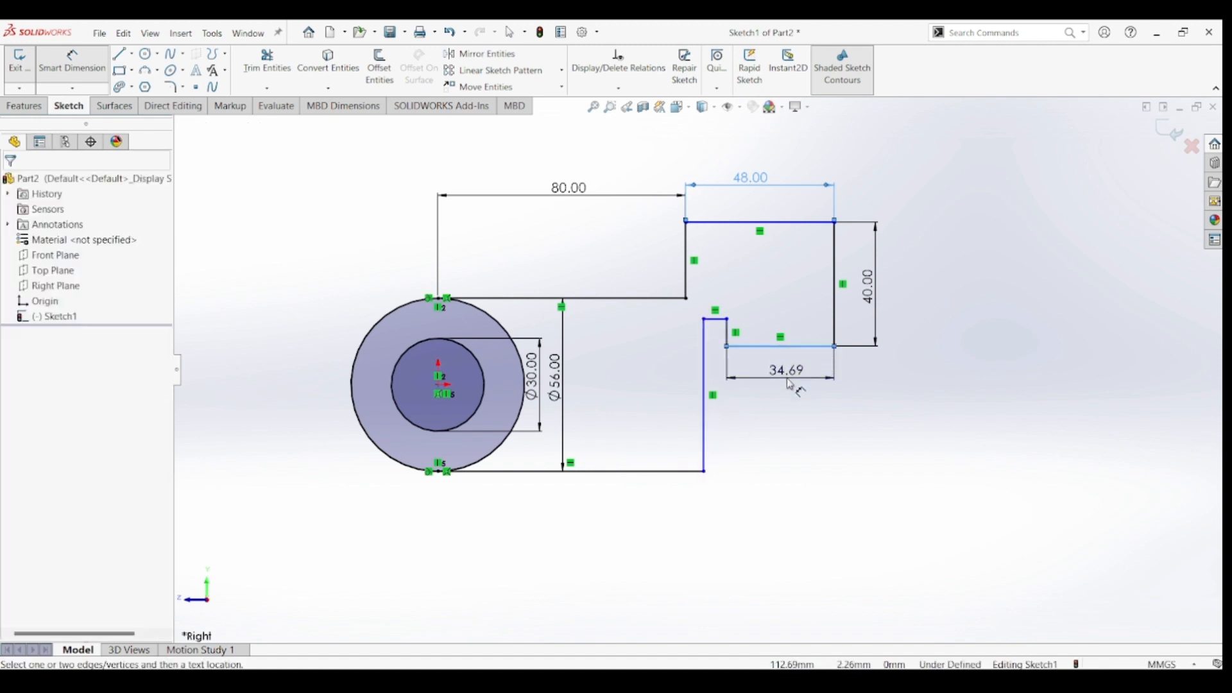
{"action": "left_click", "coordinate": [791, 384]}
{"action": "type", "text": "28"}
{"action": "key", "text": "Return"}
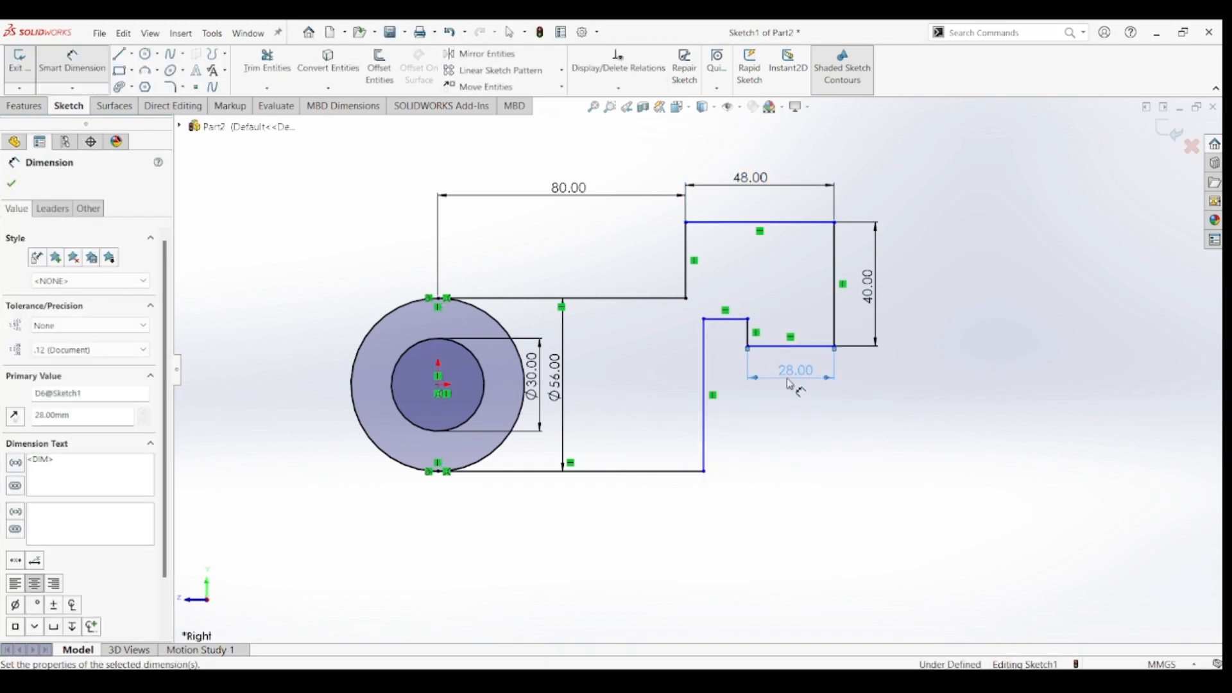
{"action": "key", "text": "Escape"}
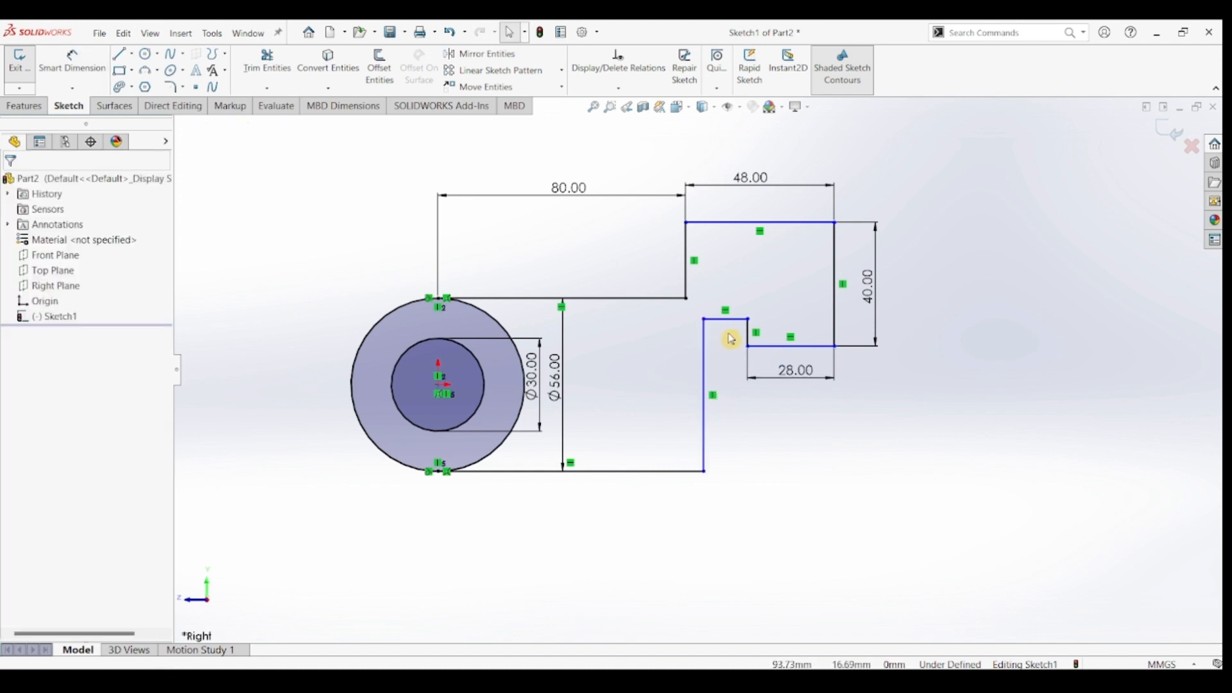
Step: Move the long inner vertical line closer to the circle and dimension the horizontal line under the arm to 56 mm
{"action": "left_click_drag", "start_coordinate": [695, 458], "coordinate": [620, 443]}
{"action": "left_click", "coordinate": [72, 61]}
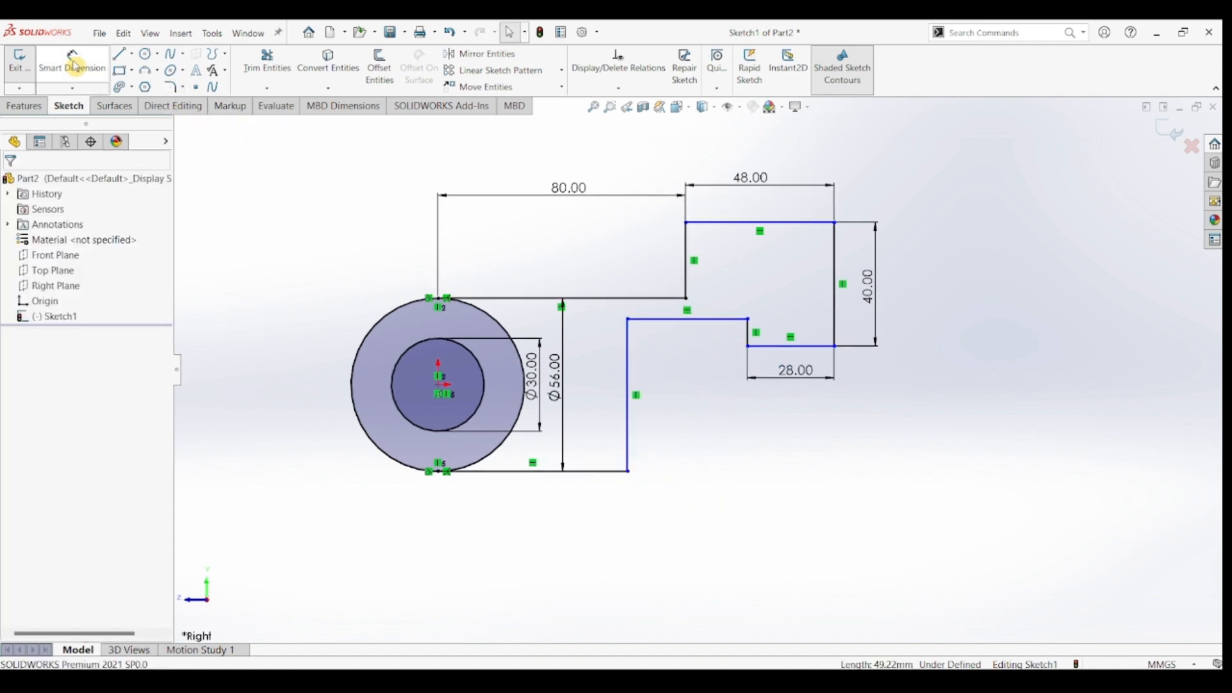
{"action": "left_click", "coordinate": [709, 342]}
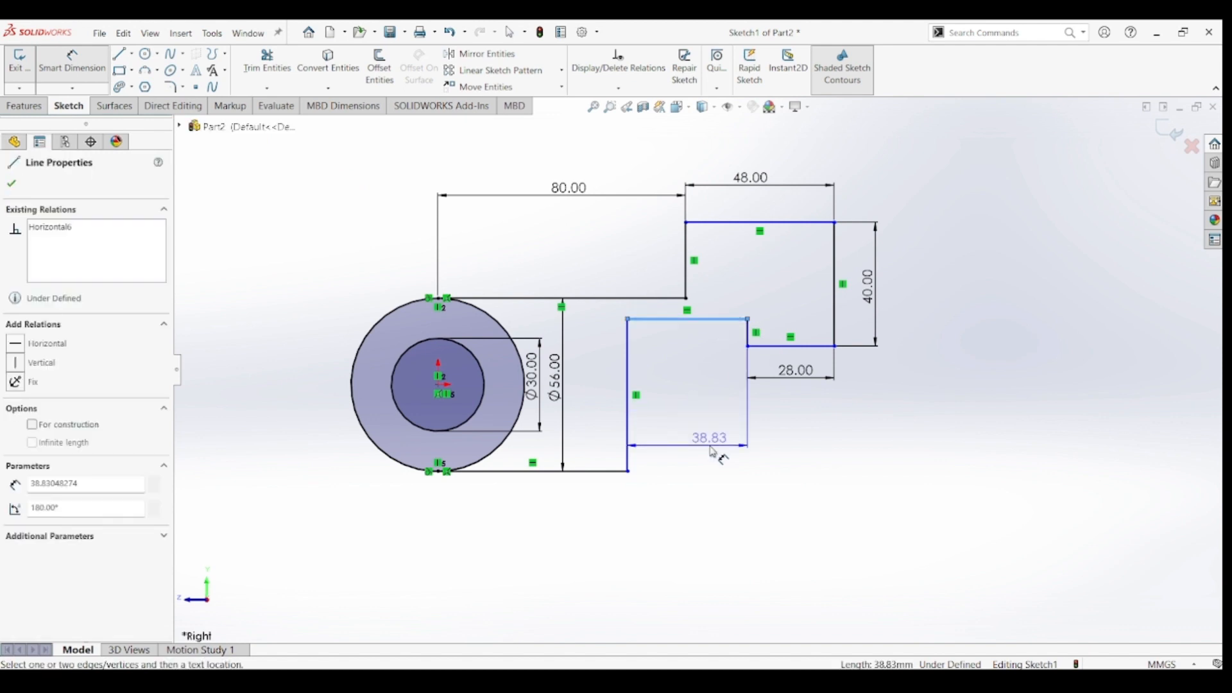
{"action": "left_click", "coordinate": [712, 452]}
{"action": "type", "text": "56"}
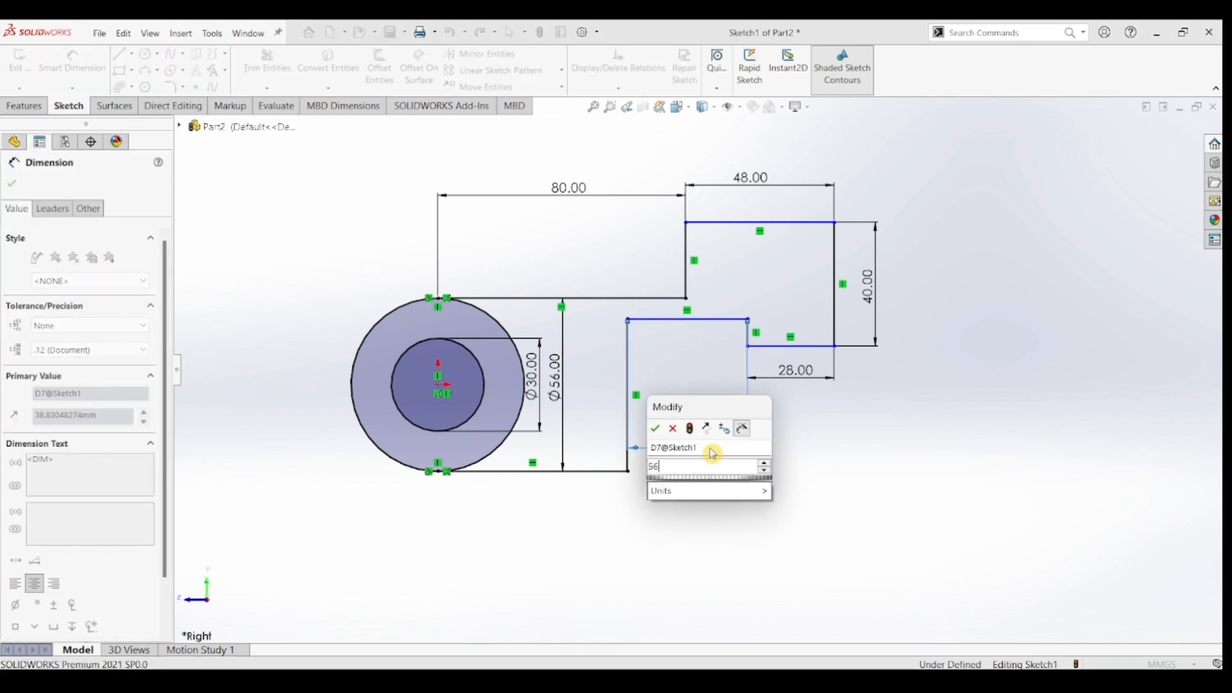
{"action": "key", "text": "Return"}
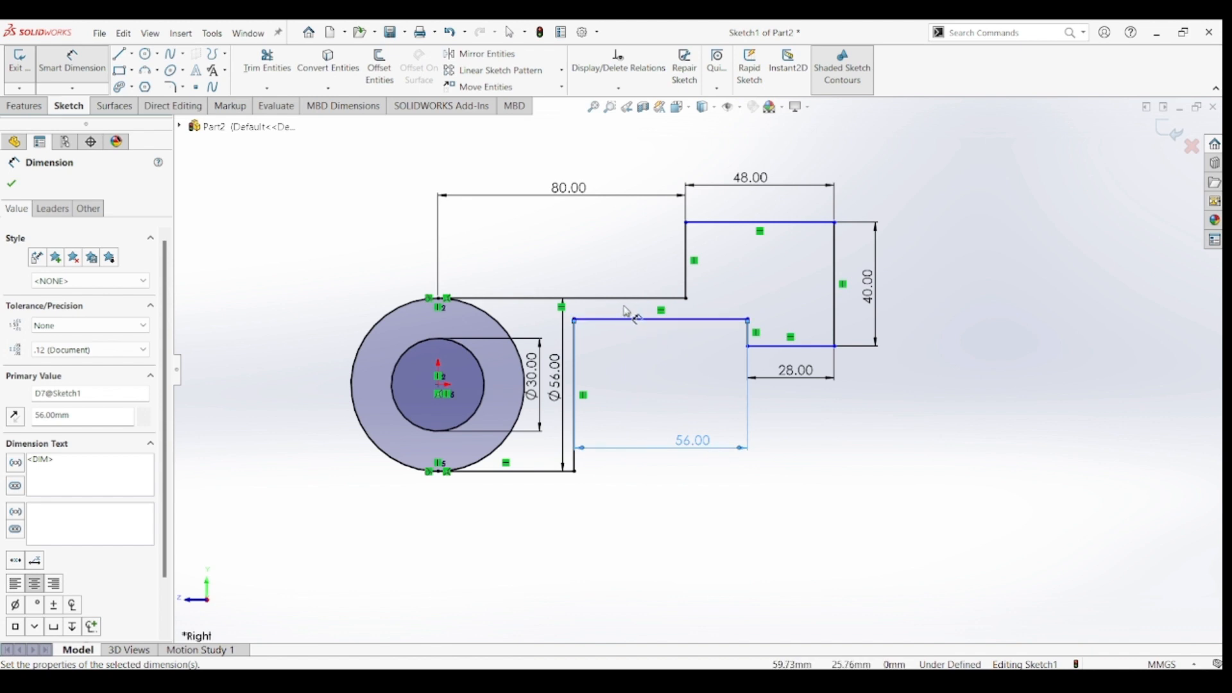
Step: Dimension the arm's thickness between its upper and lower horizontal lines to 16 mm
{"action": "left_click", "coordinate": [632, 319]}
{"action": "left_click", "coordinate": [632, 298]}
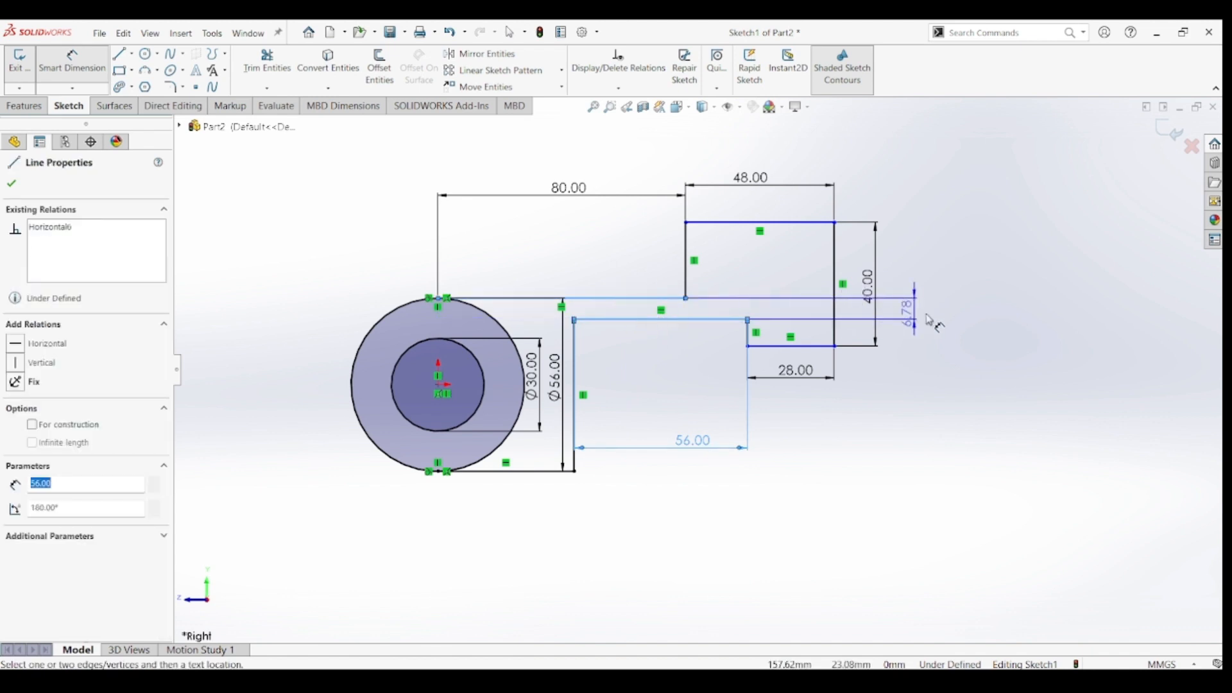
{"action": "left_click", "coordinate": [932, 323]}
{"action": "key", "text": "Return"}
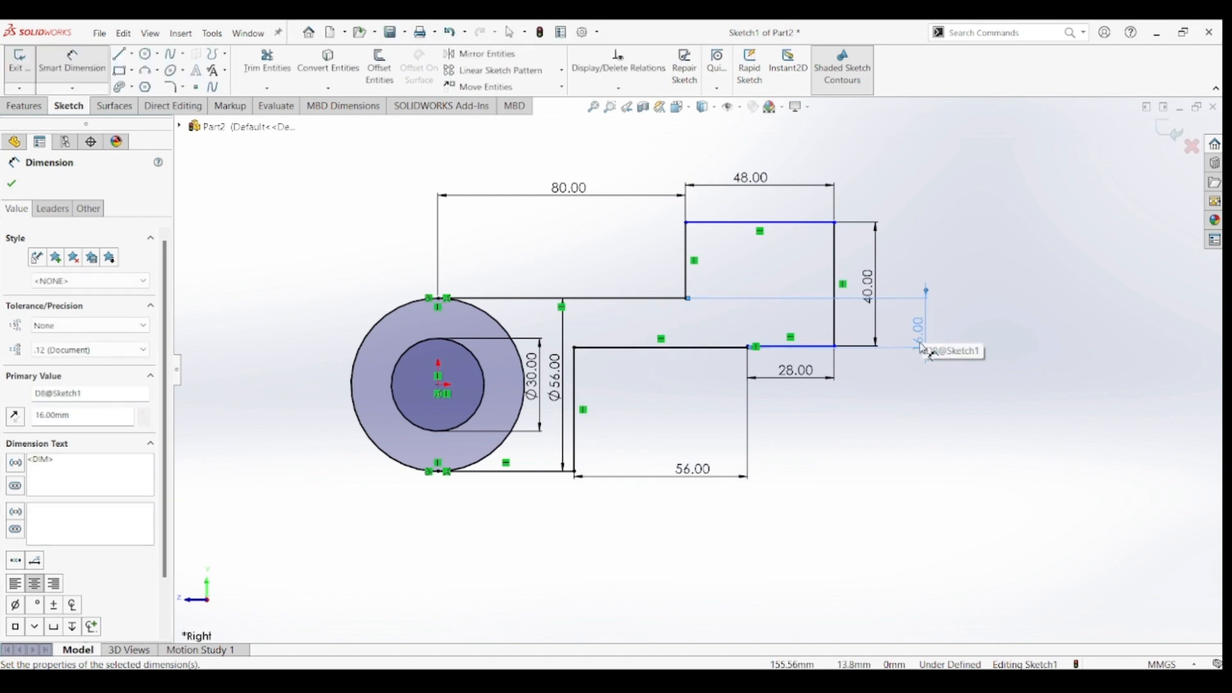
{"action": "key", "text": "Escape"}
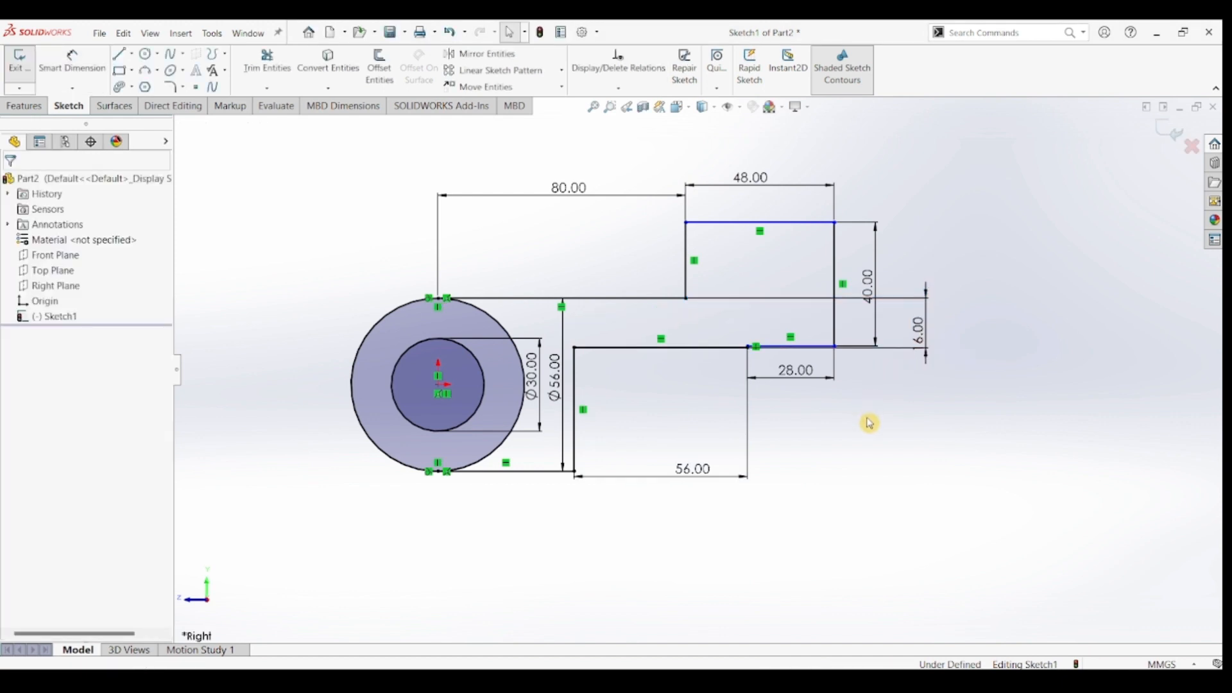
Step: Move the block's bottom edge below the arm's underside and dimension the short vertical step above the arm to 8 mm
{"action": "left_click", "coordinate": [802, 346]}
{"action": "left_click_drag", "start_coordinate": [802, 346], "coordinate": [803, 321]}
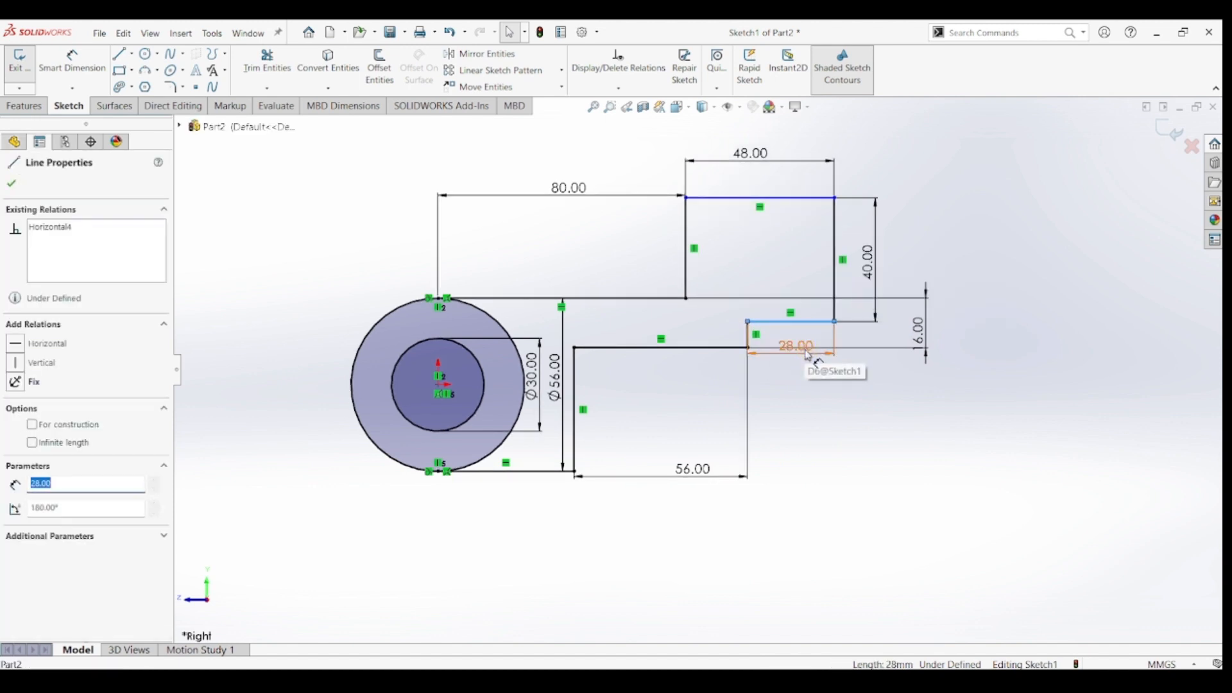
{"action": "left_click", "coordinate": [73, 61]}
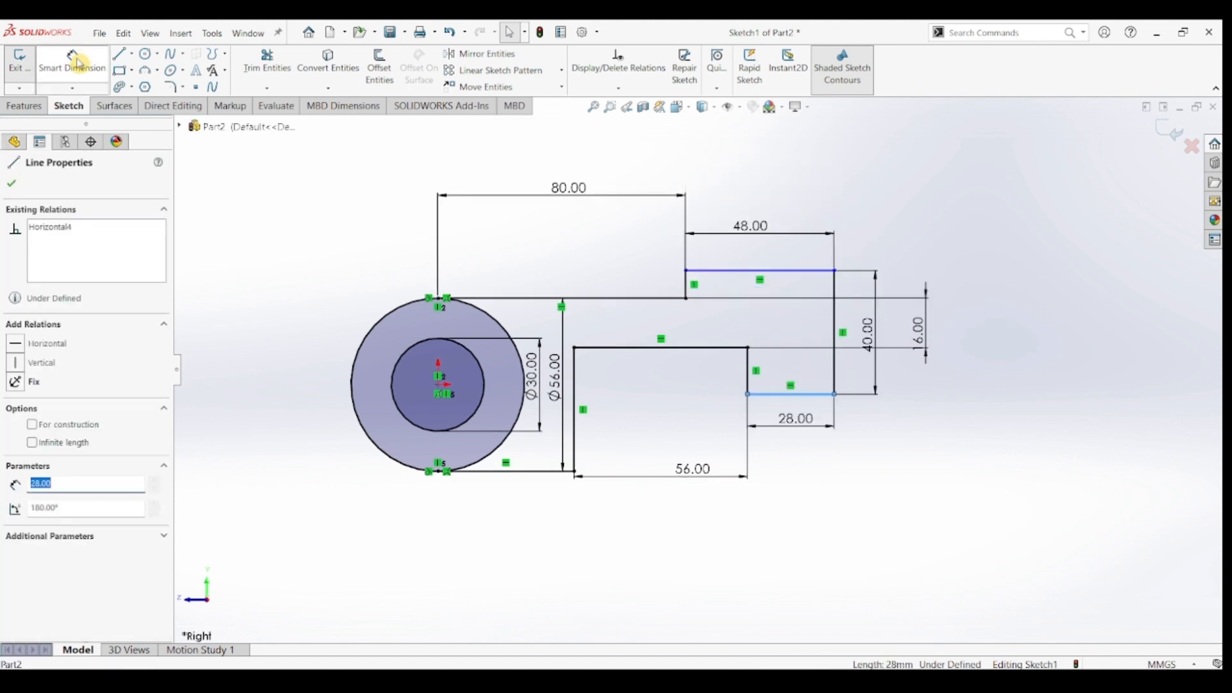
{"action": "left_click", "coordinate": [686, 288]}
{"action": "left_click", "coordinate": [658, 292]}
{"action": "type", "text": "8"}
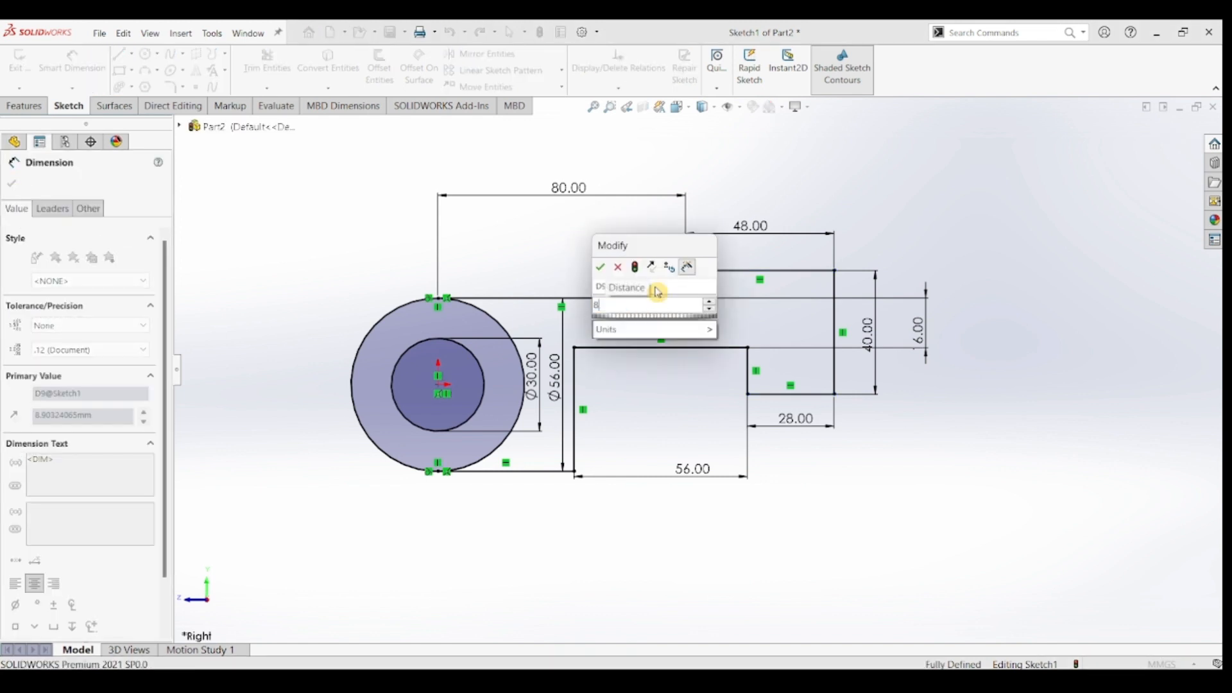
{"action": "key", "text": "Return"}
{"action": "key", "text": "Escape"}
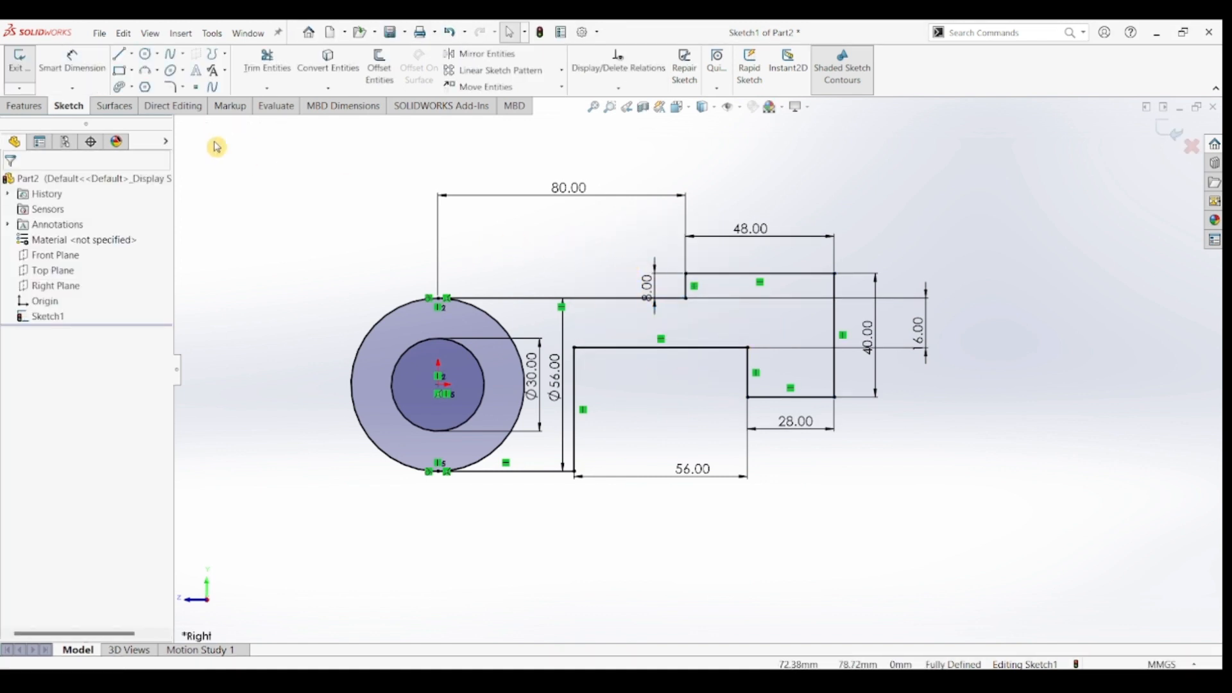
Step: Add 7 mm sketch fillets to the step corner above the arm and to both inner corners beneath the arm
{"action": "left_click", "coordinate": [174, 95]}
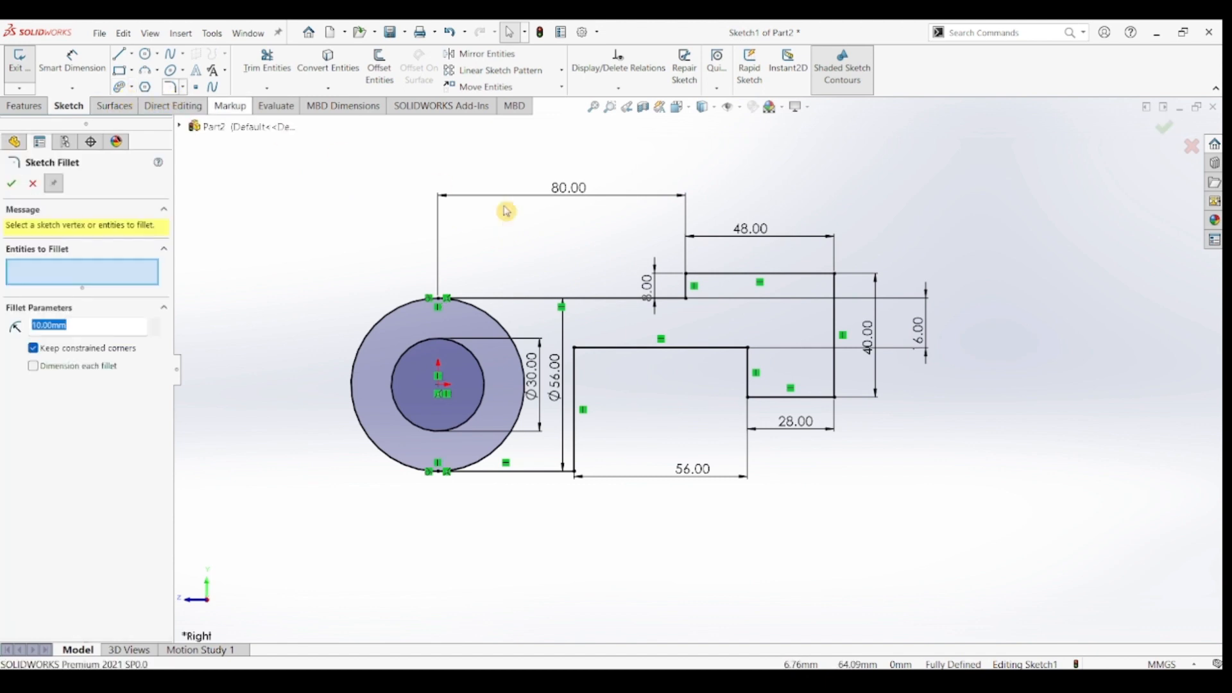
{"action": "left_click", "coordinate": [686, 299]}
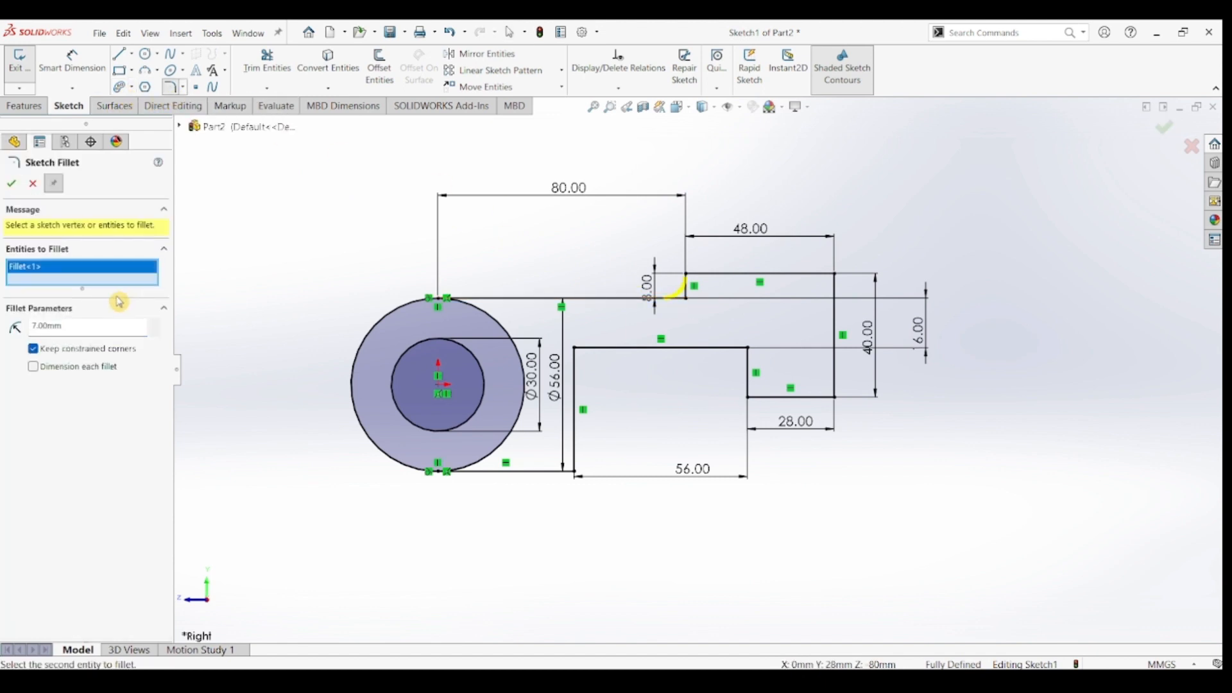
{"action": "left_click", "coordinate": [13, 182]}
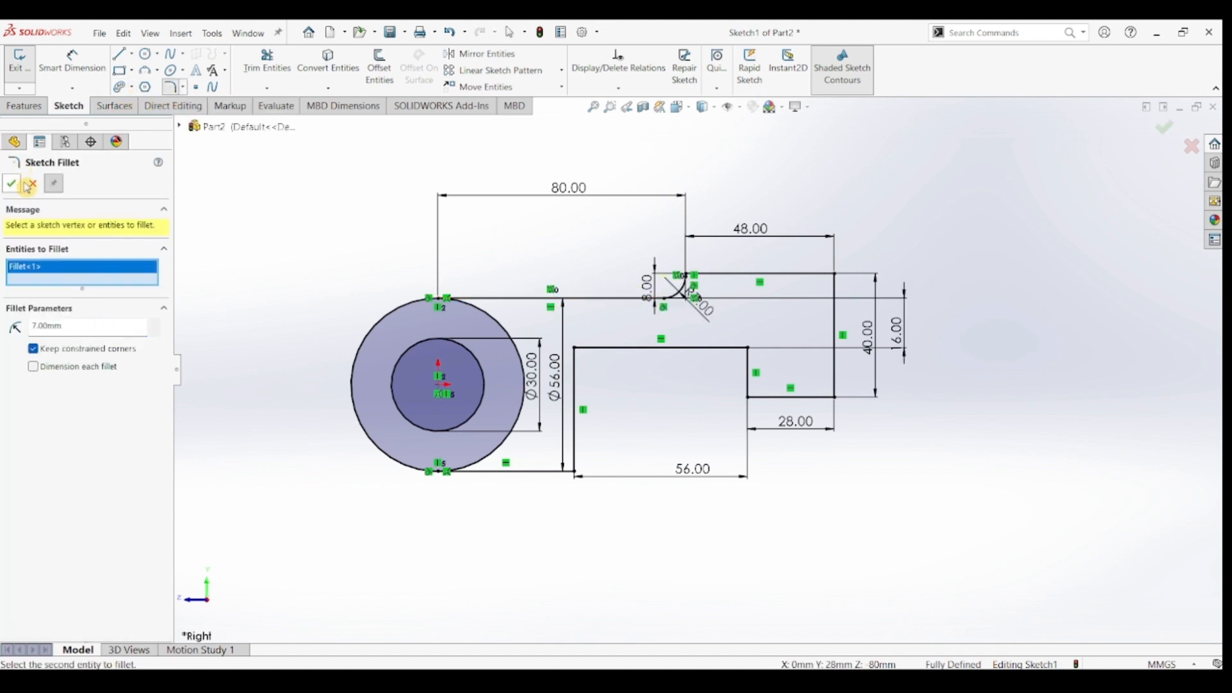
{"action": "left_click", "coordinate": [589, 355]}
{"action": "left_click", "coordinate": [750, 353]}
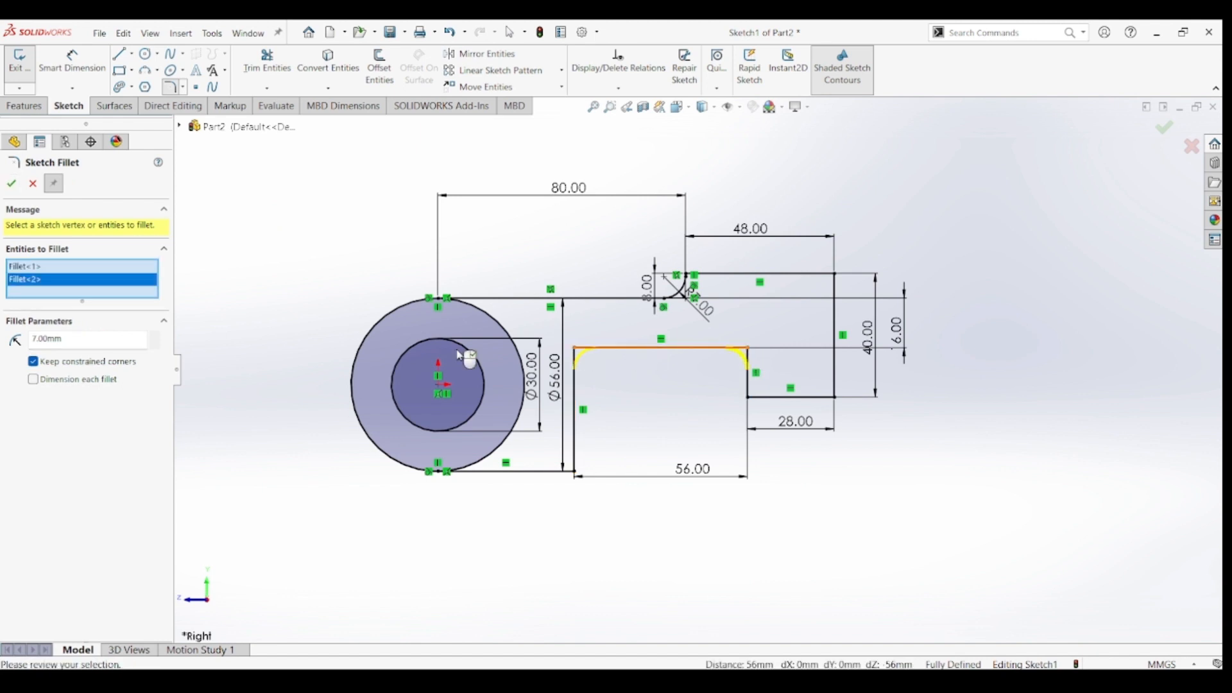
{"action": "left_click", "coordinate": [11, 184]}
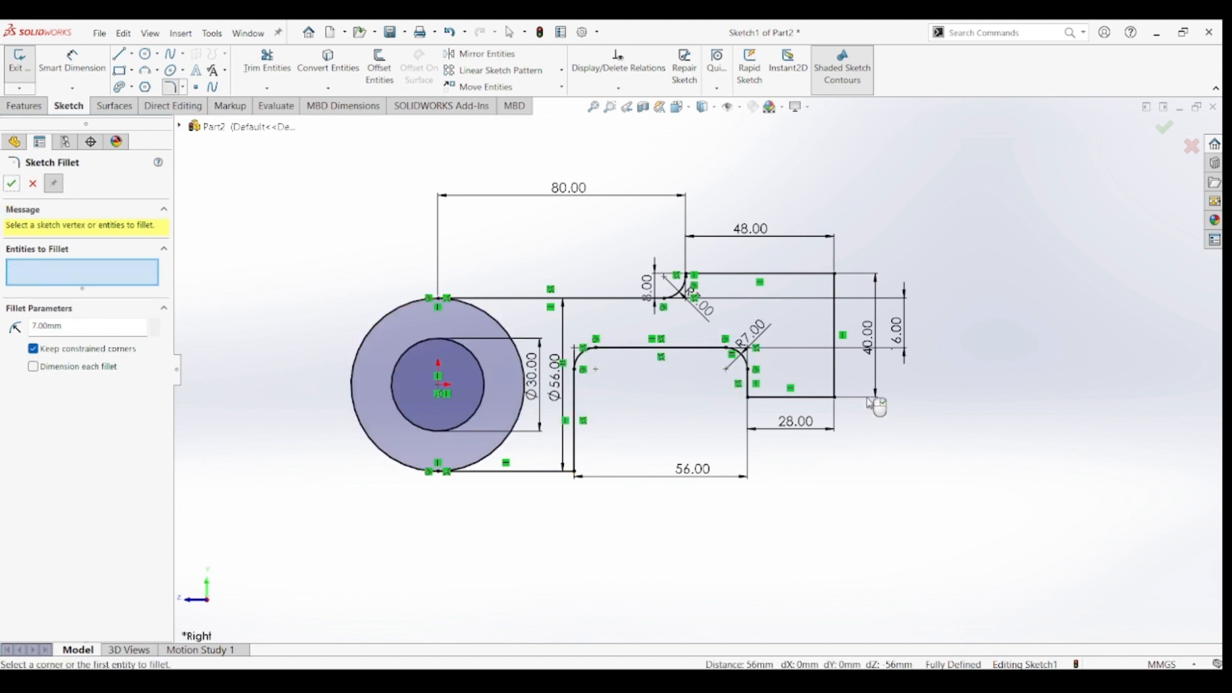
{"action": "left_click", "coordinate": [18, 185]}
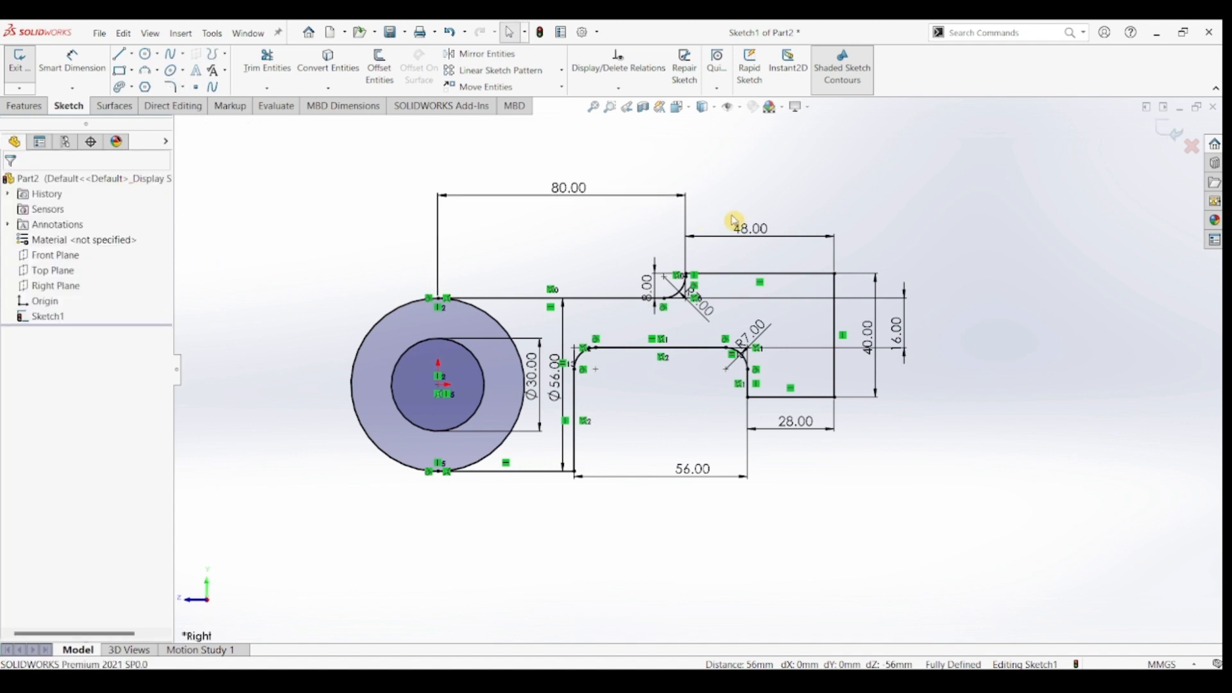
Step: Sketch an upright corner rectangle about 12 mm wide and 39 mm tall, standing on the block's top edge
{"action": "left_click", "coordinate": [122, 72]}
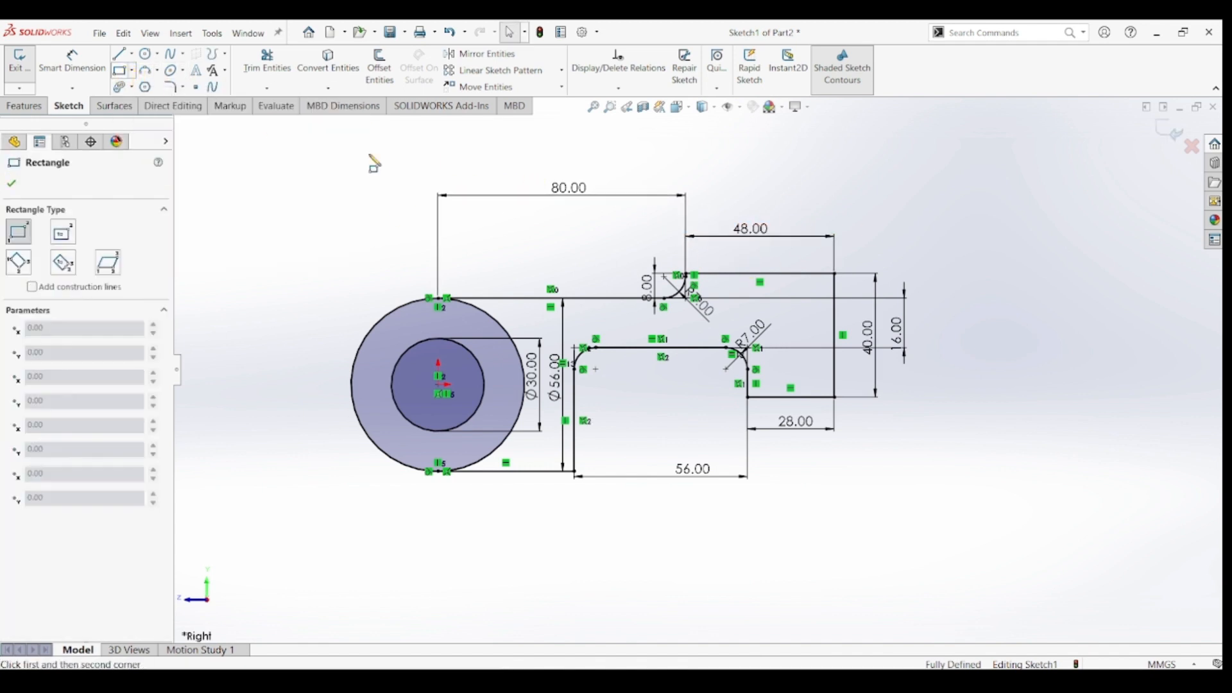
{"action": "left_click", "coordinate": [706, 273]}
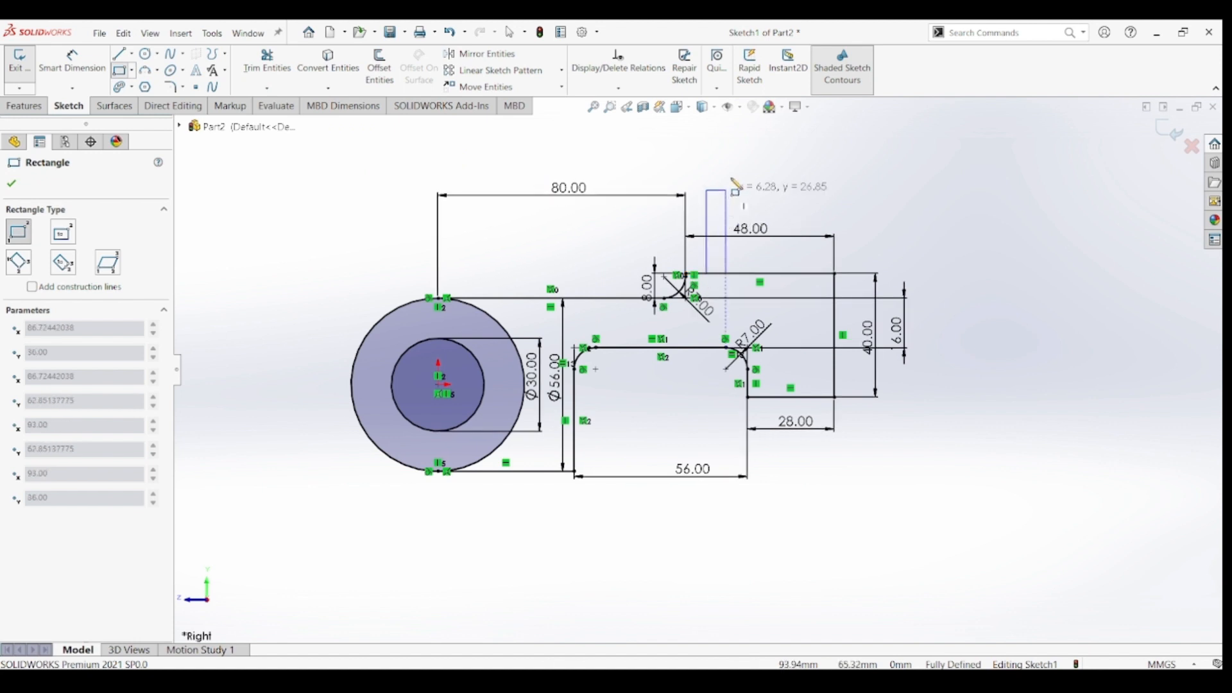
{"action": "left_click", "coordinate": [743, 153]}
{"action": "key", "text": "Escape"}
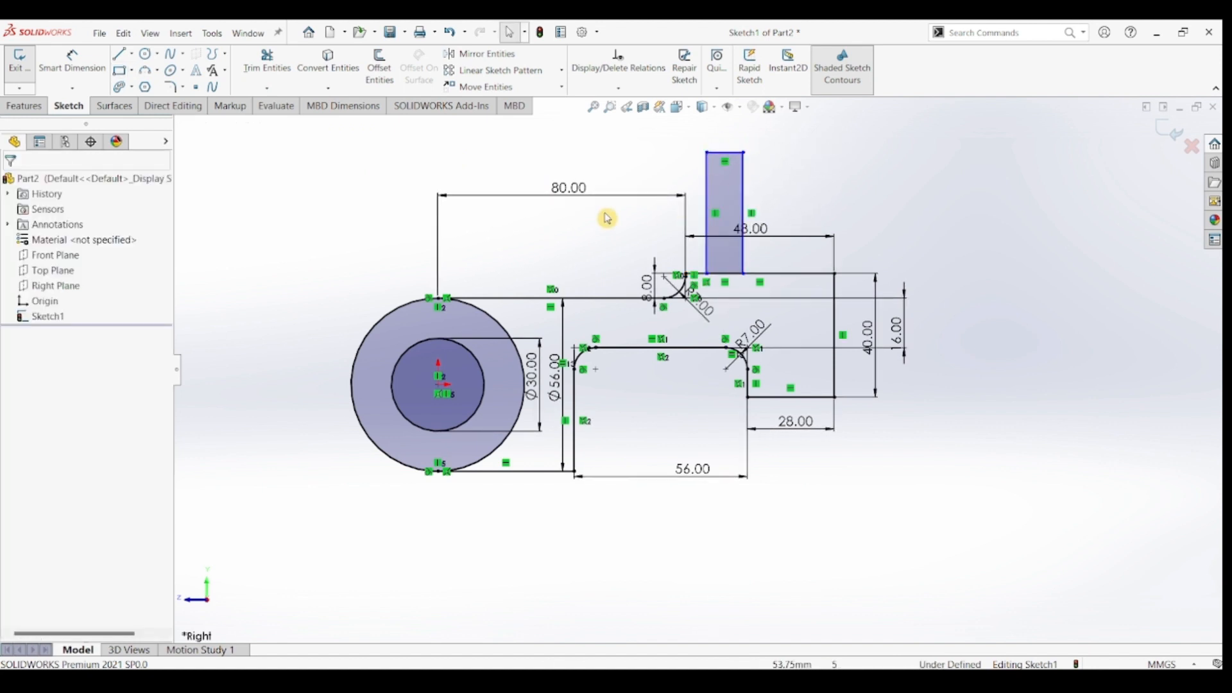
Step: Dimension the upright rectangle 9 mm from the block's hub-side edge and set its width to 7 mm
{"action": "left_click", "coordinate": [704, 268]}
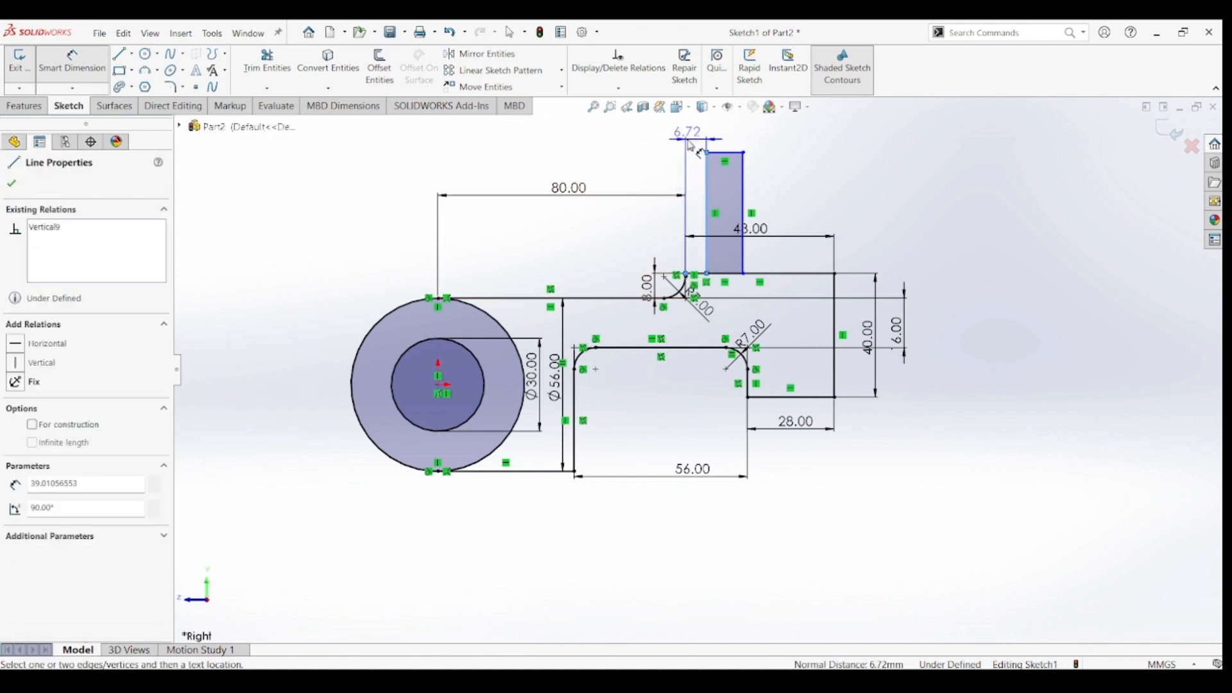
{"action": "left_click", "coordinate": [689, 140]}
{"action": "type", "text": "9"}
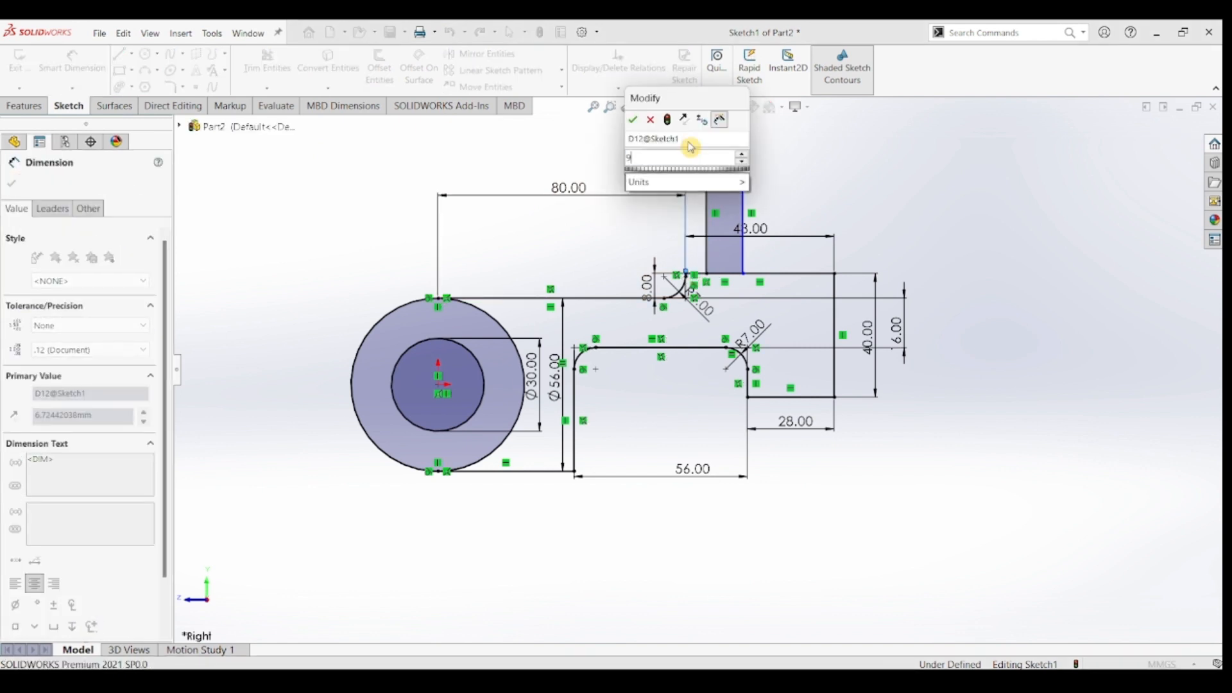
{"action": "key", "text": "Return"}
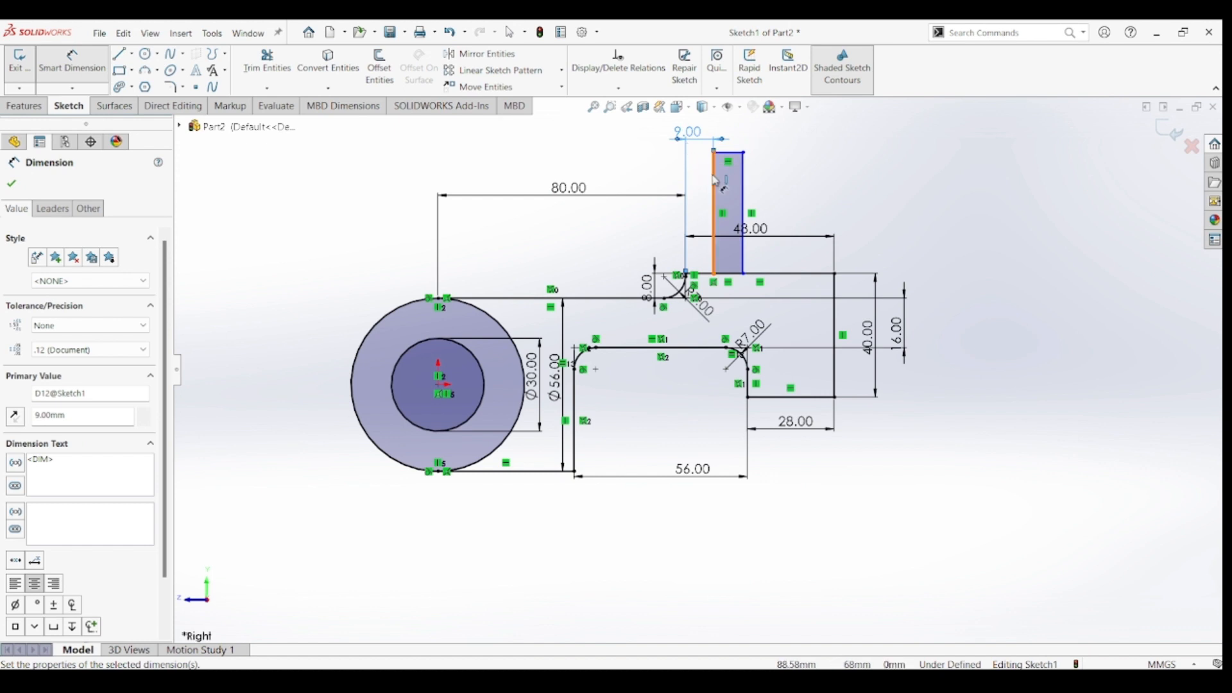
{"action": "left_click", "coordinate": [743, 199]}
{"action": "left_click", "coordinate": [738, 142]}
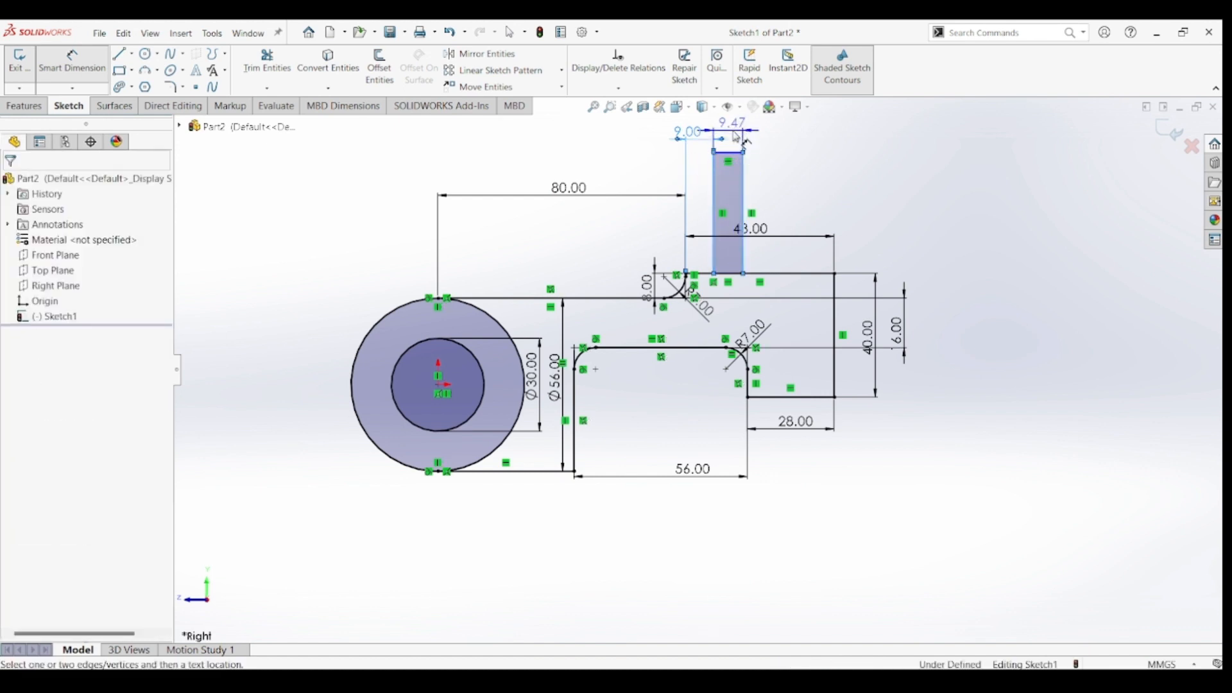
{"action": "type", "text": "714323mm"}
{"action": "key", "text": "Return"}
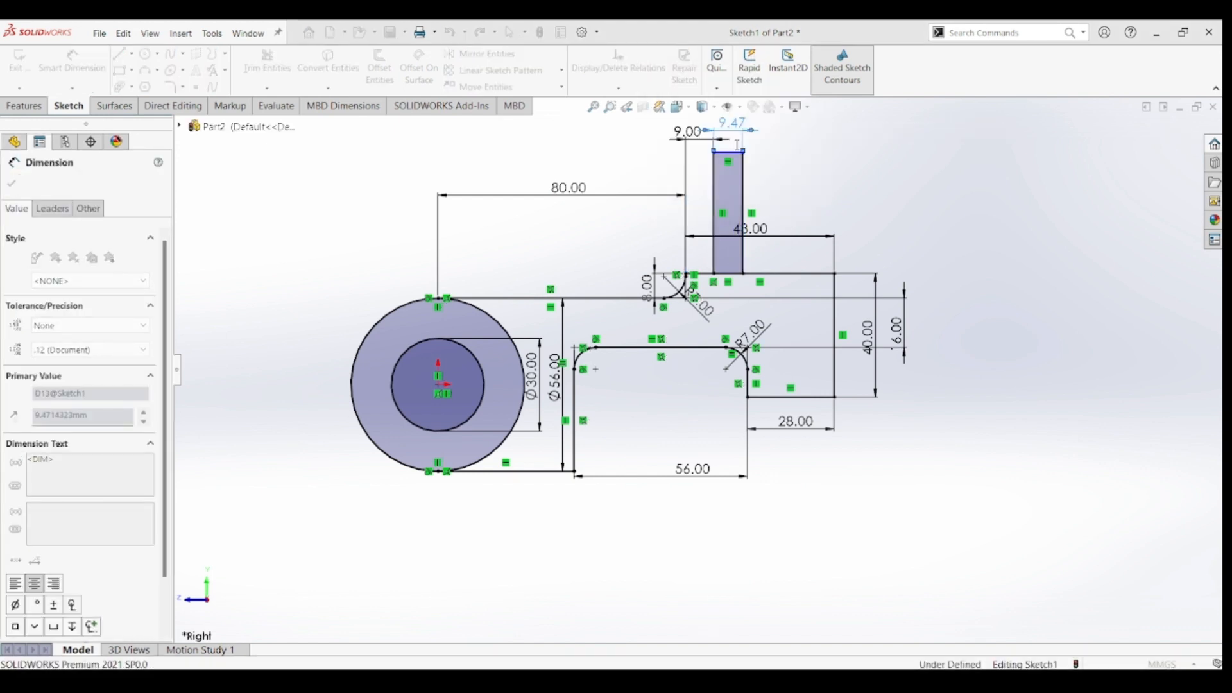
Step: Dimension the upright rectangle's height to 48 mm
{"action": "left_click", "coordinate": [735, 186]}
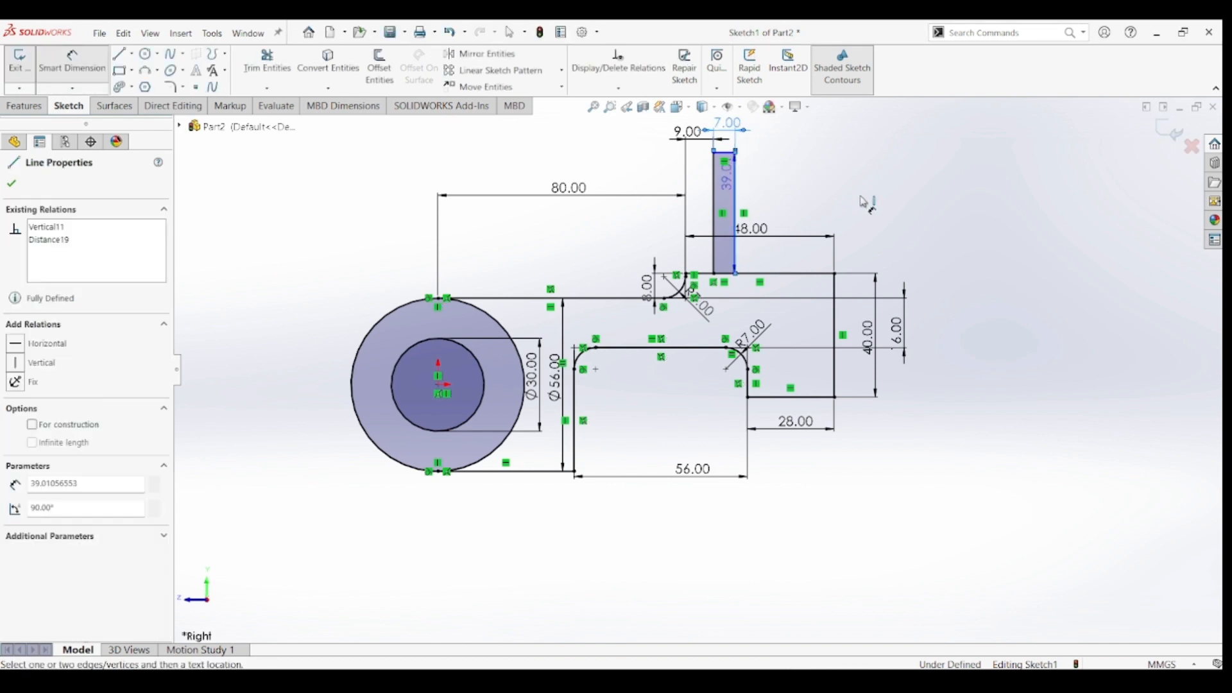
{"action": "left_click", "coordinate": [878, 205]}
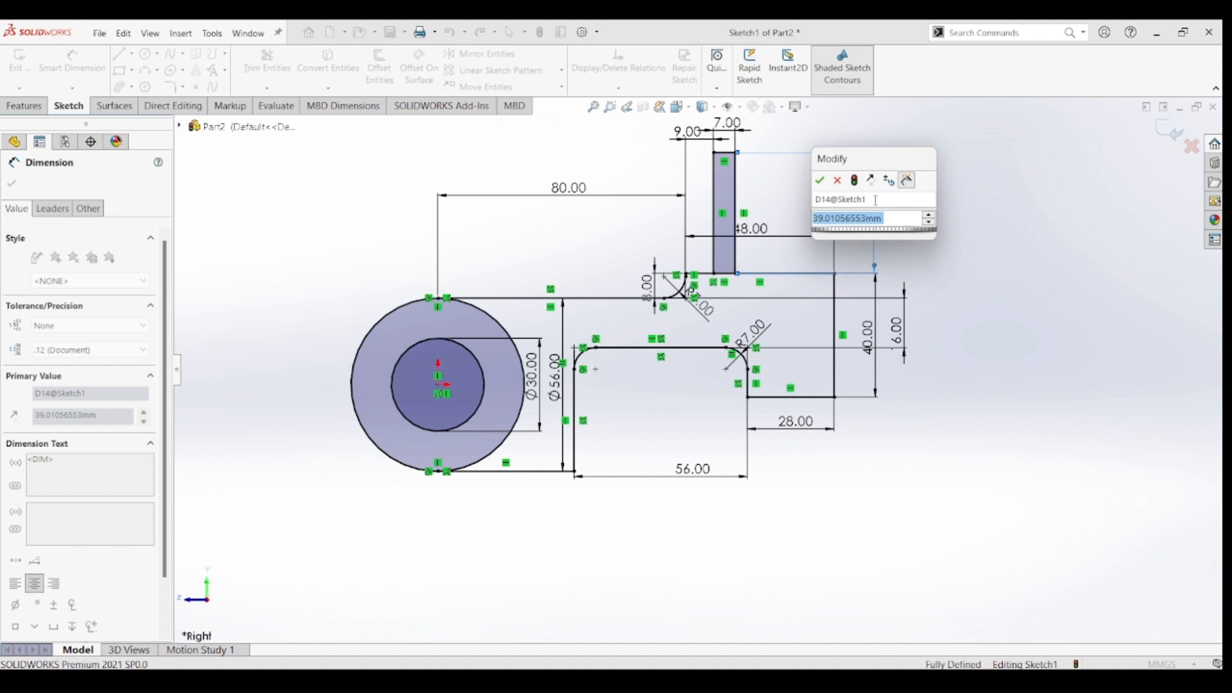
{"action": "type", "text": "49"}
{"action": "key", "text": "Return"}
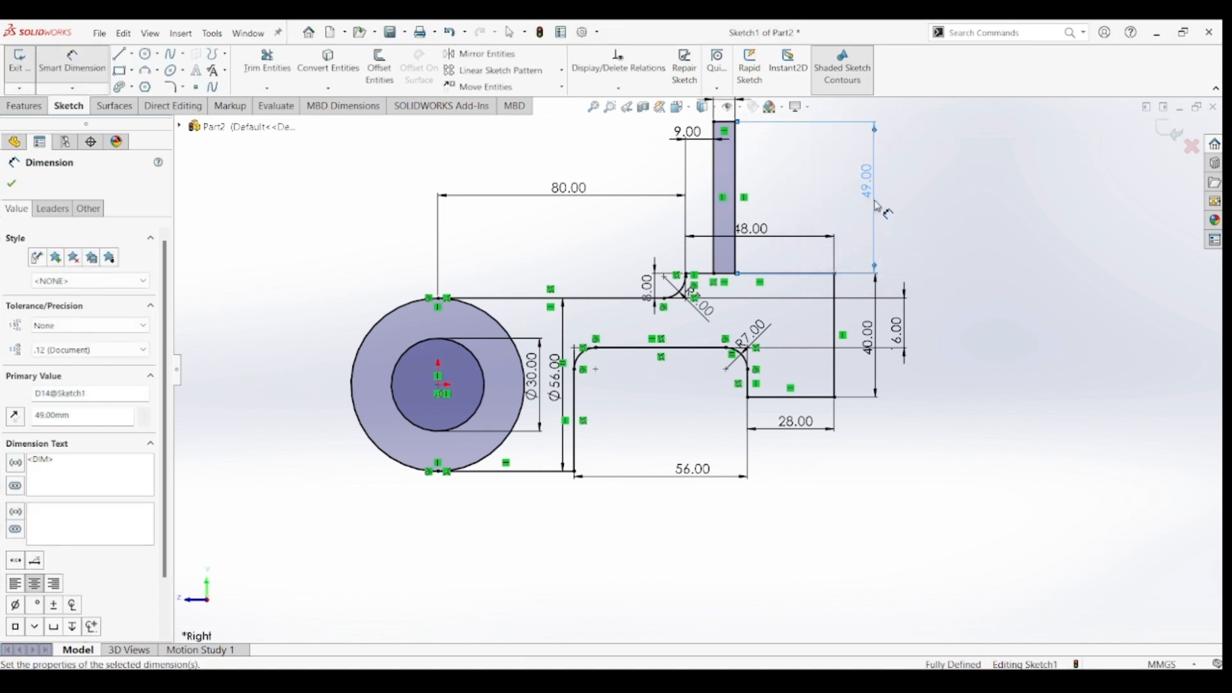
{"action": "double_click", "coordinate": [874, 200]}
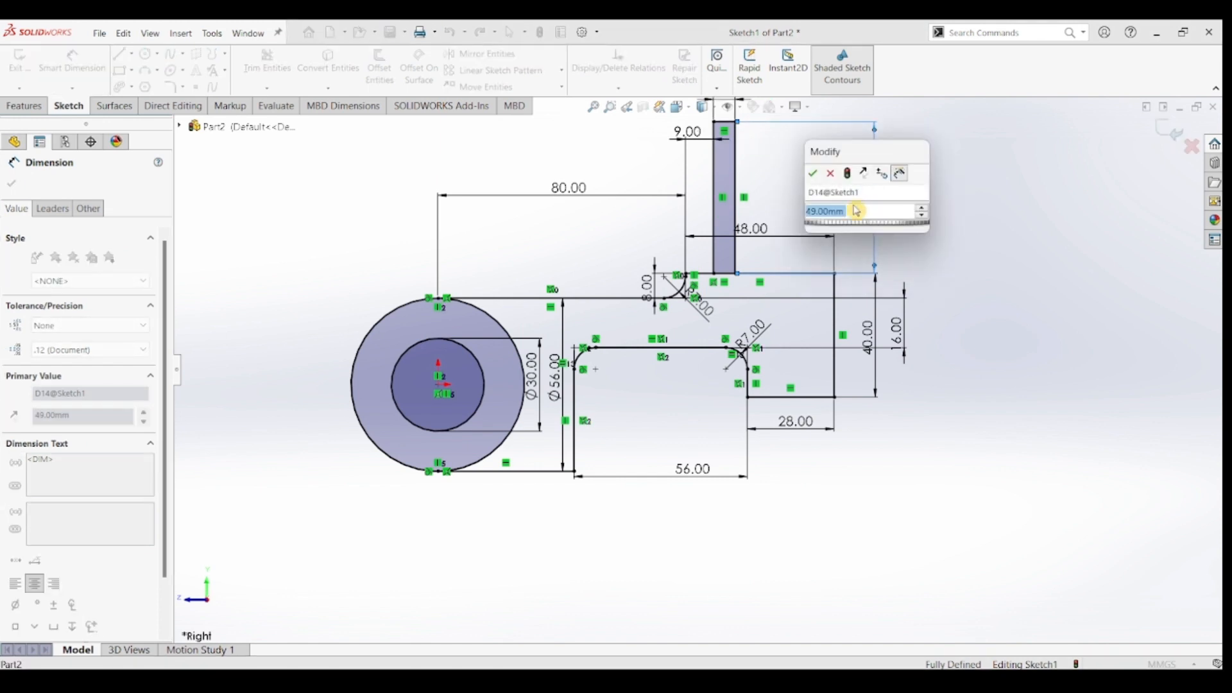
{"action": "type", "text": "48"}
{"action": "key", "text": "Return"}
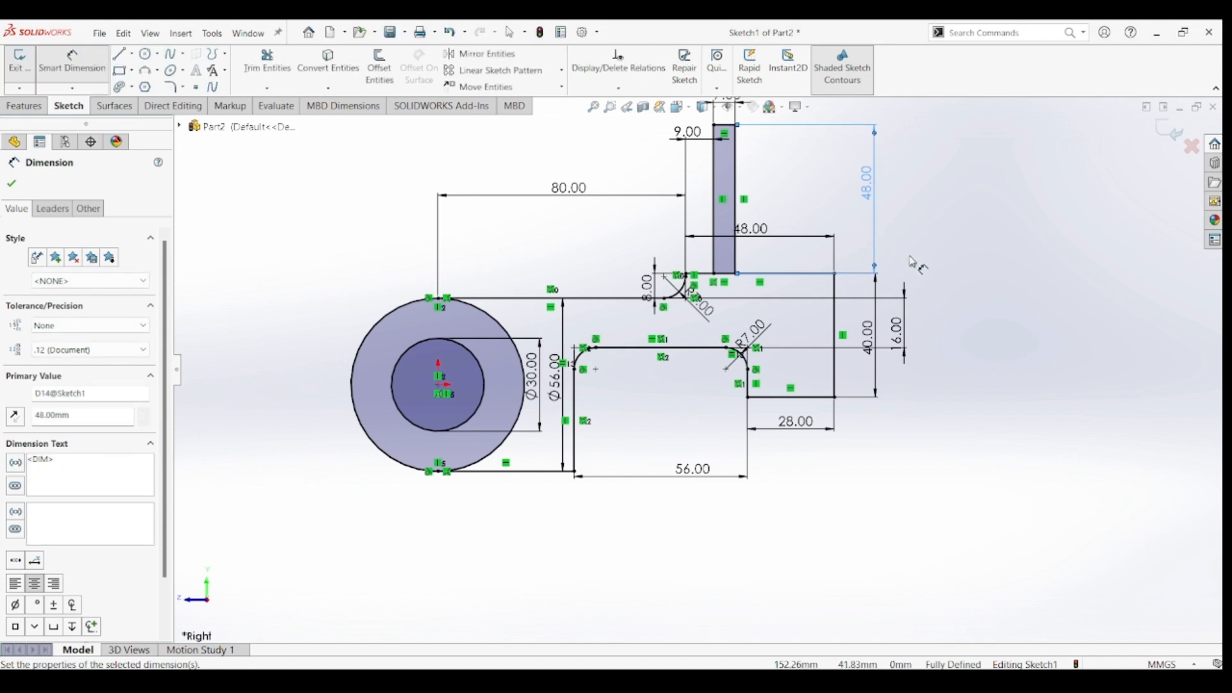
{"action": "key", "text": "Escape"}
Step: Sketch a vertical centerline about 51 mm tall, rising from the midpoint of the block's top edge
{"action": "left_click", "coordinate": [131, 53]}
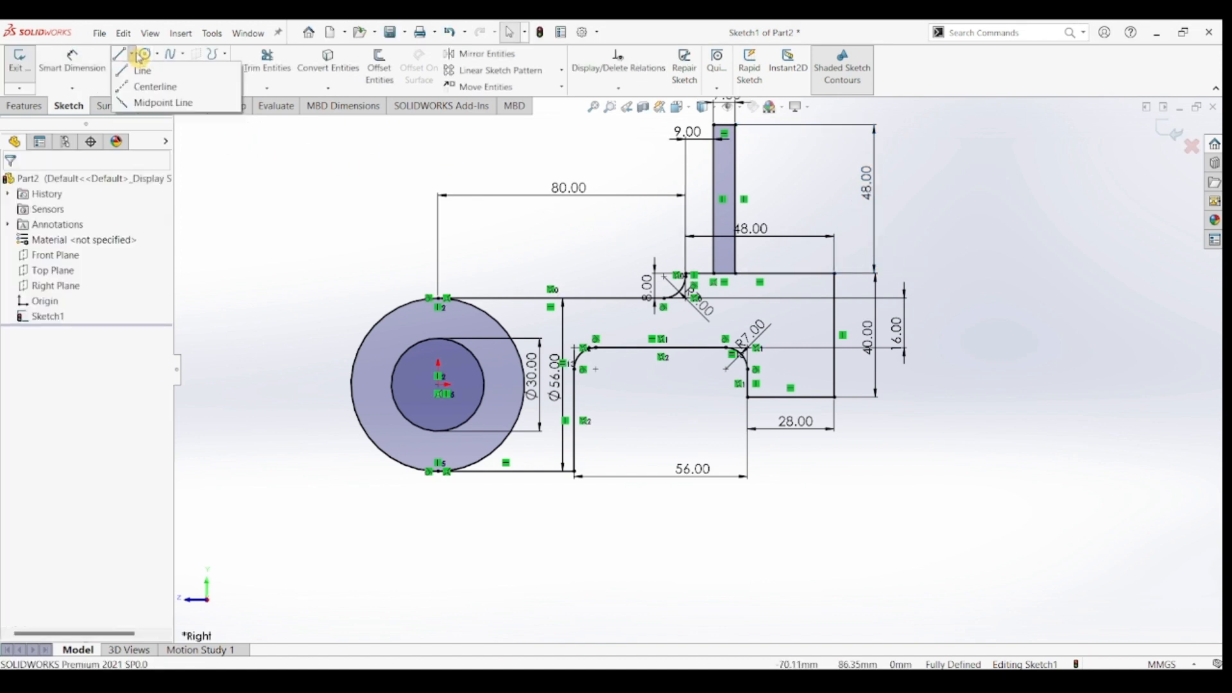
{"action": "left_click", "coordinate": [144, 86]}
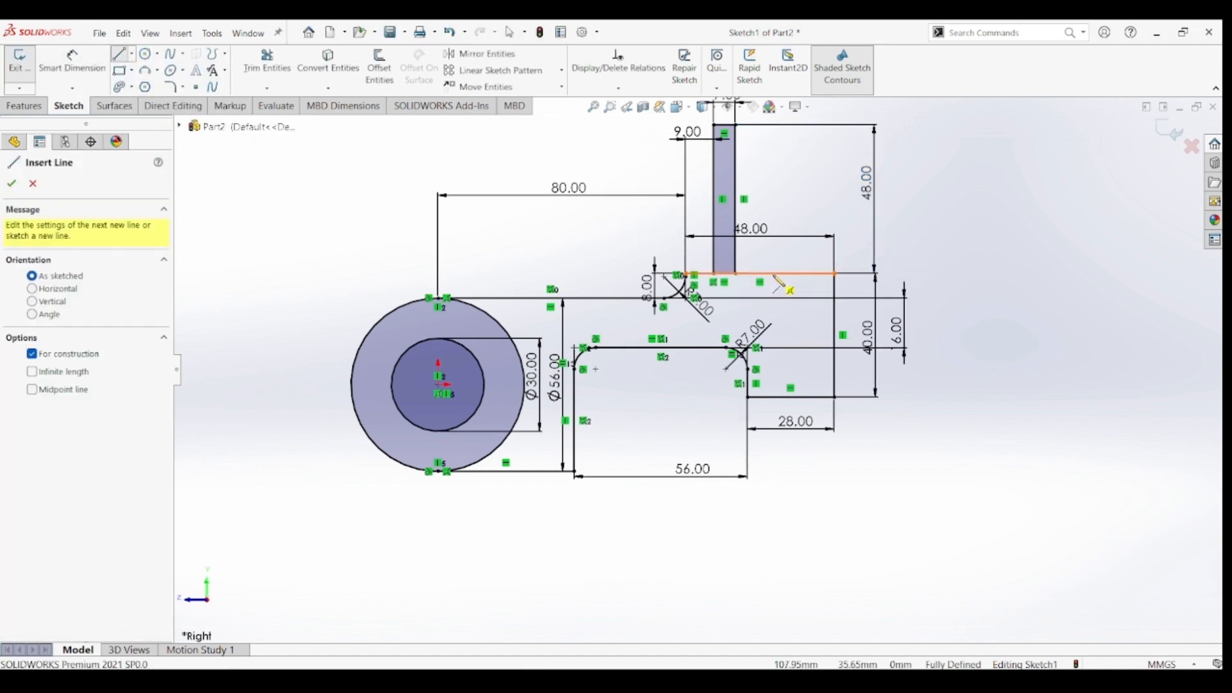
{"action": "left_click", "coordinate": [760, 273]}
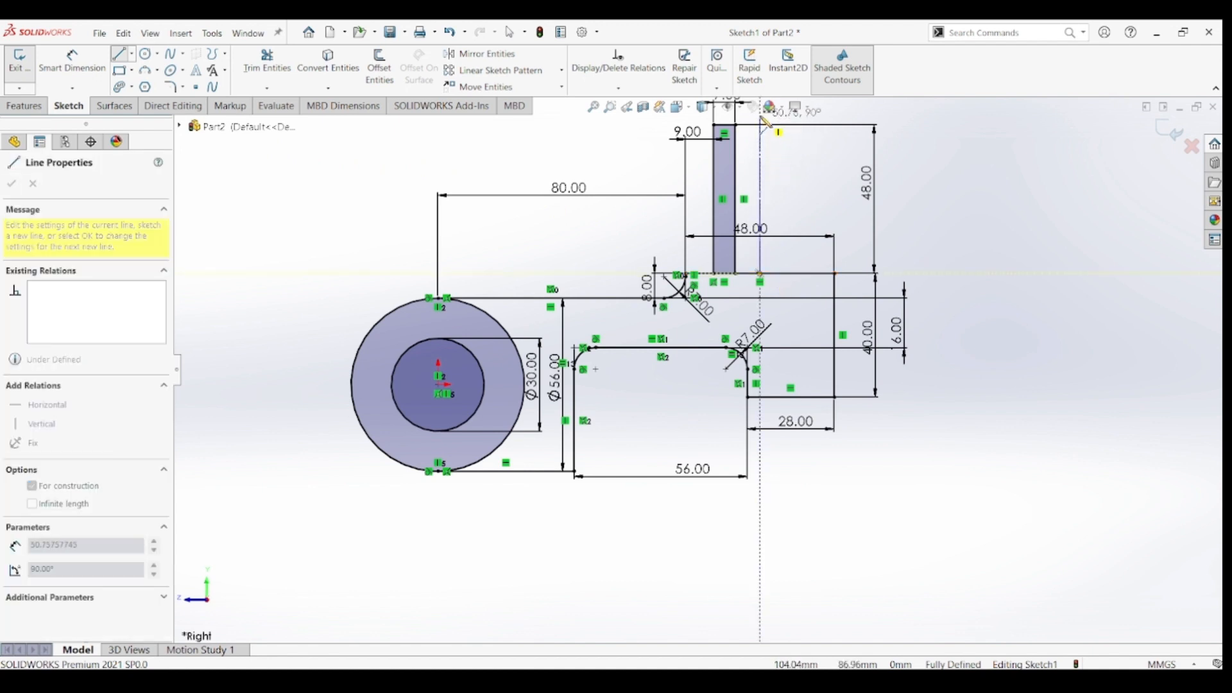
{"action": "left_click", "coordinate": [759, 116]}
{"action": "key", "text": "Escape"}
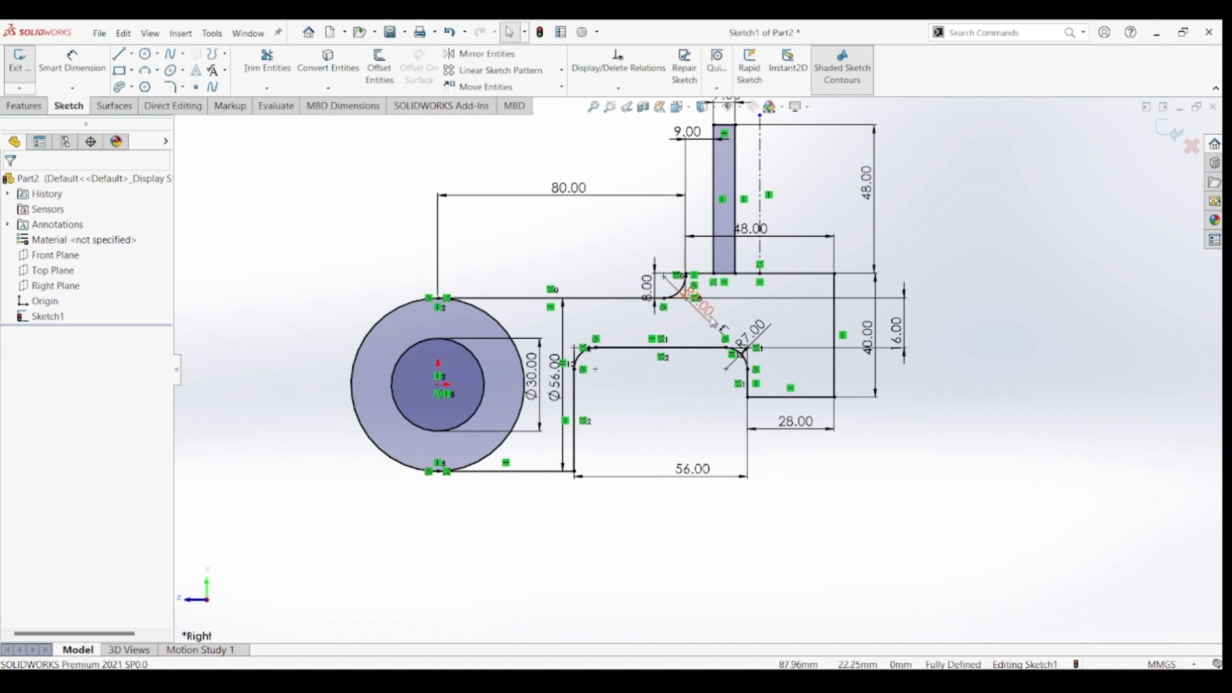
Step: Extrude the arm-and-block contour 48 mm with the Mid Plane end condition
{"action": "left_click", "coordinate": [26, 105]}
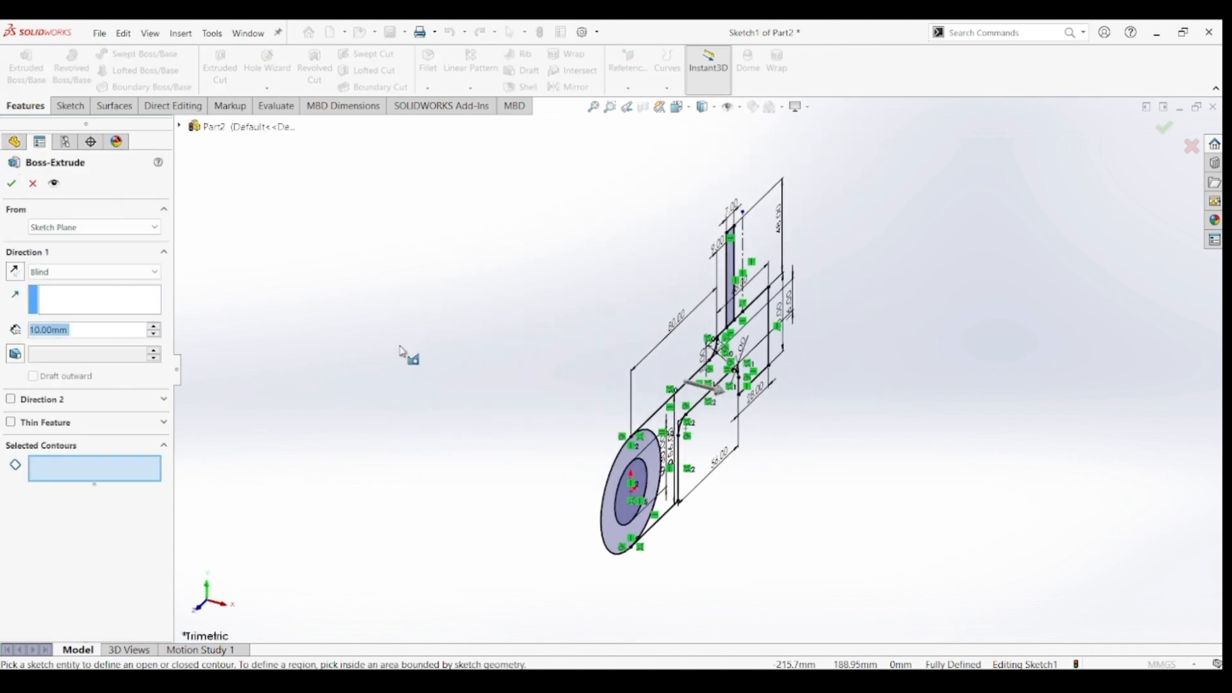
{"action": "left_click", "coordinate": [767, 369]}
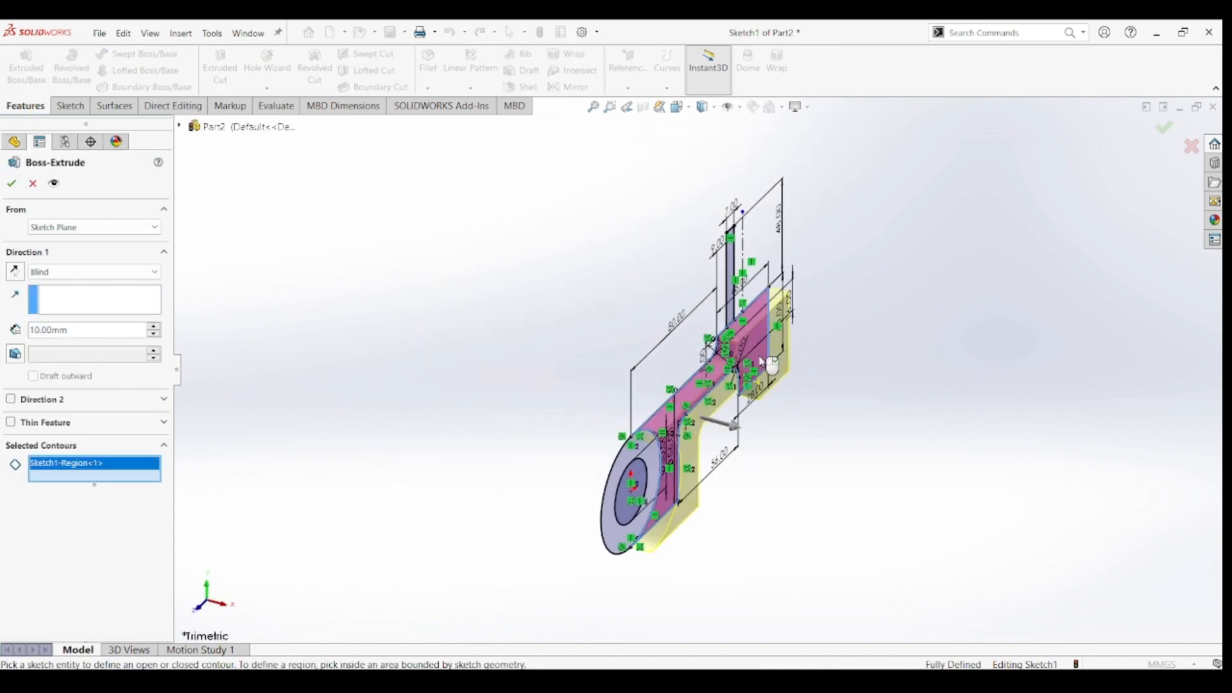
{"action": "left_click", "coordinate": [137, 272]}
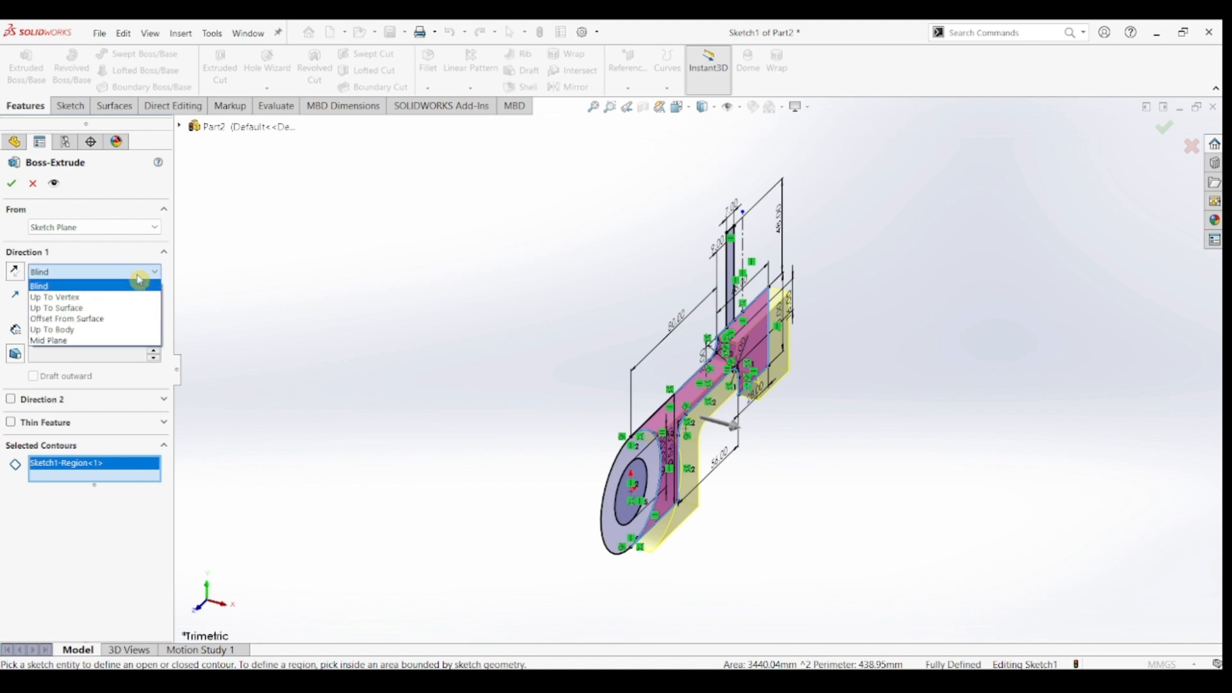
{"action": "left_click", "coordinate": [112, 341]}
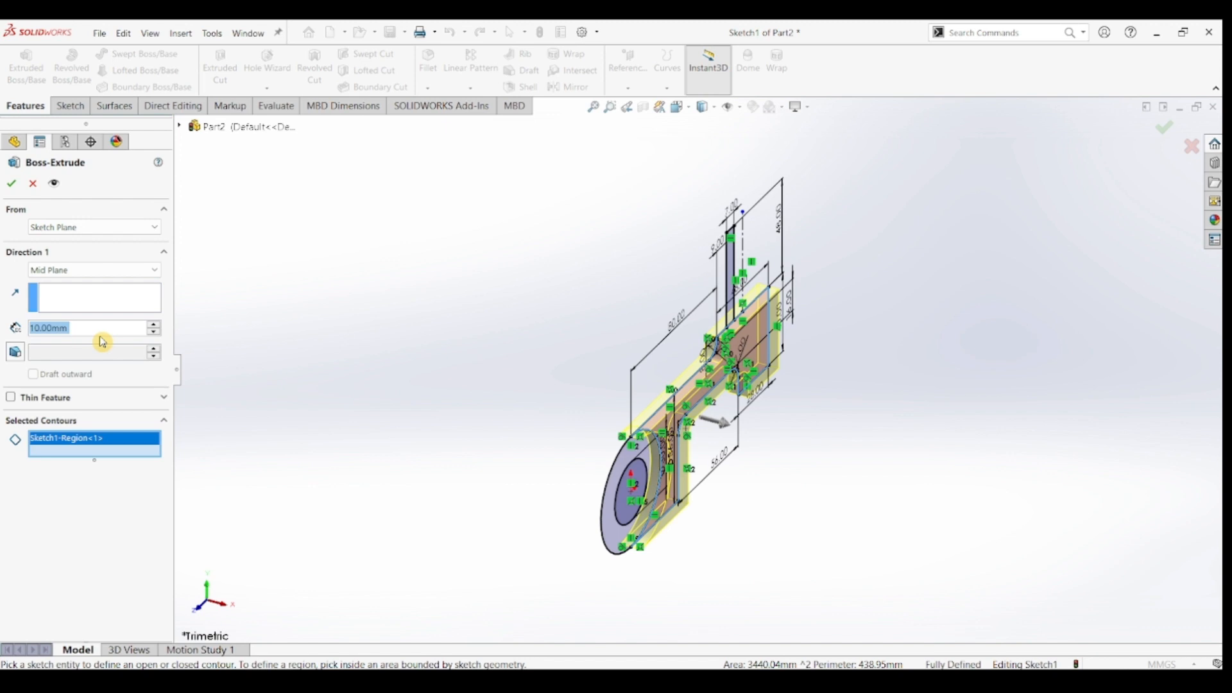
{"action": "type", "text": "48"}
{"action": "key", "text": "Return"}
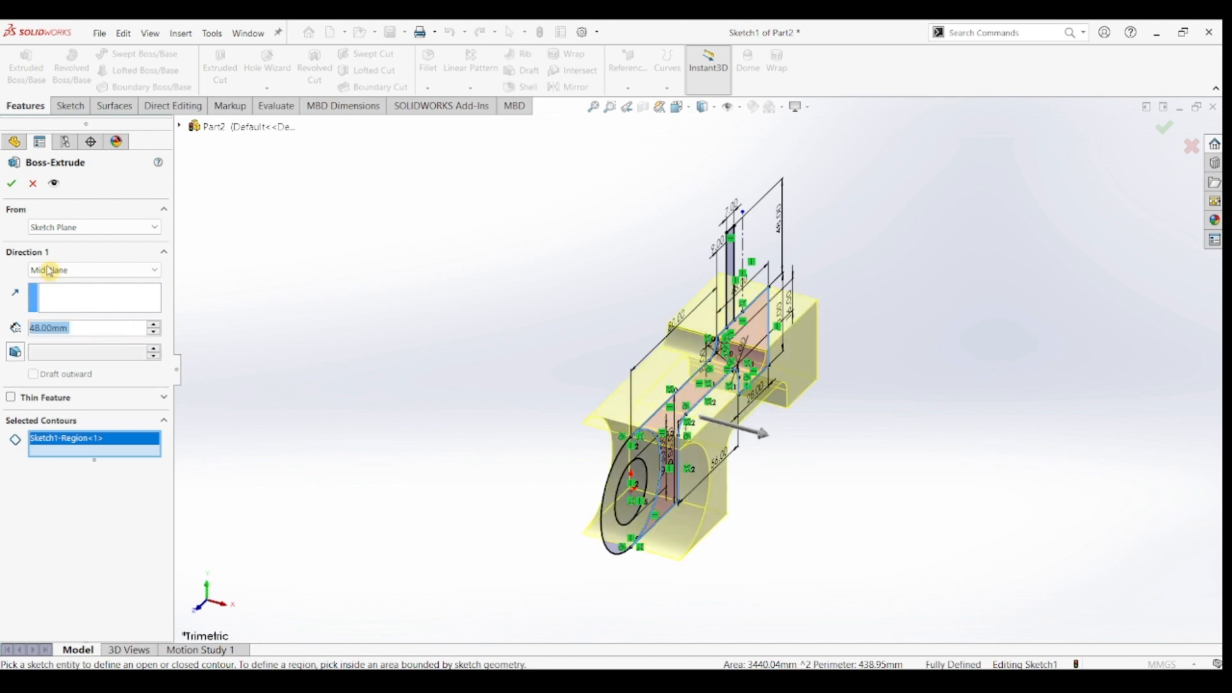
{"action": "left_click", "coordinate": [12, 183]}
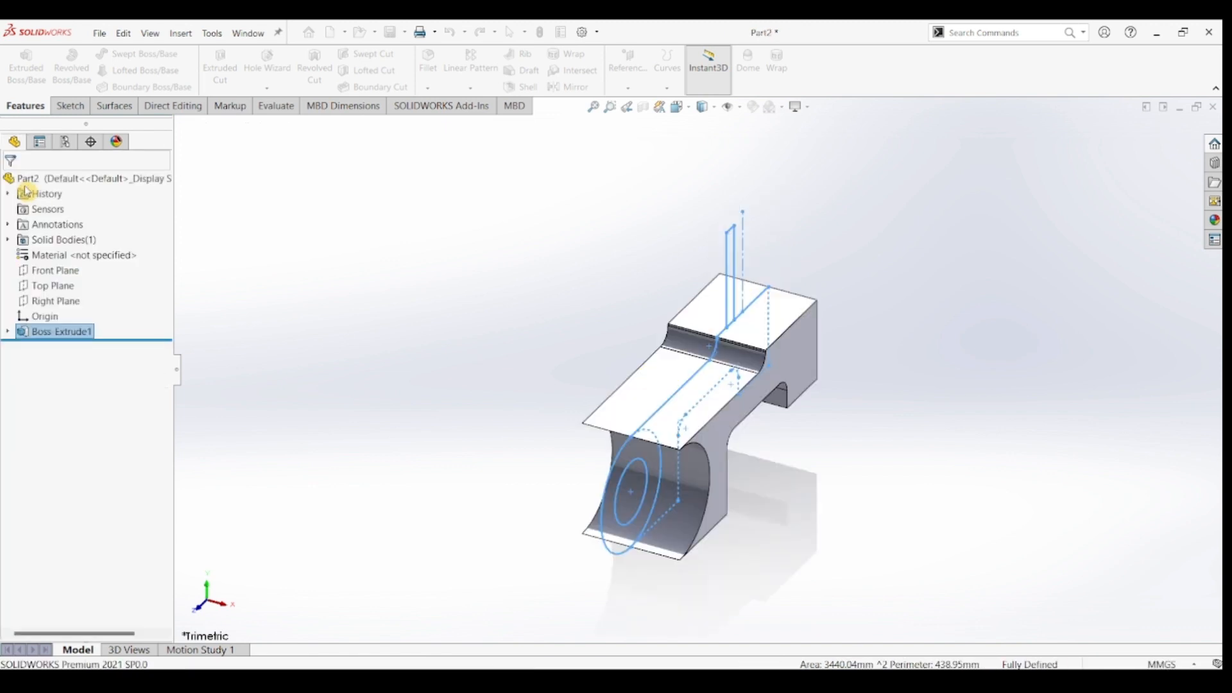
Step: Reuse the first sketch to extrude the hub's ring region 72 mm with Mid Plane, merged with the arm
{"action": "left_click", "coordinate": [9, 333]}
{"action": "left_click", "coordinate": [62, 346]}
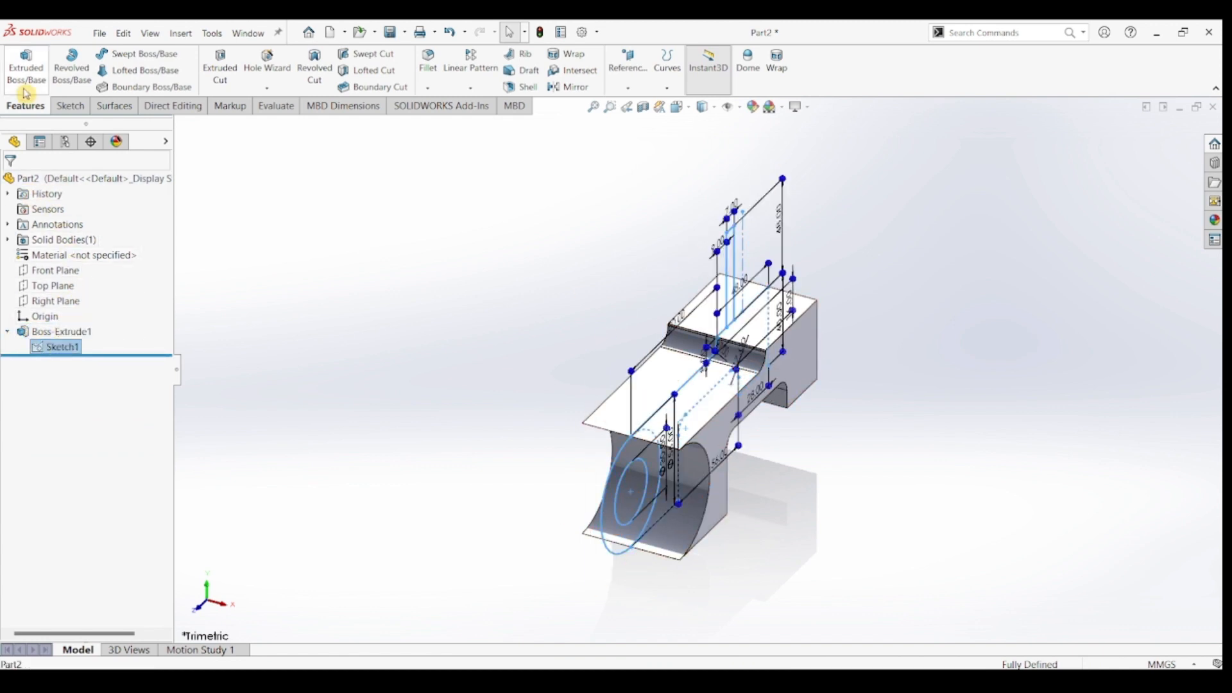
{"action": "left_click", "coordinate": [26, 67]}
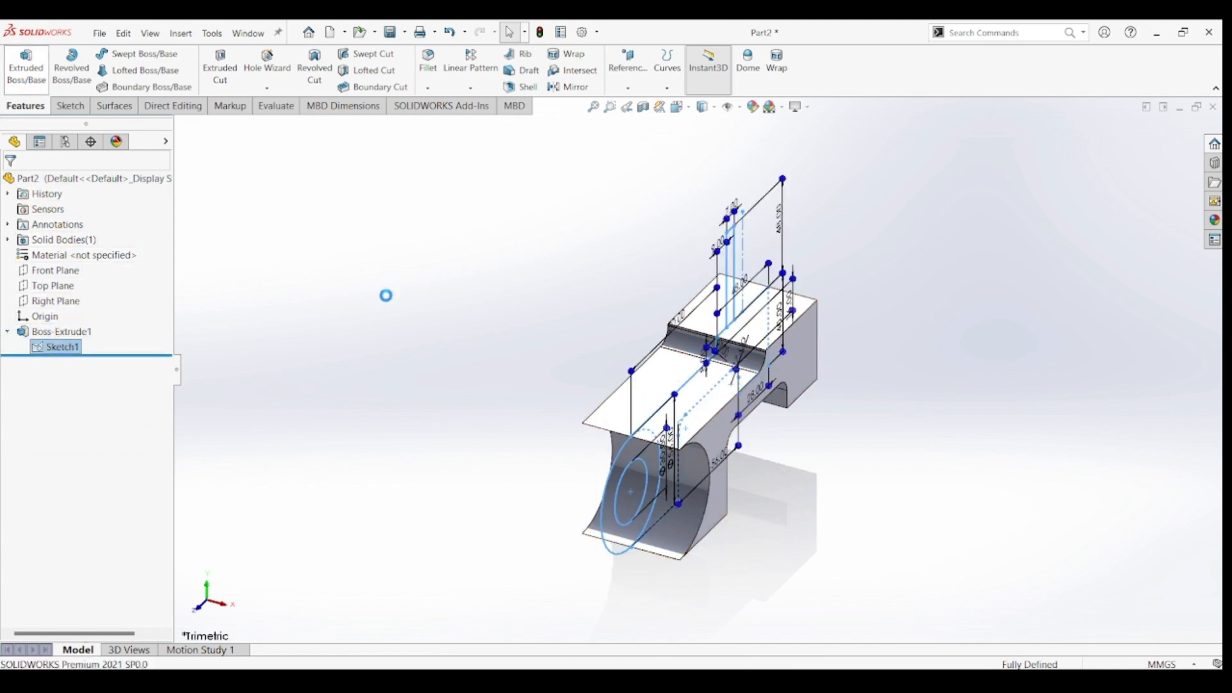
{"action": "left_click", "coordinate": [658, 458]}
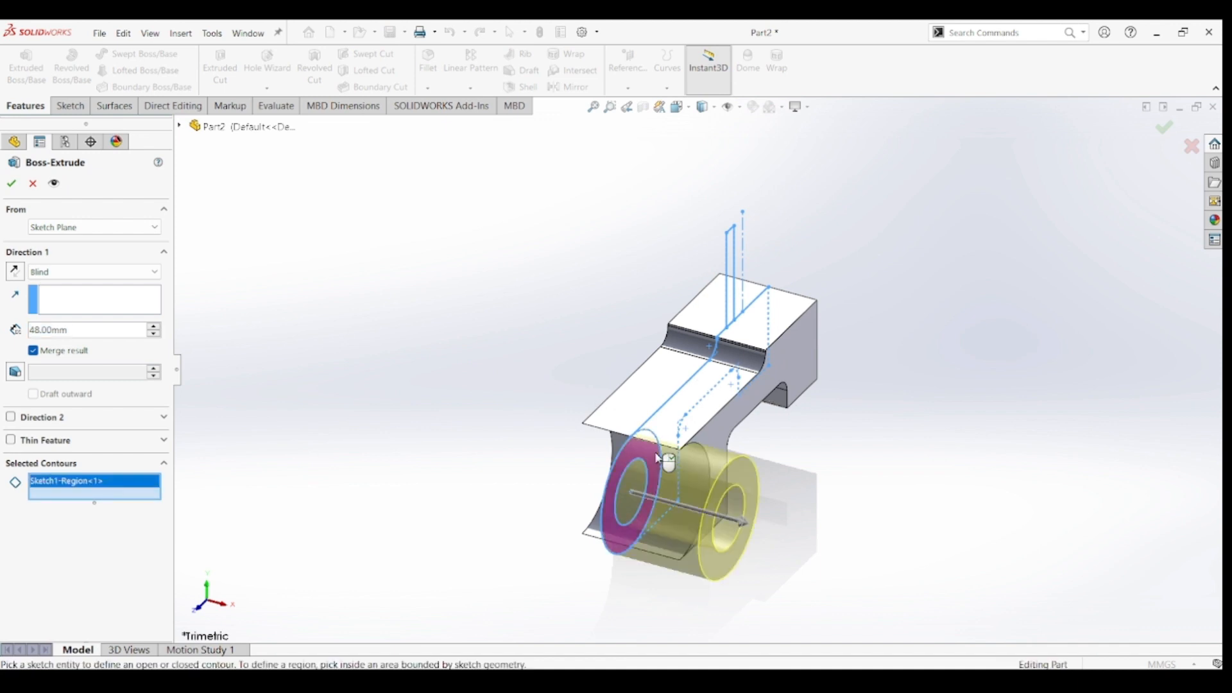
{"action": "left_click", "coordinate": [103, 273]}
{"action": "left_click", "coordinate": [99, 349]}
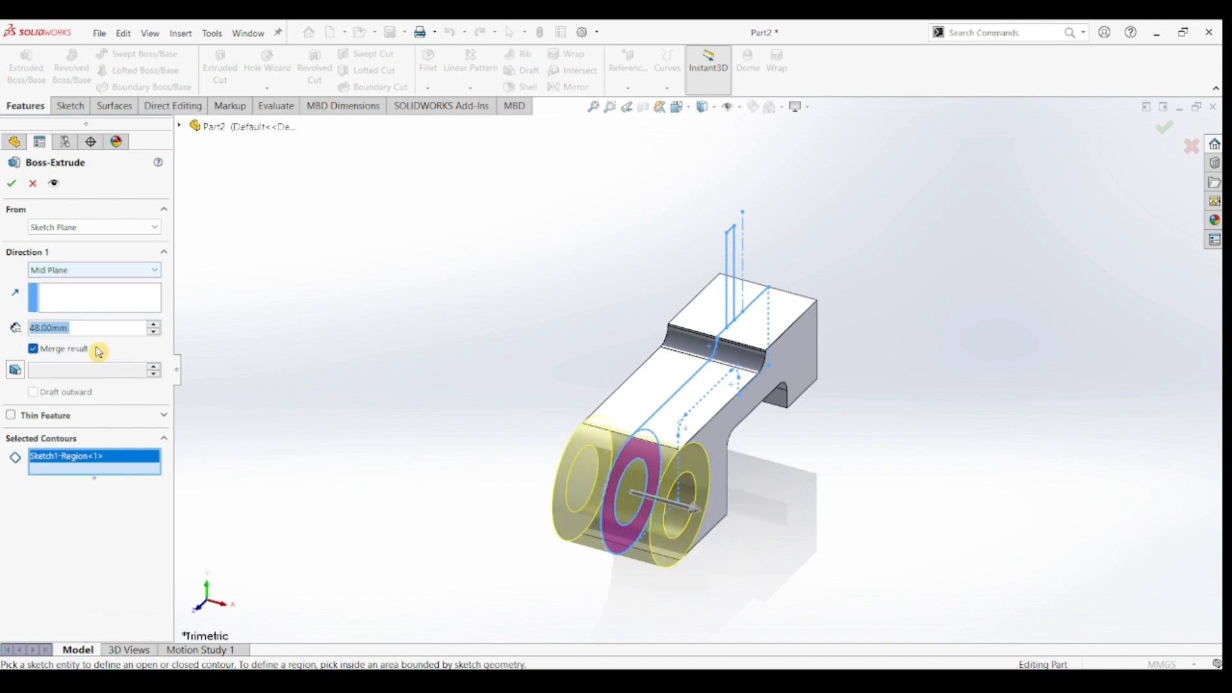
{"action": "type", "text": "72"}
{"action": "key", "text": "Return"}
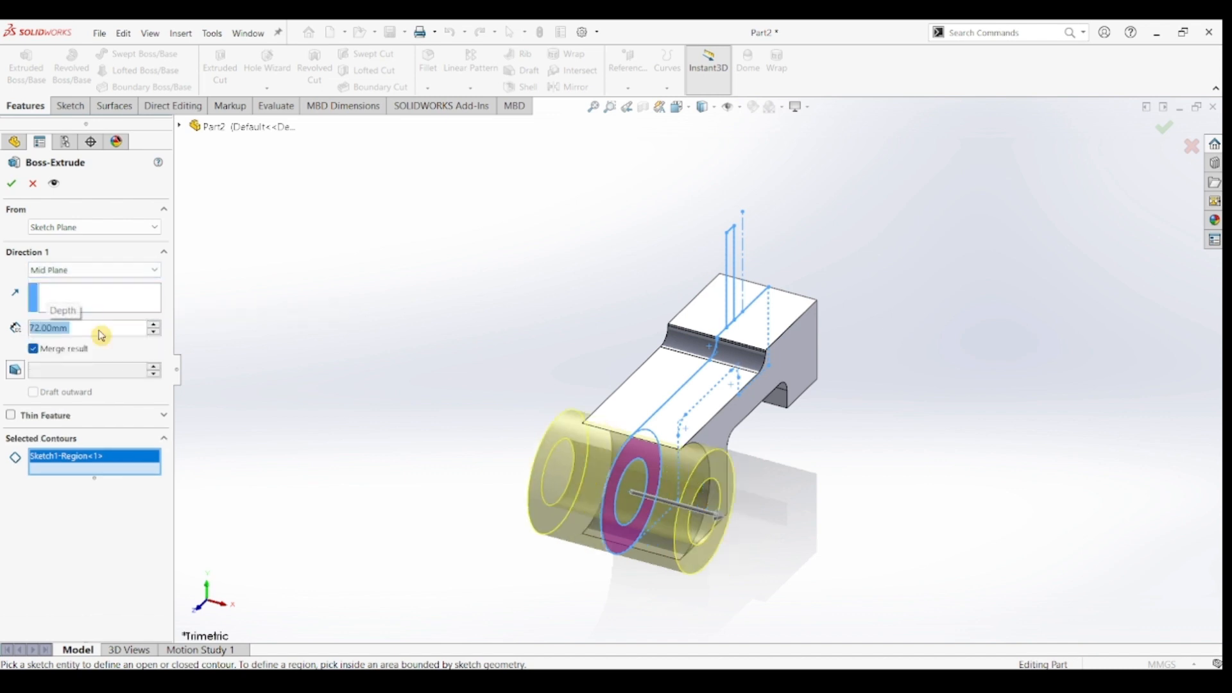
{"action": "left_click", "coordinate": [9, 184]}
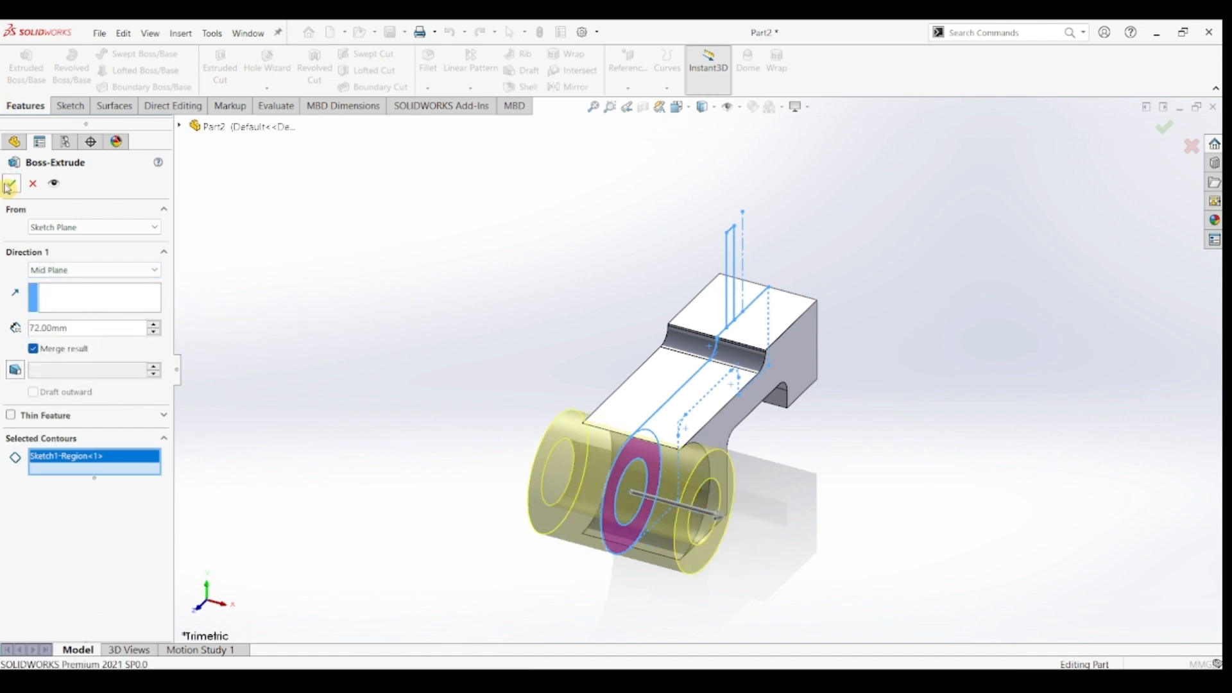
{"action": "left_click", "coordinate": [290, 352]}
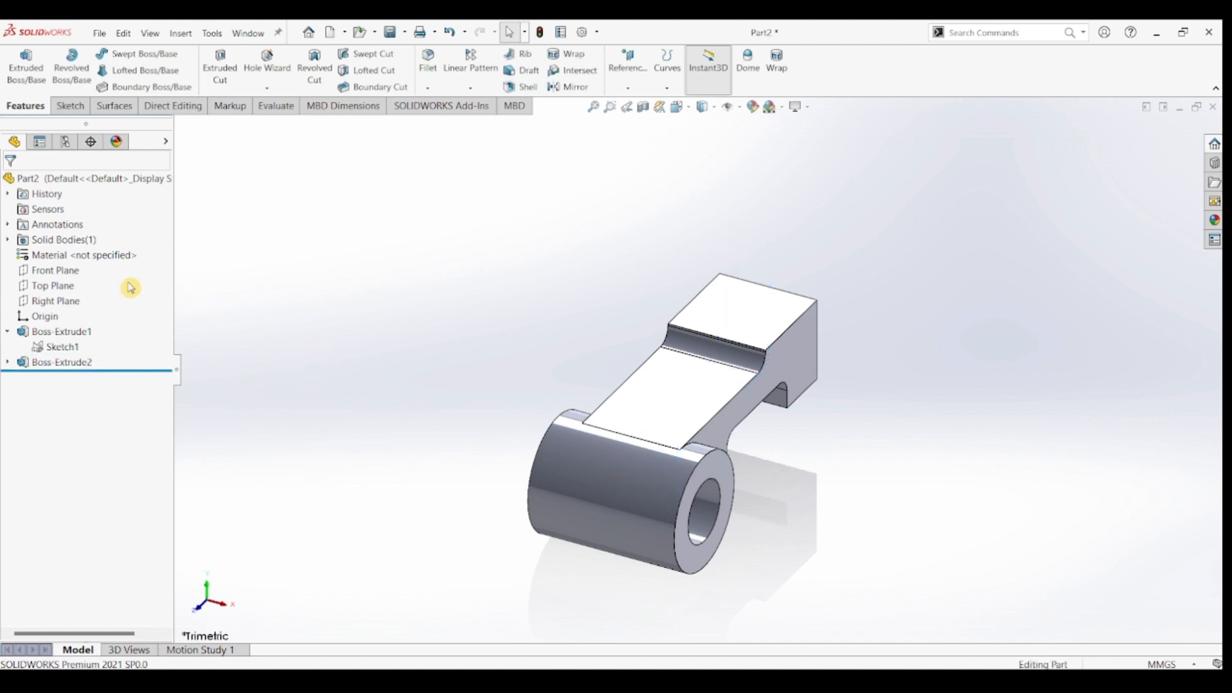
Step: Revolve the upright rectangle of the first sketch 360 degrees about its vertical centerline into a merged hollow boss
{"action": "left_click", "coordinate": [61, 347]}
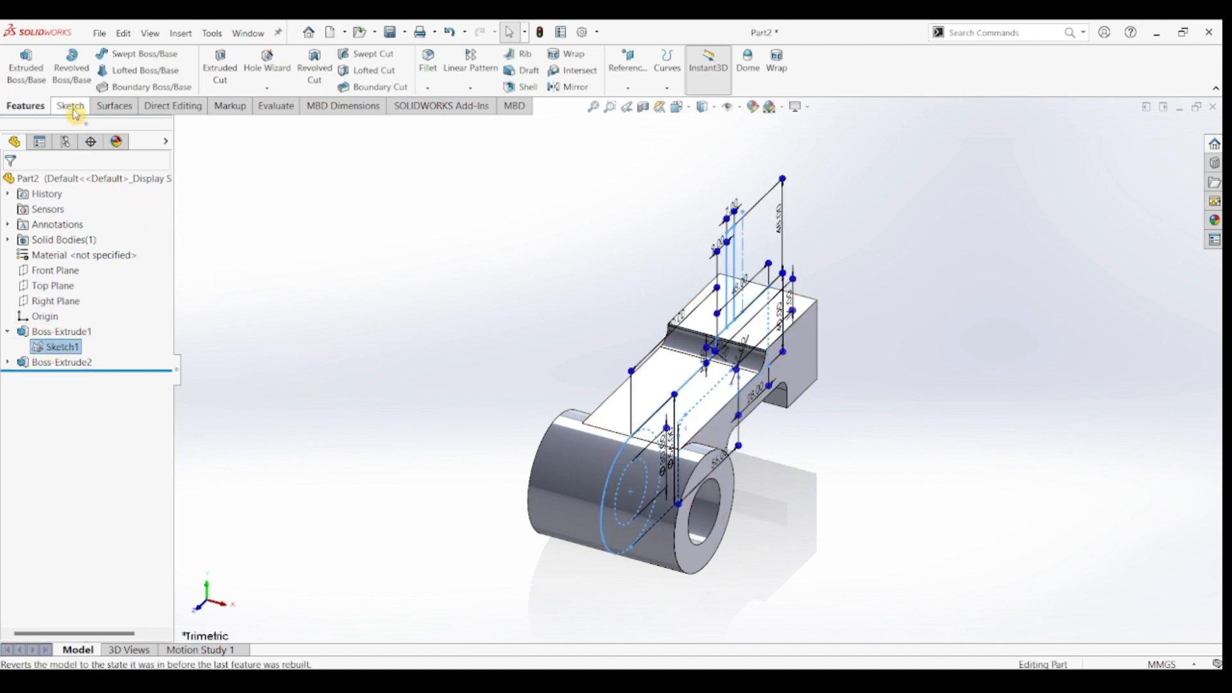
{"action": "left_click", "coordinate": [71, 65]}
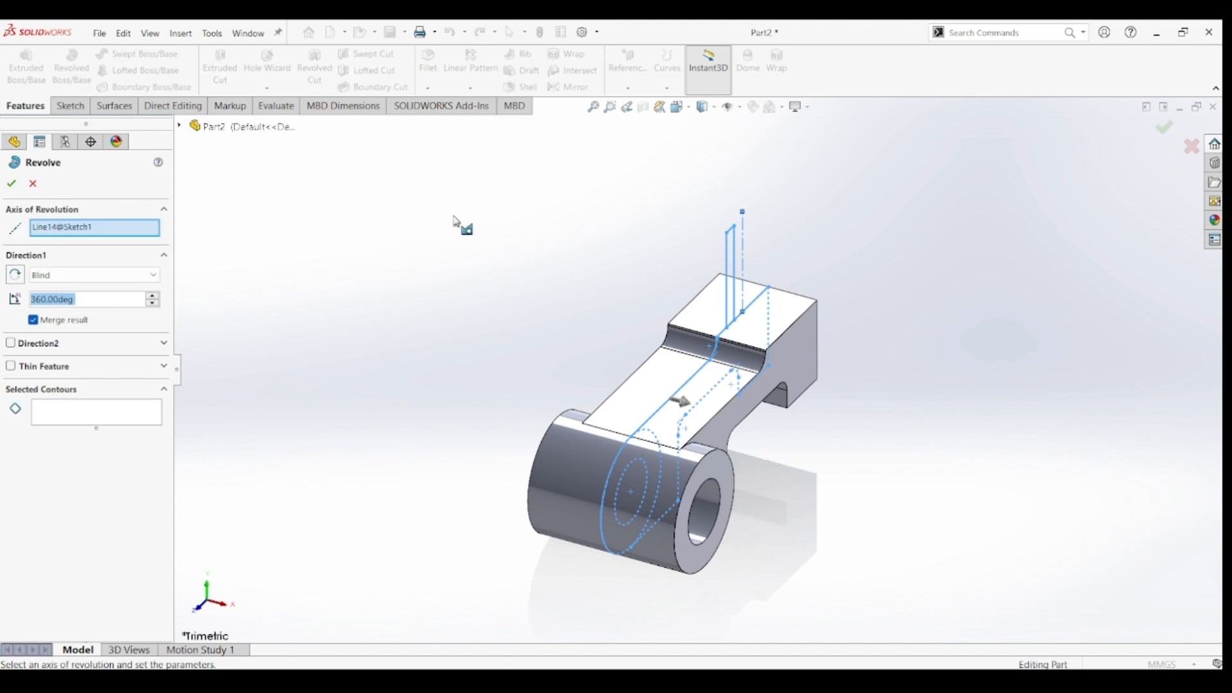
{"action": "left_click", "coordinate": [731, 273]}
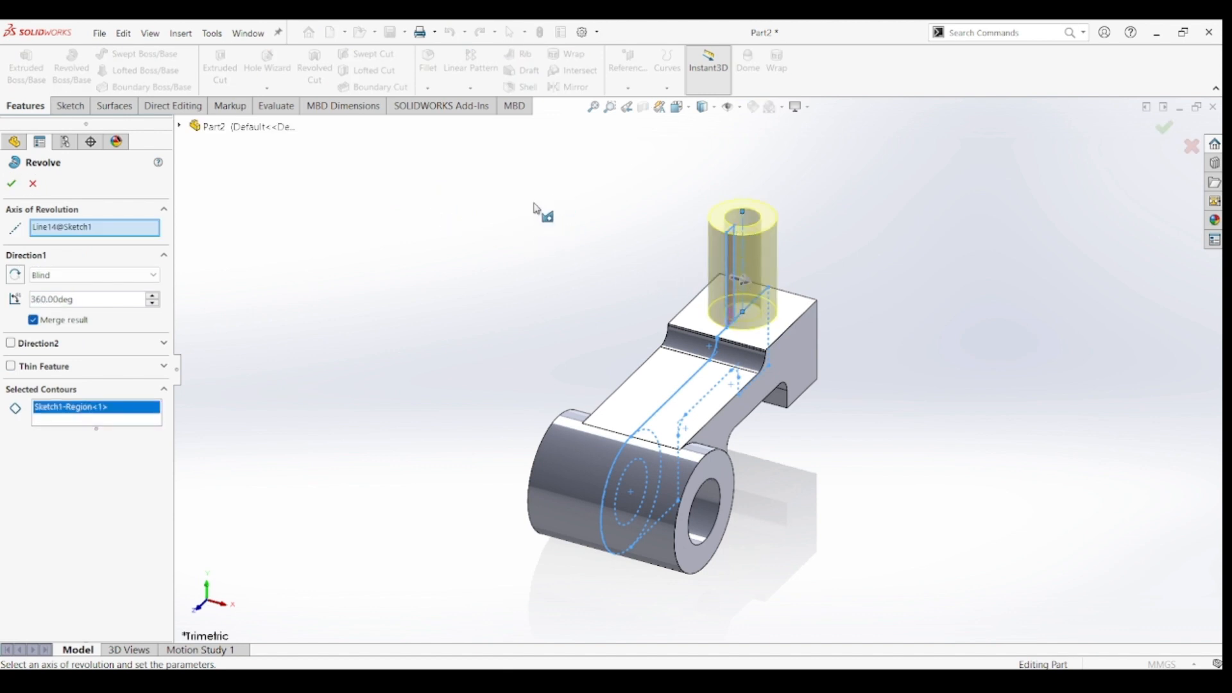
{"action": "left_click", "coordinate": [11, 184]}
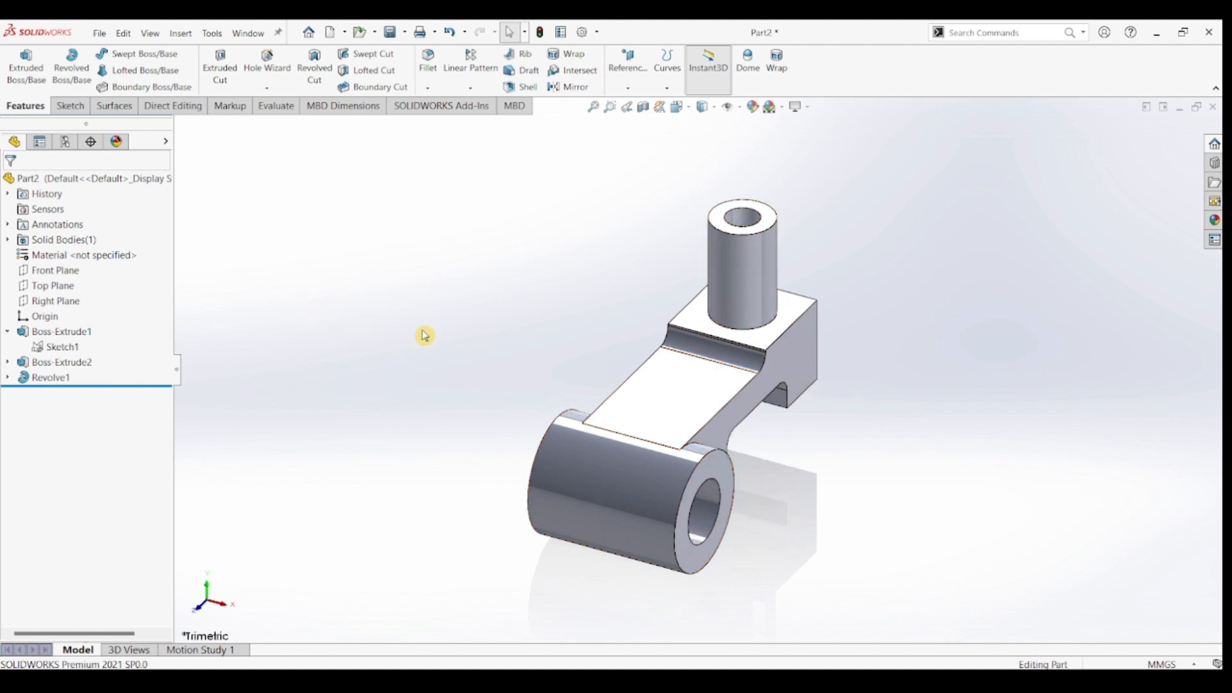
Step: Start a sketch on the arm's top face and draw a corner rectangle about 18 mm wide and 71 mm long across the hub
{"action": "left_click", "coordinate": [668, 407]}
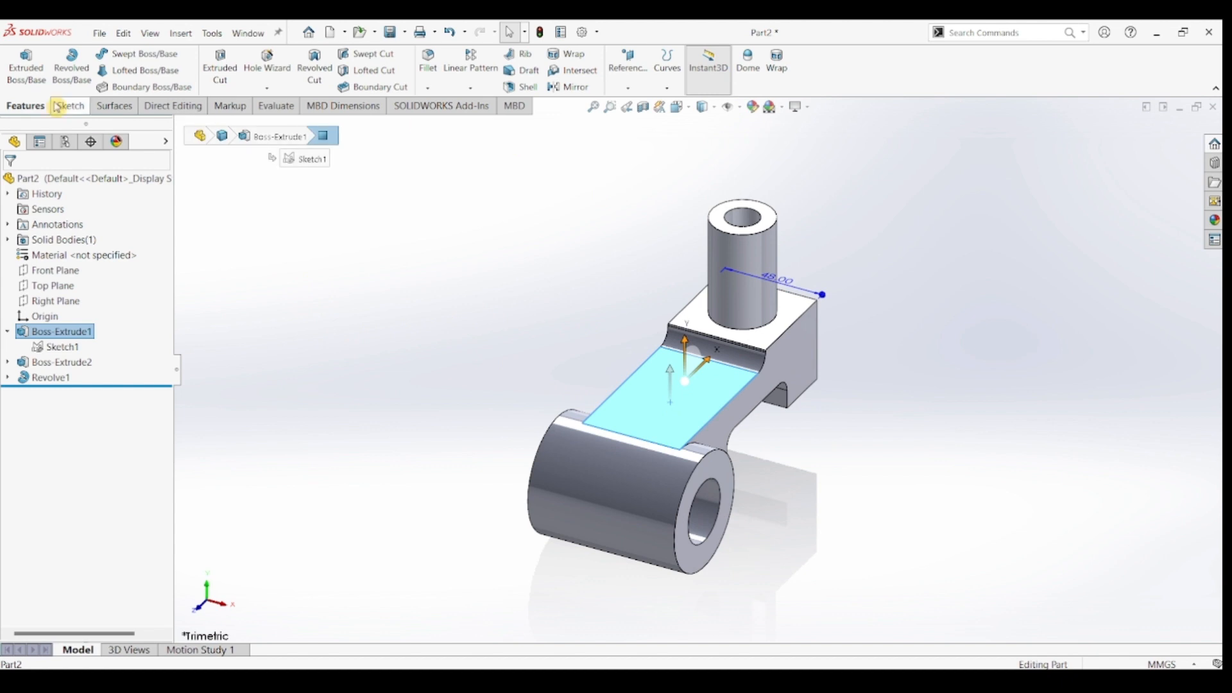
{"action": "left_click", "coordinate": [64, 106]}
{"action": "left_click", "coordinate": [19, 61]}
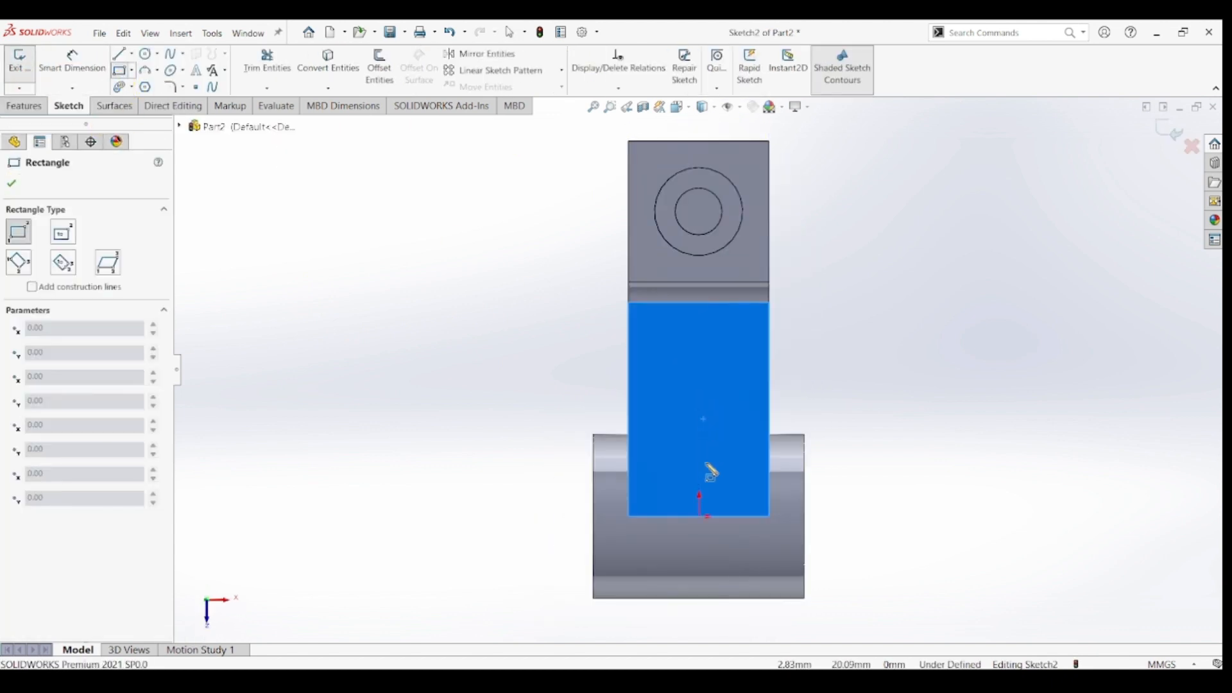
{"action": "left_click", "coordinate": [675, 411]}
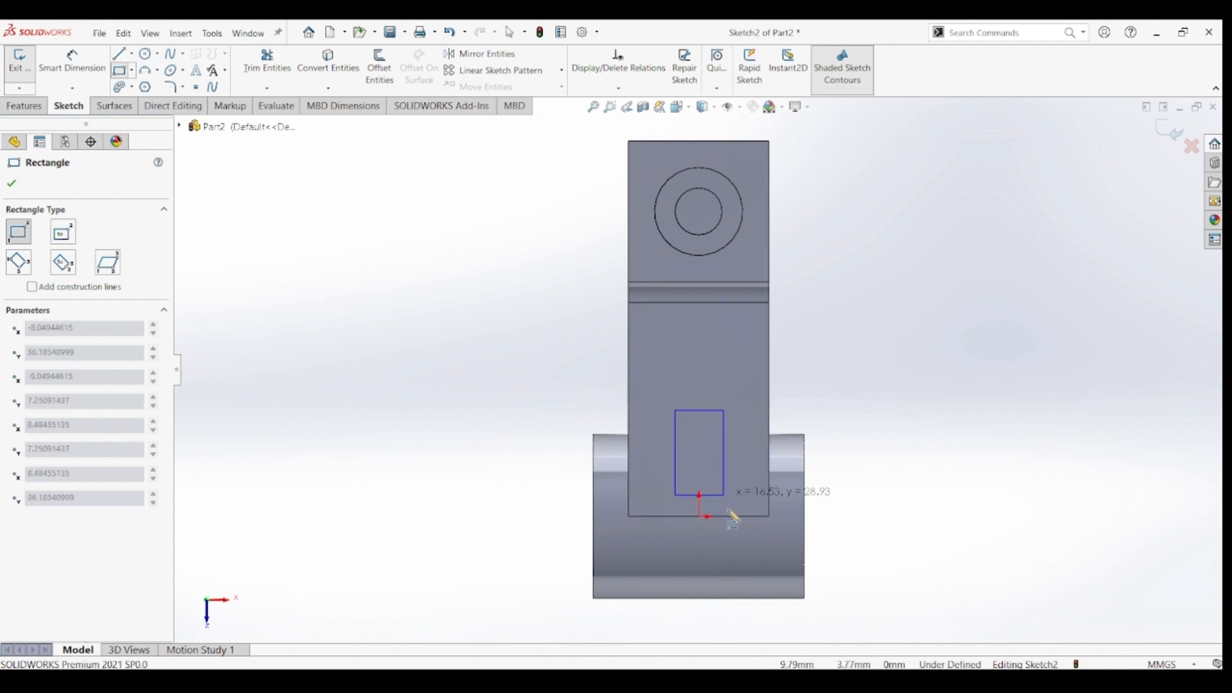
{"action": "left_click", "coordinate": [728, 619]}
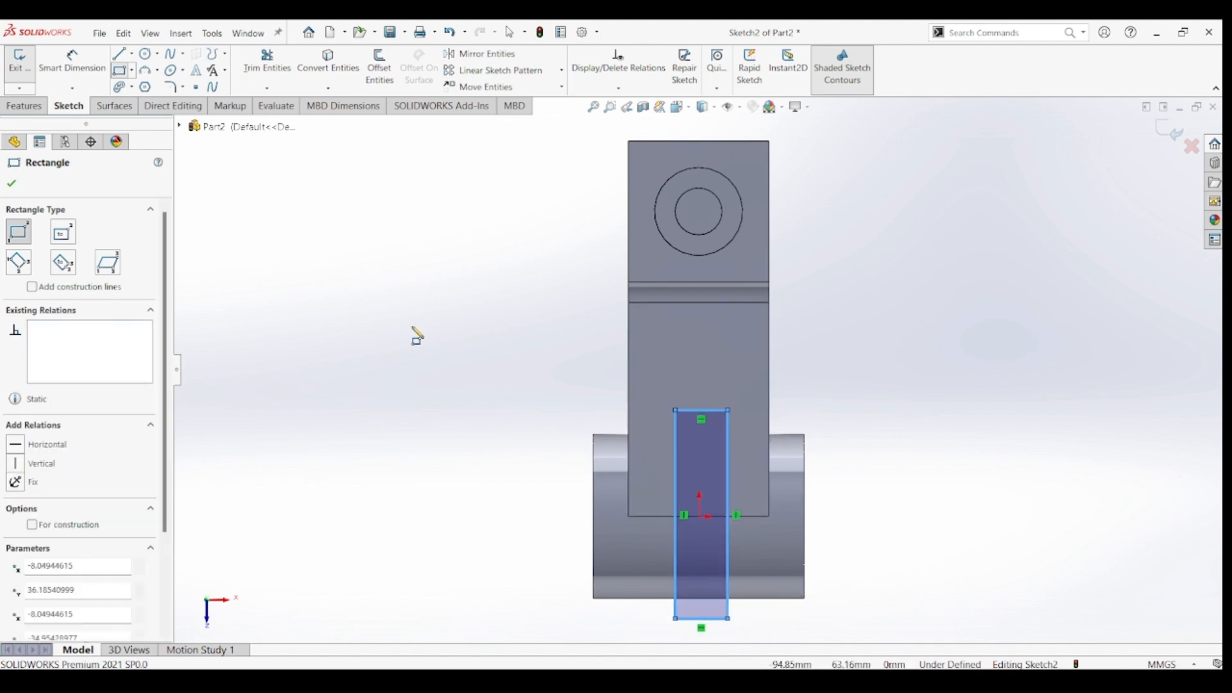
Step: Sketch a vertical centerline about 20 mm long from the origin inside the rectangle, running away from the block
{"action": "left_click", "coordinate": [132, 53]}
{"action": "left_click", "coordinate": [137, 84]}
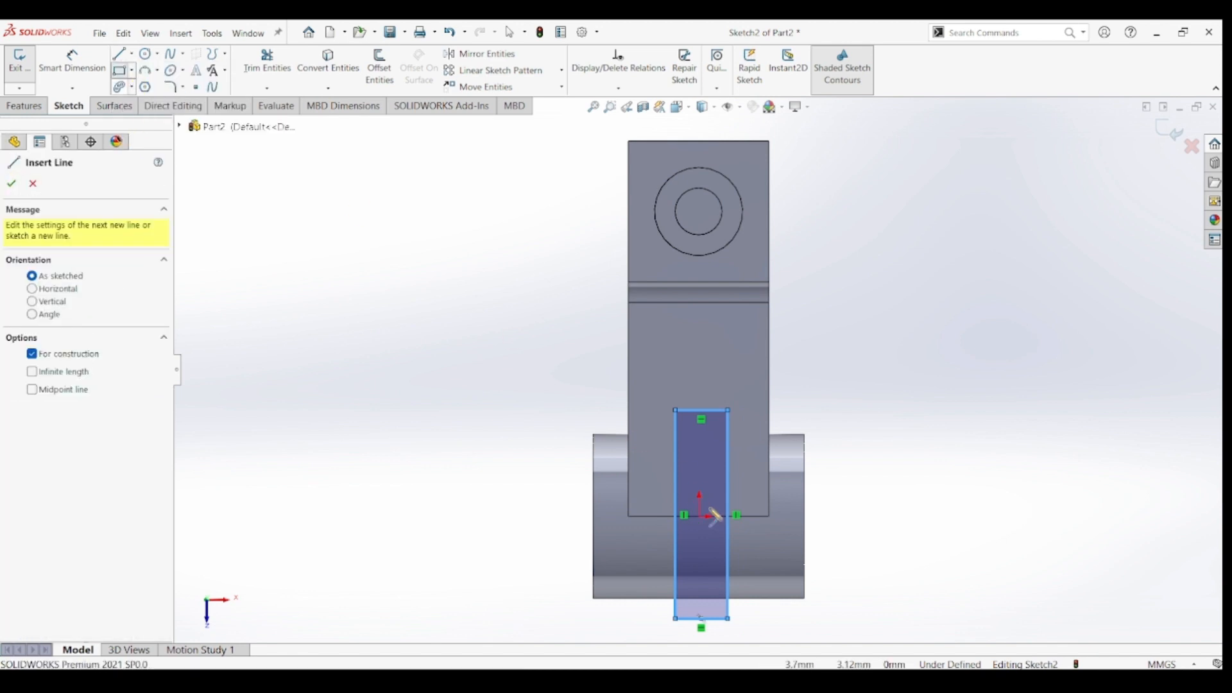
{"action": "left_click", "coordinate": [700, 516]}
{"action": "left_click", "coordinate": [702, 579]}
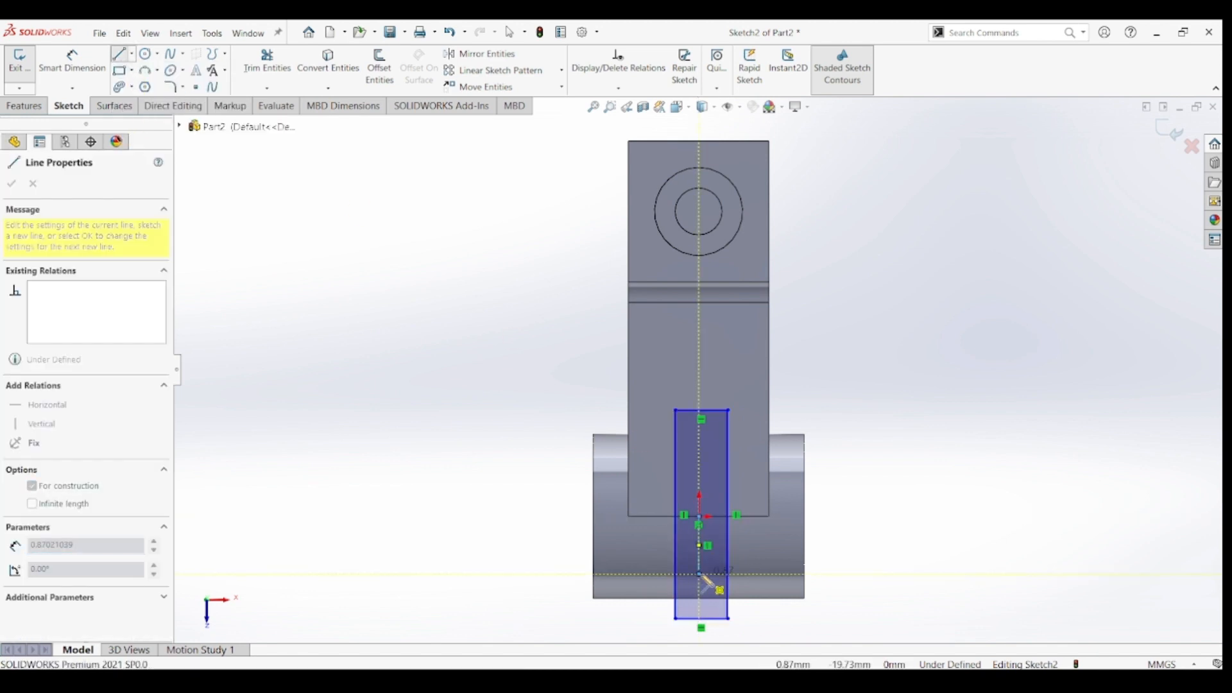
{"action": "key", "text": "Escape"}
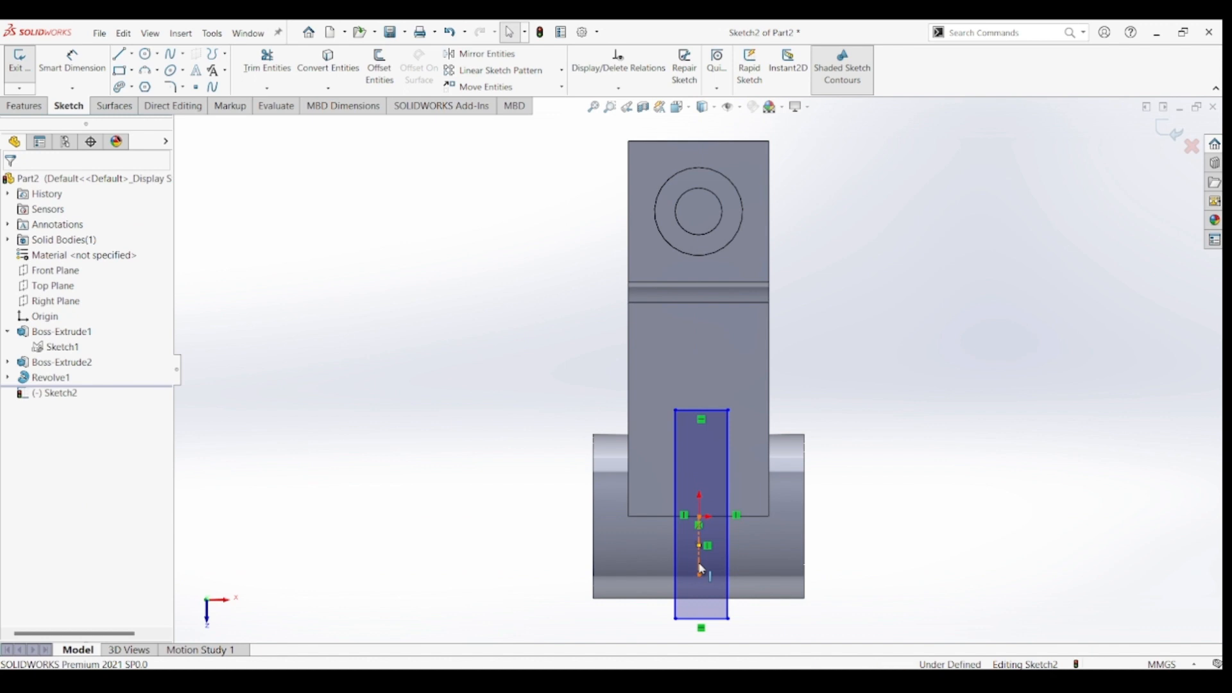
Step: Make the rectangle's two long sides symmetric about the centerline
{"action": "left_click", "coordinate": [702, 569]}
{"action": "left_click", "coordinate": [679, 564], "text": "ctrl"}
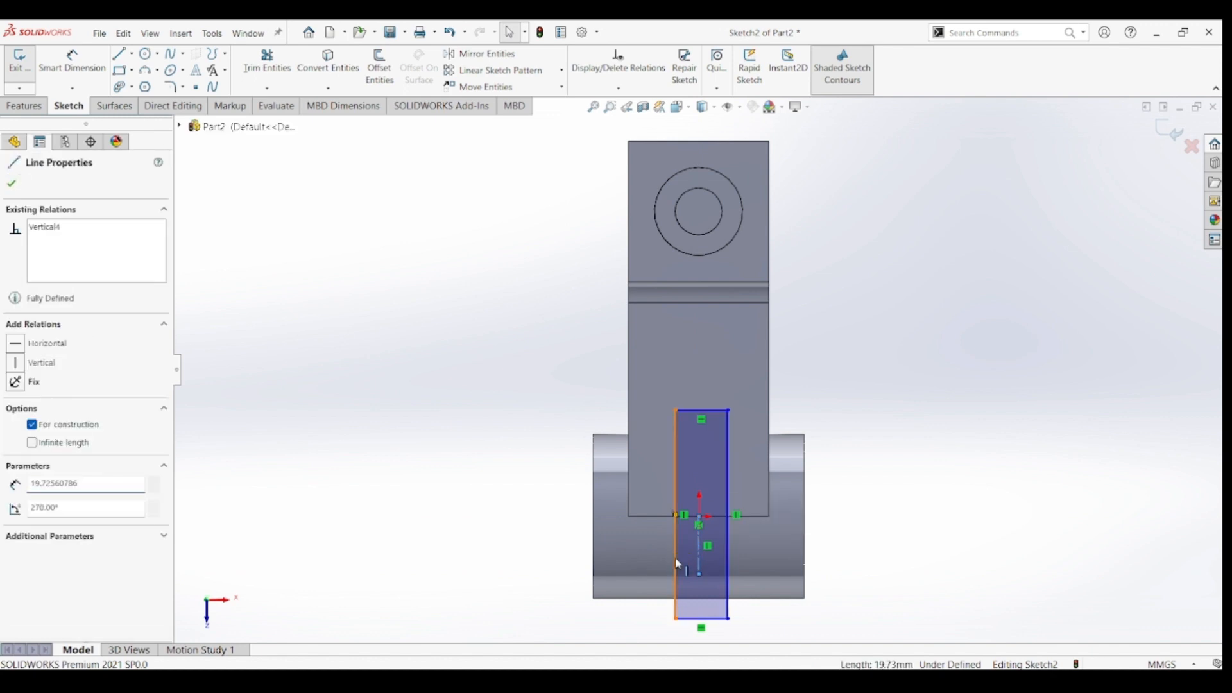
{"action": "left_click", "coordinate": [728, 565], "text": "ctrl"}
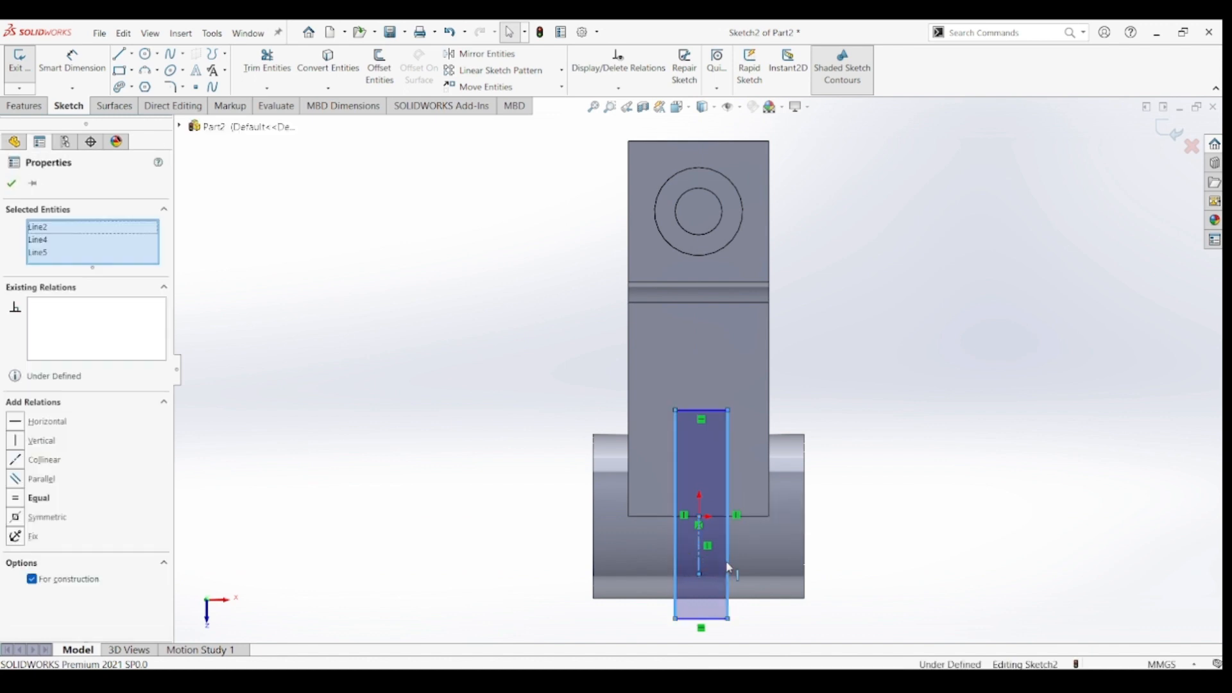
{"action": "left_click", "coordinate": [860, 505]}
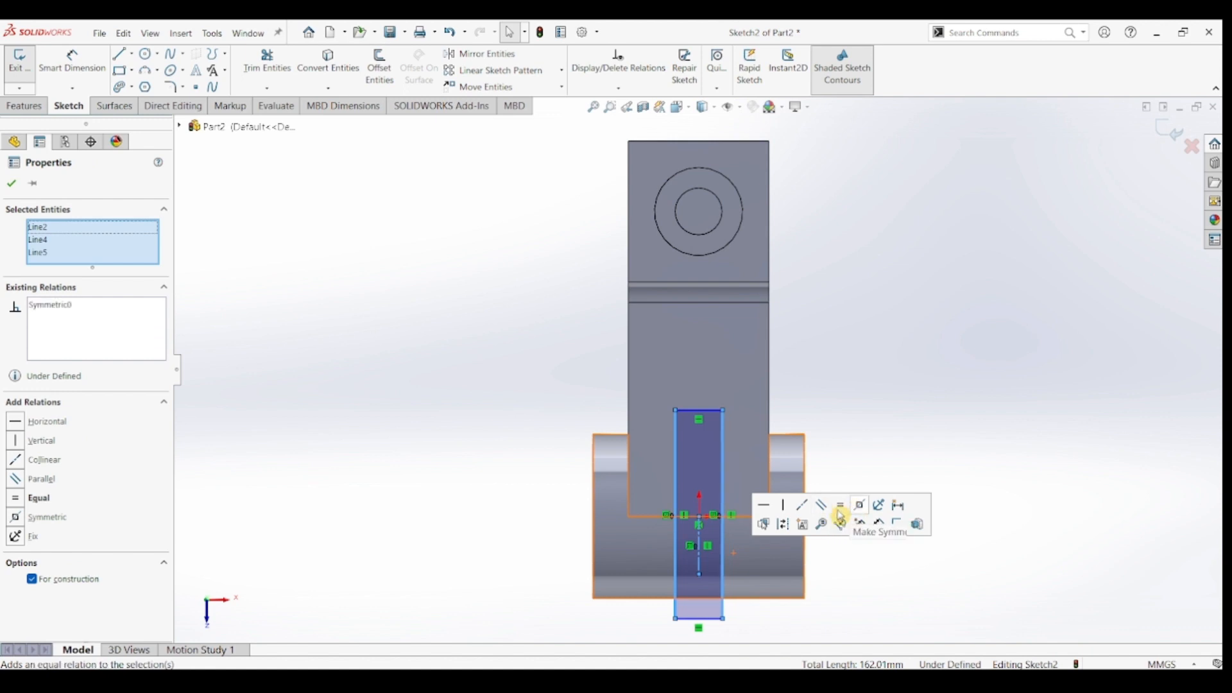
Step: Dimension the rectangle's width and set it to 16 mm
{"action": "key", "text": "z"}
{"action": "left_click", "coordinate": [76, 72]}
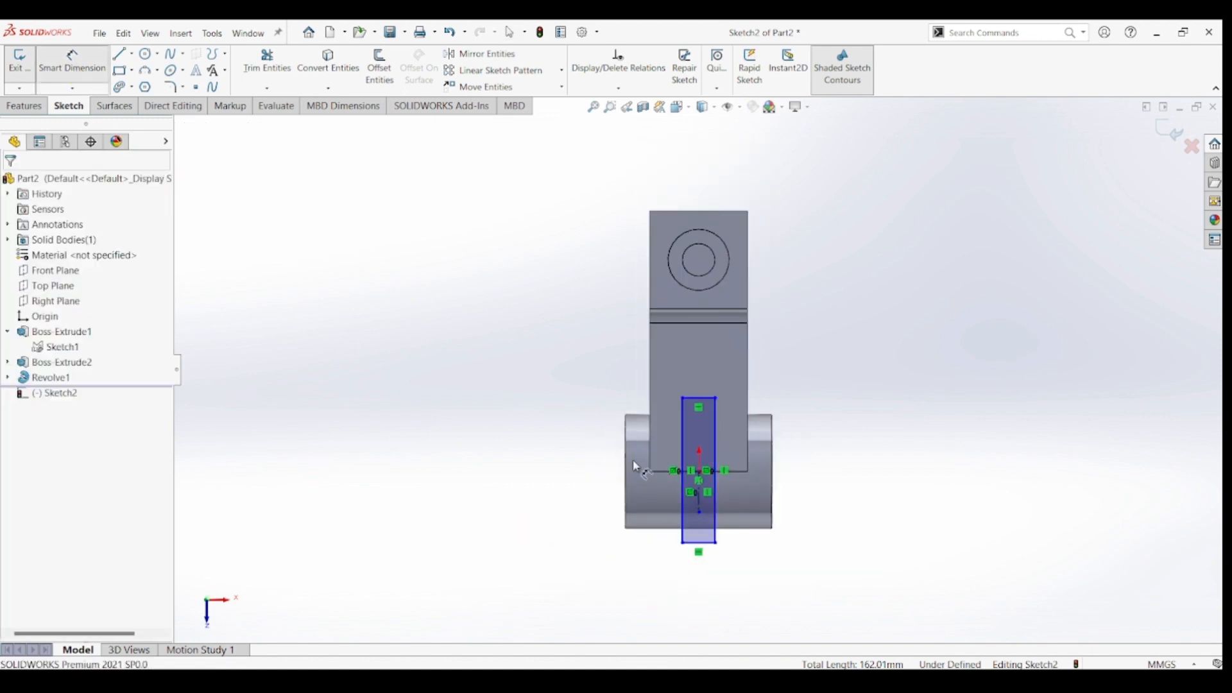
{"action": "left_click", "coordinate": [702, 555]}
{"action": "left_click", "coordinate": [705, 594]}
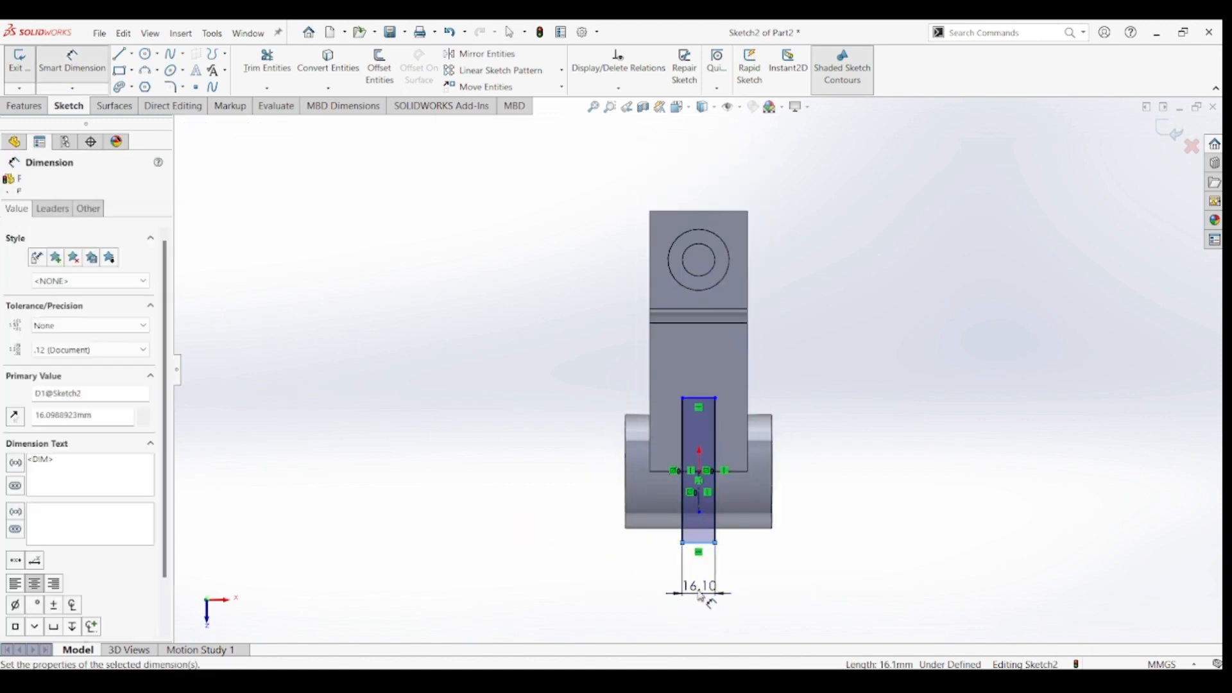
{"action": "type", "text": "16"}
{"action": "key", "text": "Return"}
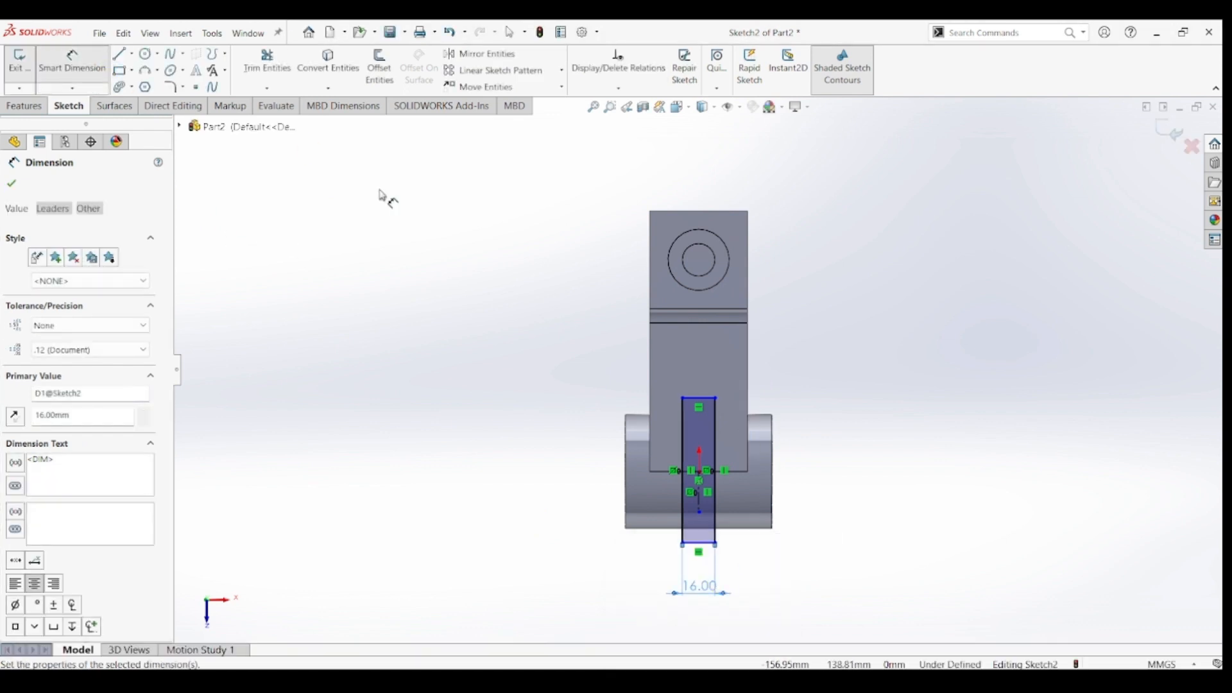
Step: Dimension the distance from the arm's end edge at the hub to the rectangle's short side on the arm and set it to 28 mm
{"action": "left_click", "coordinate": [740, 473]}
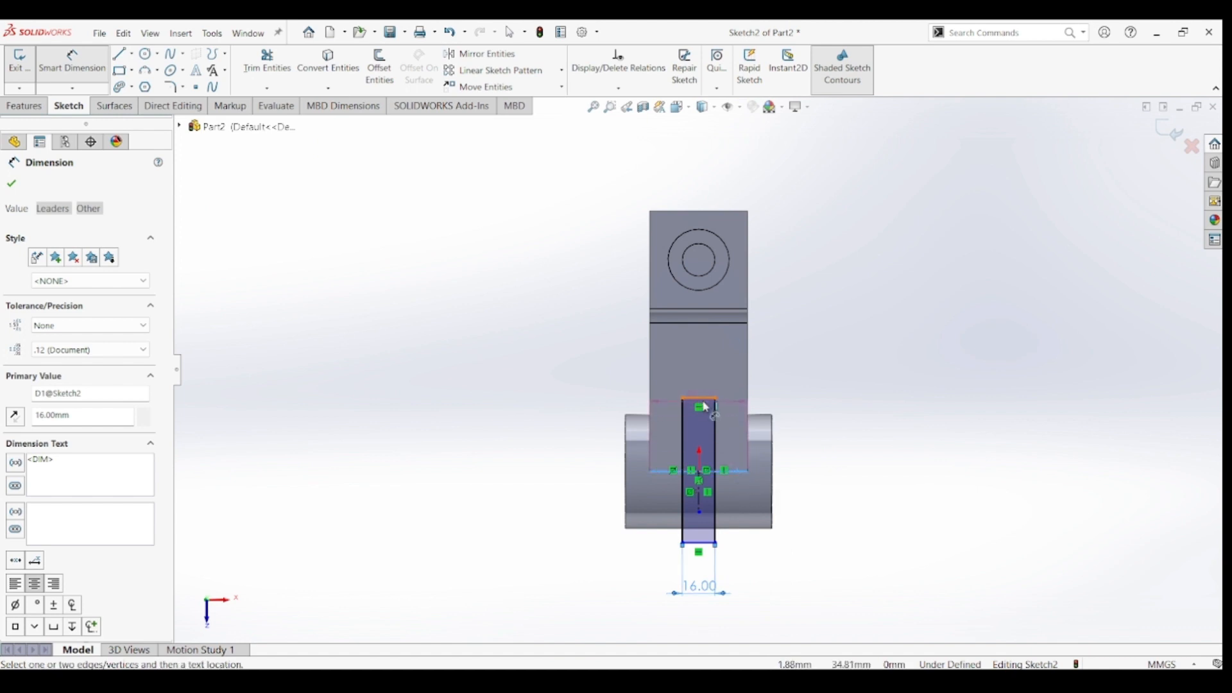
{"action": "left_click", "coordinate": [706, 404]}
{"action": "left_click", "coordinate": [815, 428]}
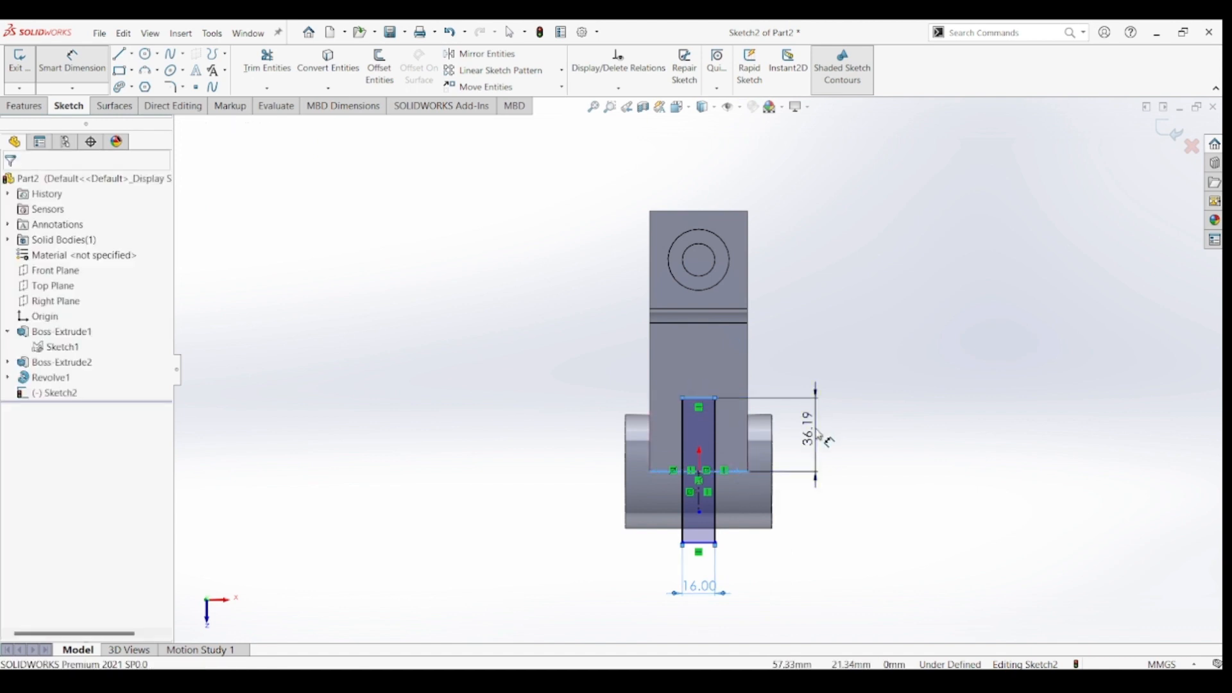
{"action": "type", "text": "28"}
{"action": "key", "text": "Return"}
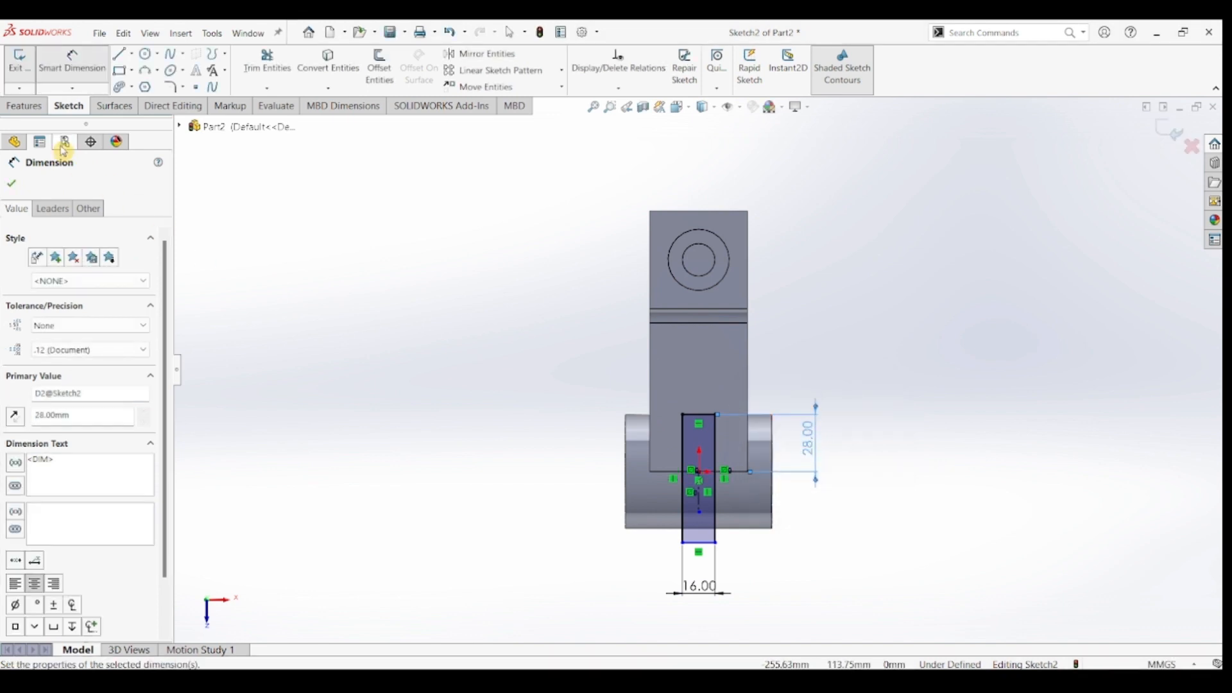
Step: Cut the rectangle through all of the hub and arm to form the slot
{"action": "left_click", "coordinate": [23, 105]}
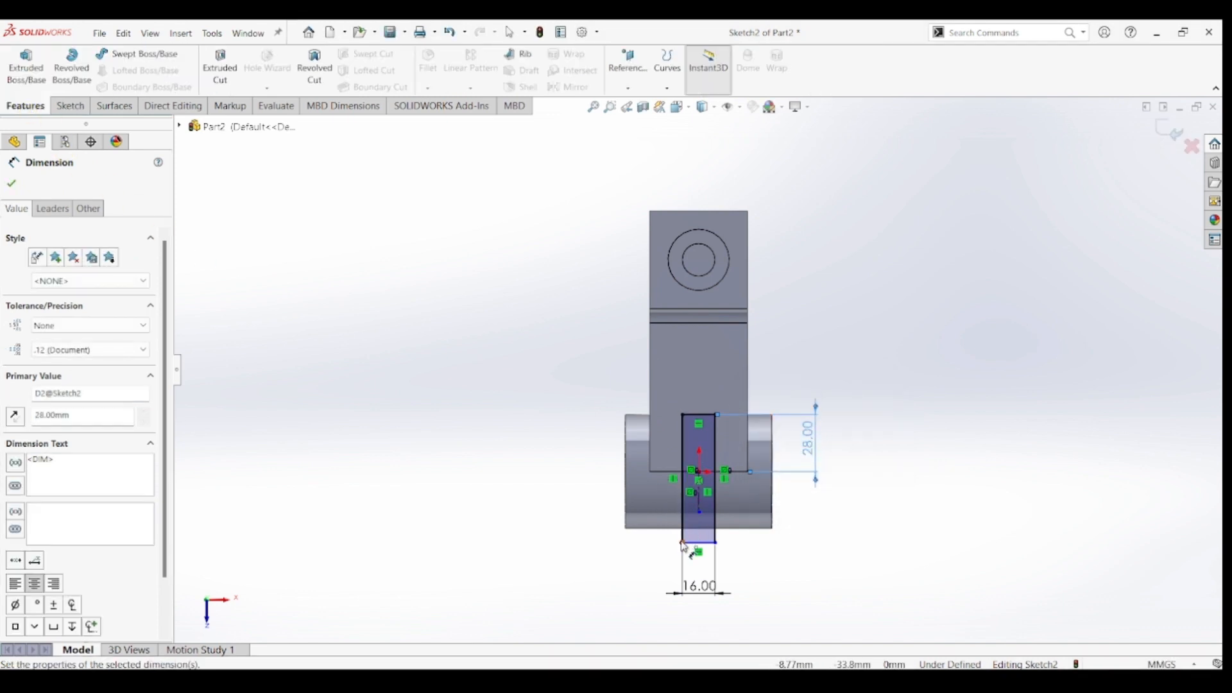
{"action": "left_click", "coordinate": [216, 85]}
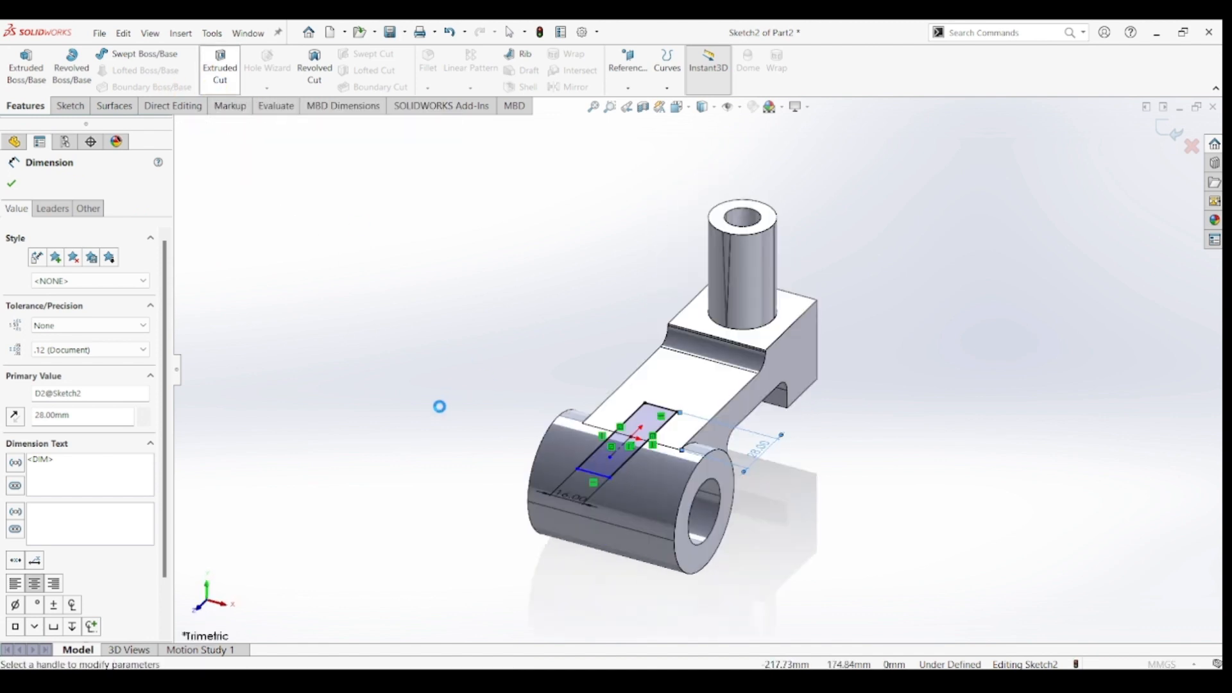
{"action": "left_click", "coordinate": [111, 275]}
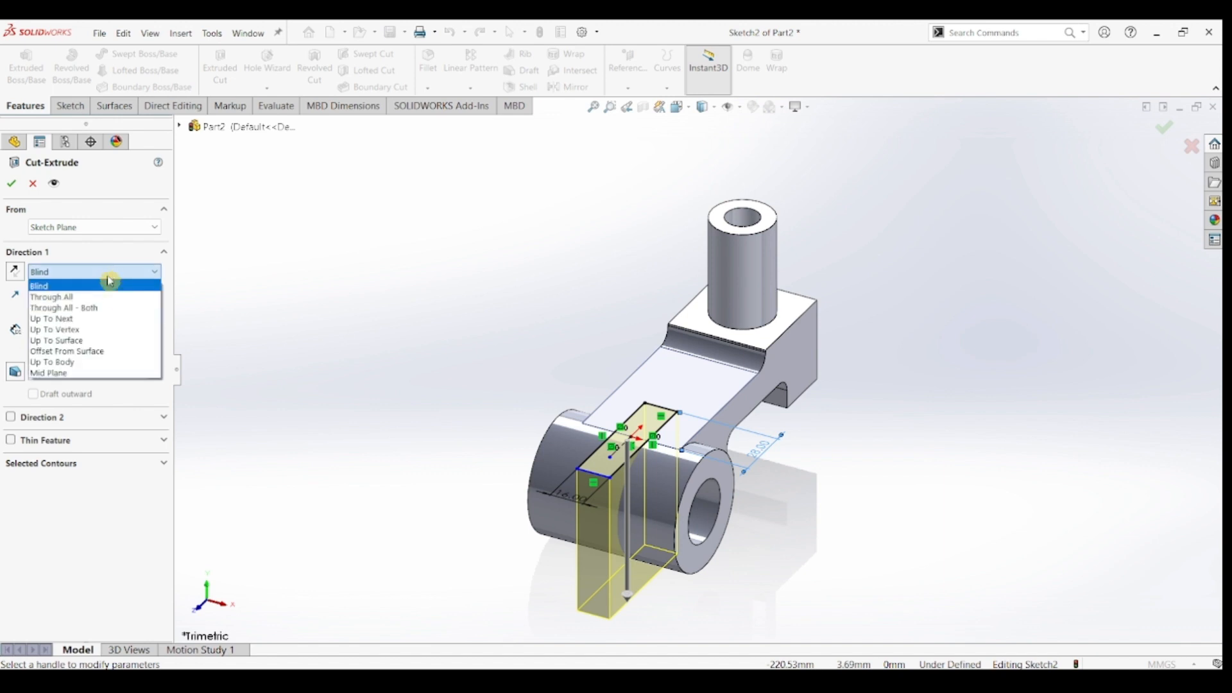
{"action": "left_click", "coordinate": [102, 294]}
{"action": "left_click", "coordinate": [13, 184]}
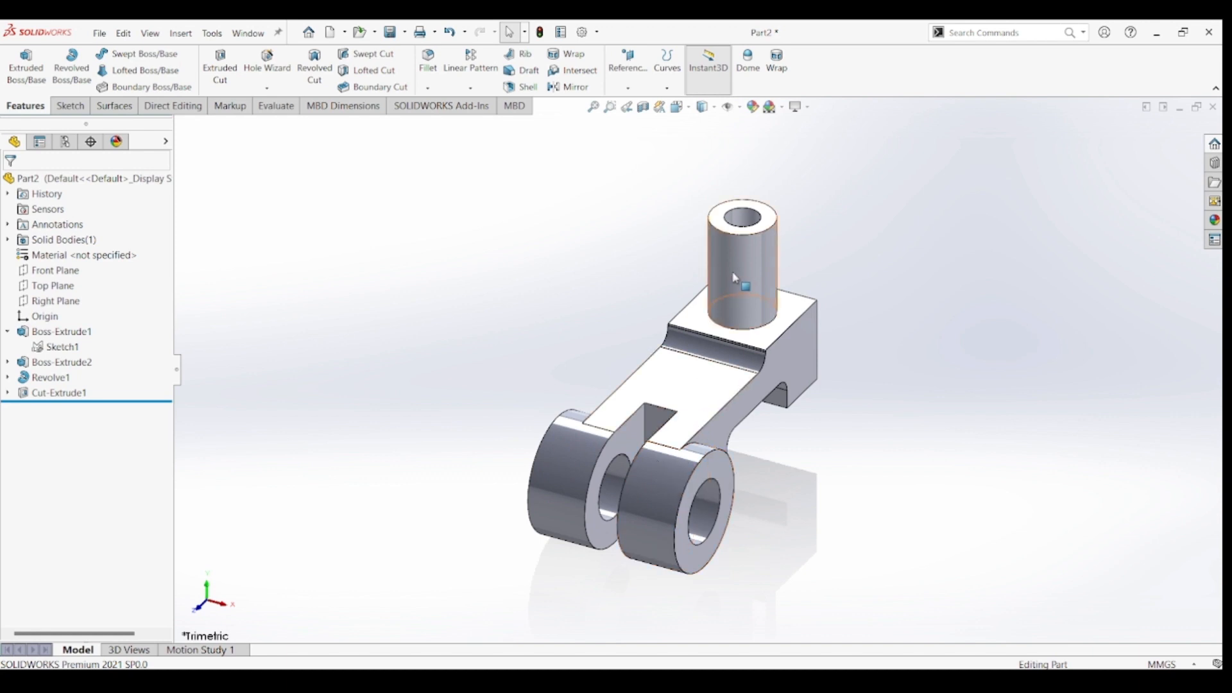
{"action": "left_click", "coordinate": [598, 335]}
Step: Start a sketch on the Right Plane and draw a sloping line about 79 mm long from the boss's upper corner to the arm's top edge
{"action": "left_click", "coordinate": [60, 300]}
{"action": "left_click", "coordinate": [69, 105]}
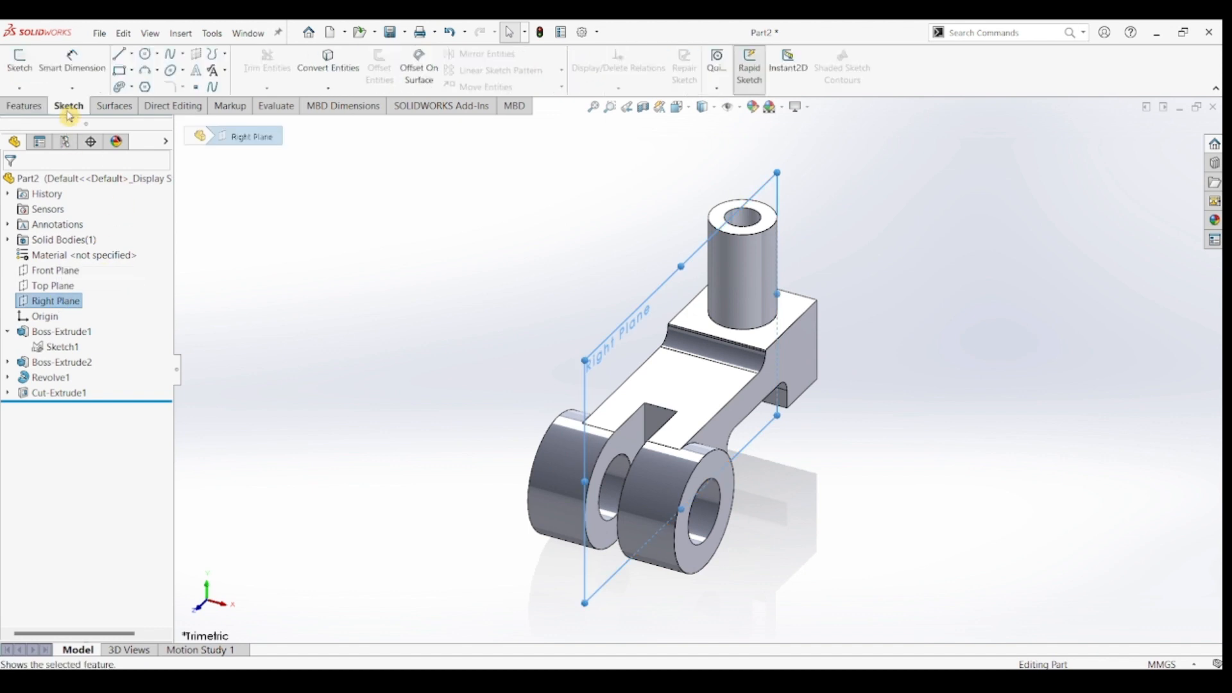
{"action": "left_click", "coordinate": [22, 74]}
{"action": "left_click", "coordinate": [119, 53]}
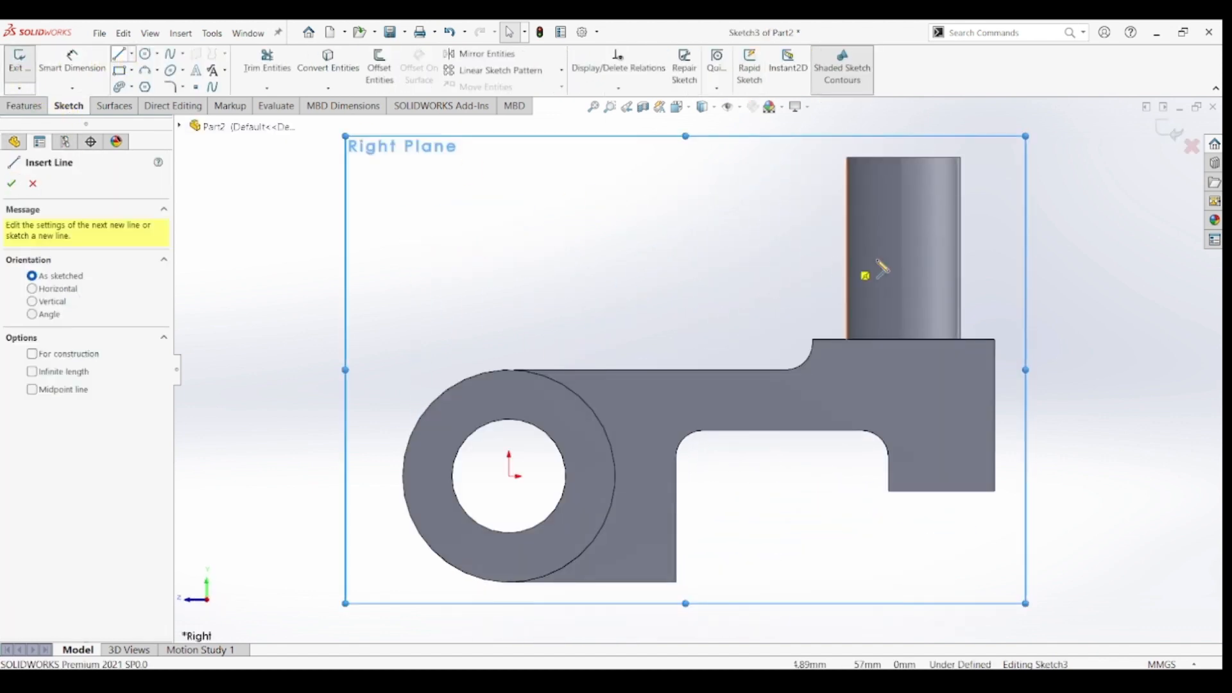
{"action": "left_click", "coordinate": [846, 157]}
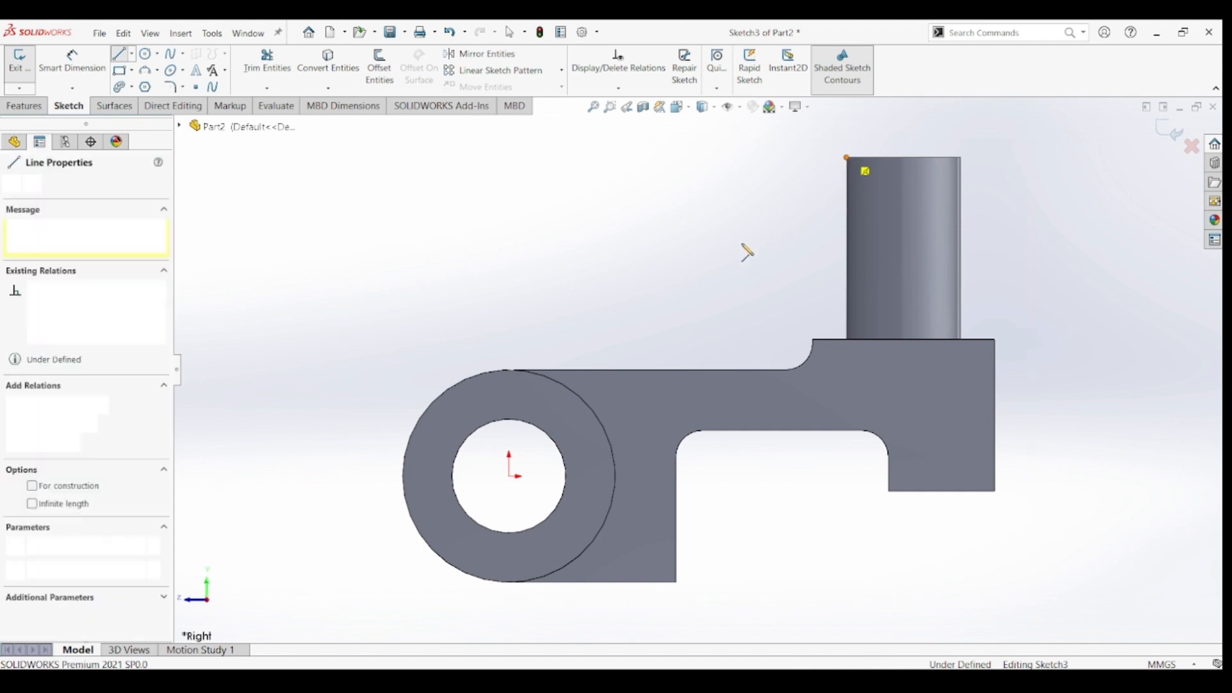
{"action": "left_click", "coordinate": [636, 370]}
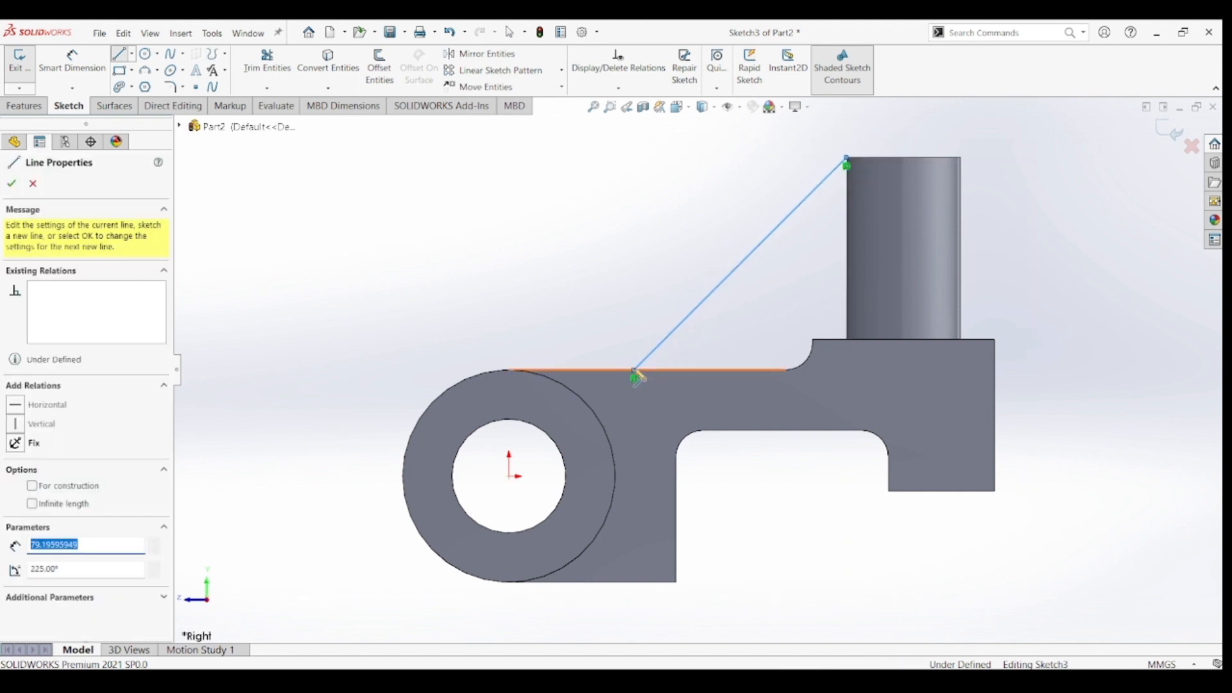
{"action": "key", "text": "Escape"}
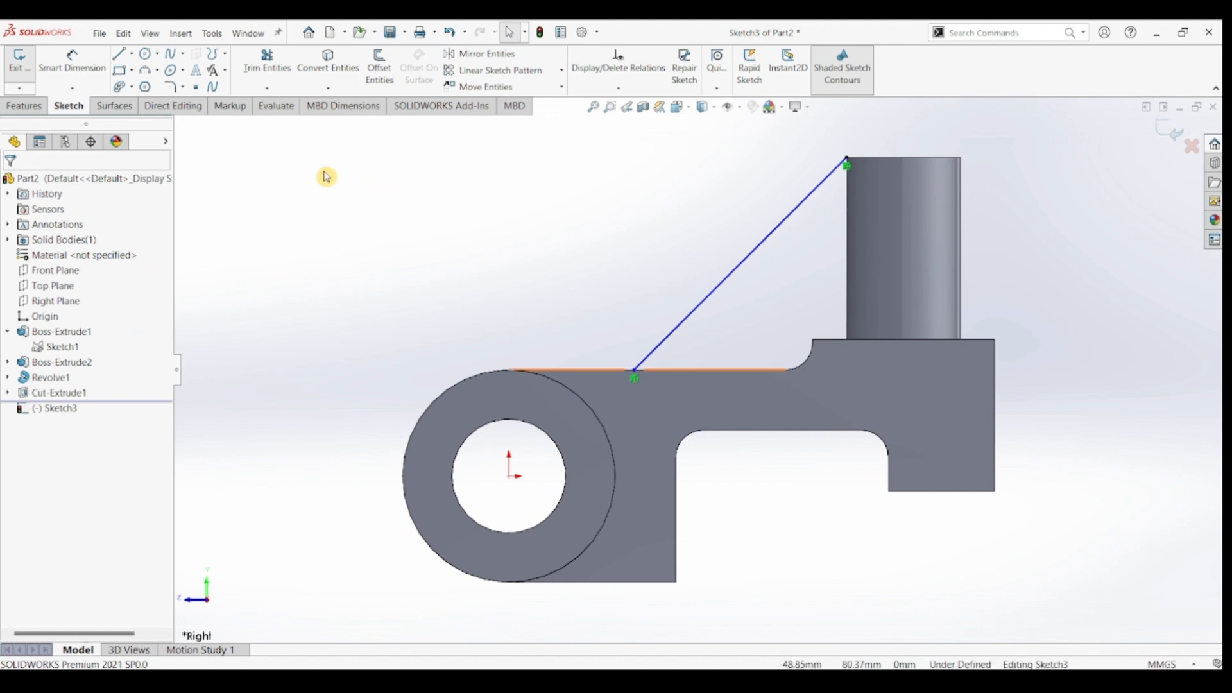
Step: Dimension the horizontal distance from the origin to the sloping line's lower endpoint and set it to 48 mm
{"action": "left_click", "coordinate": [72, 59]}
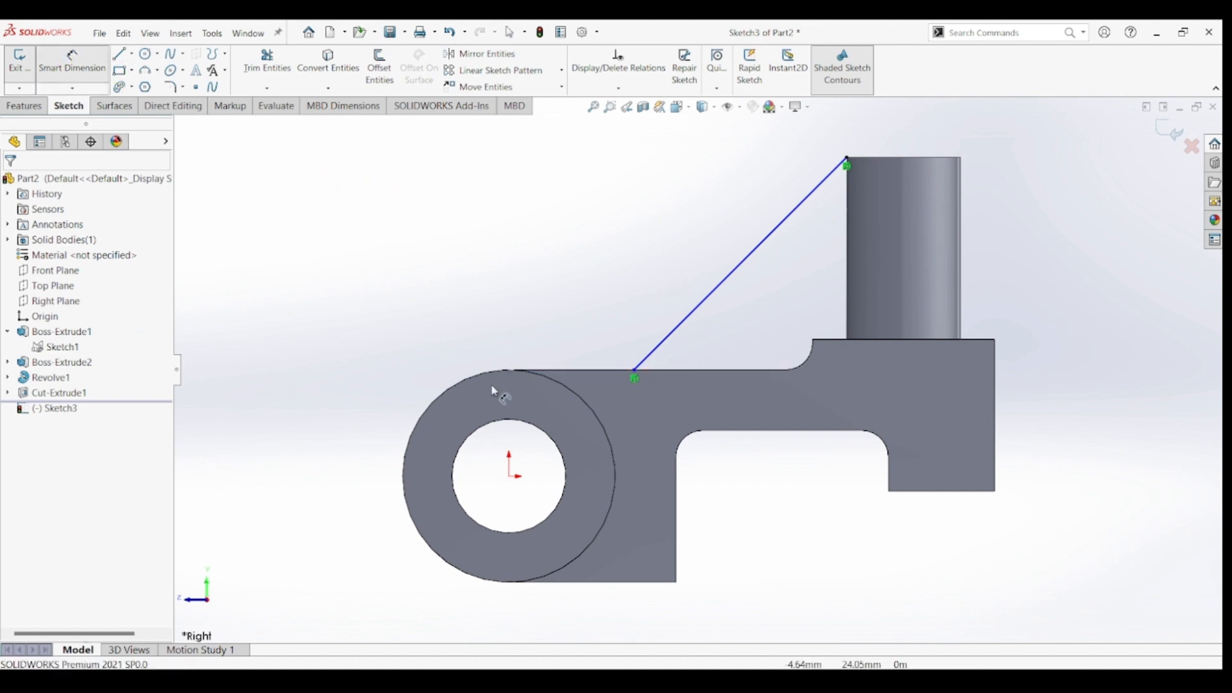
{"action": "left_click", "coordinate": [511, 478]}
{"action": "left_click", "coordinate": [634, 371]}
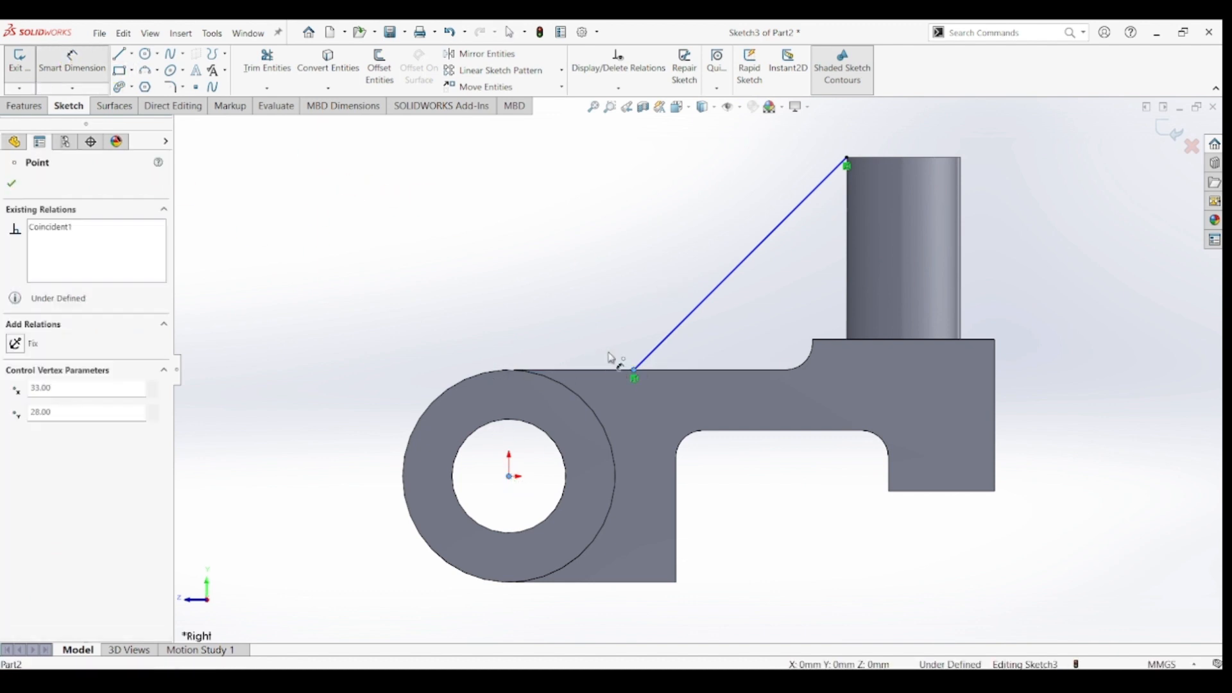
{"action": "left_click", "coordinate": [571, 328]}
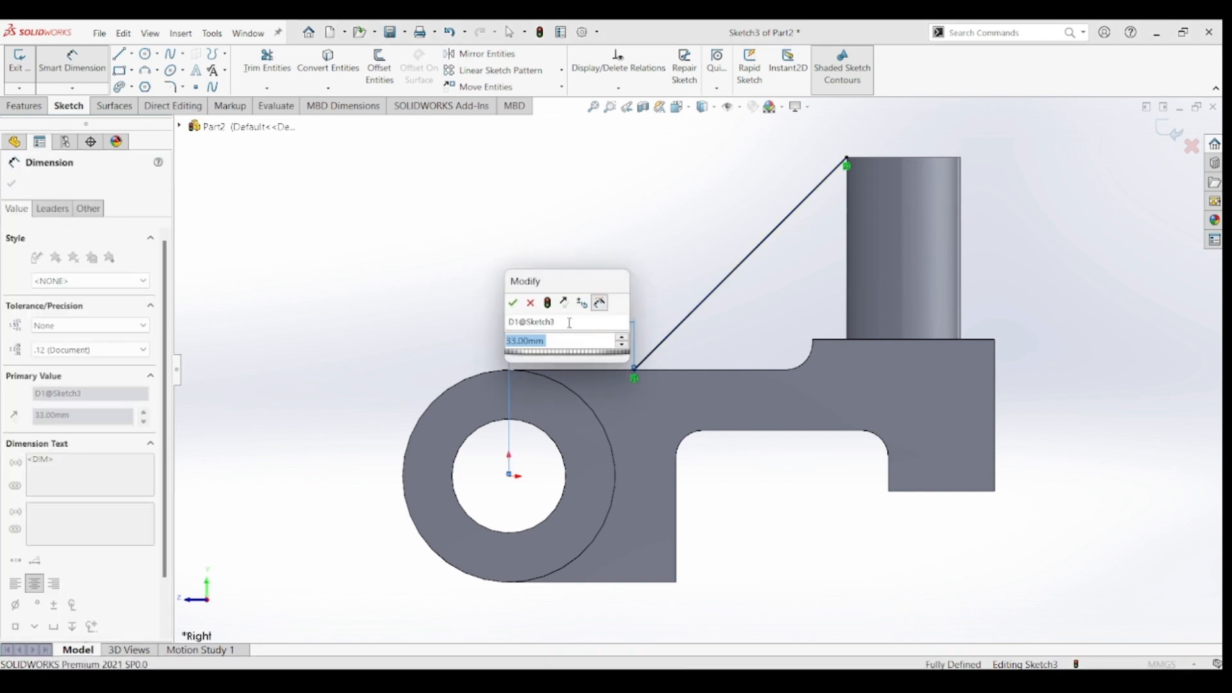
{"action": "type", "text": "48"}
{"action": "key", "text": "Return"}
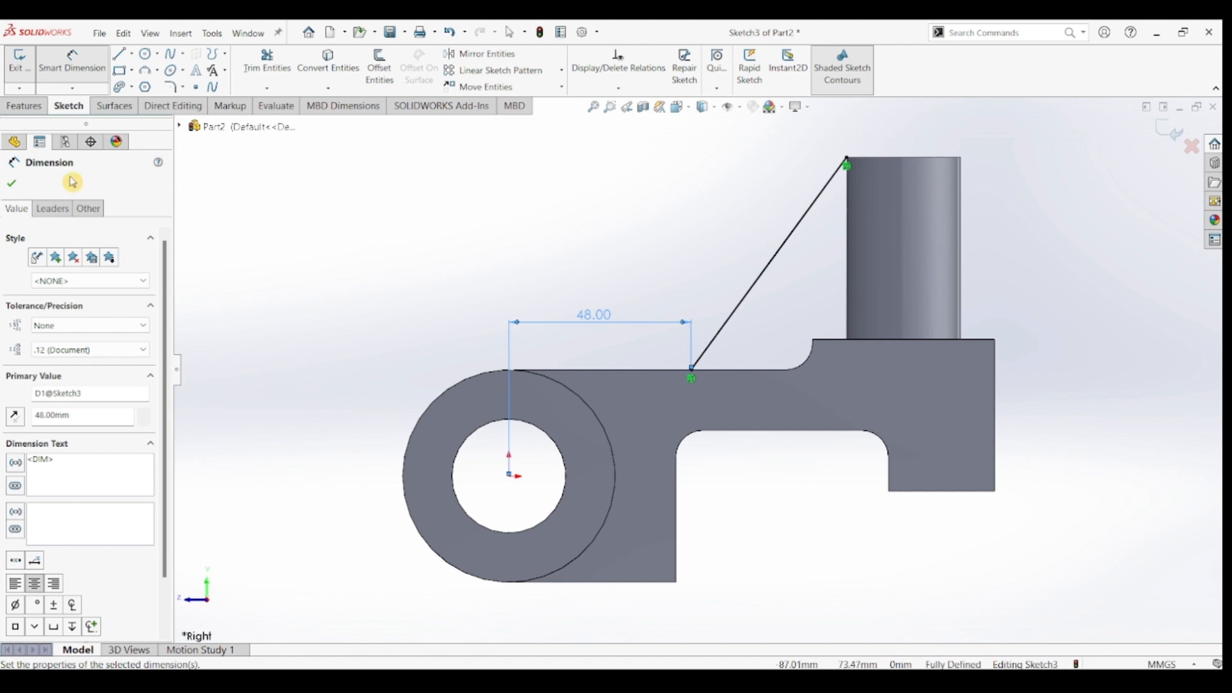
{"action": "left_click", "coordinate": [7, 184]}
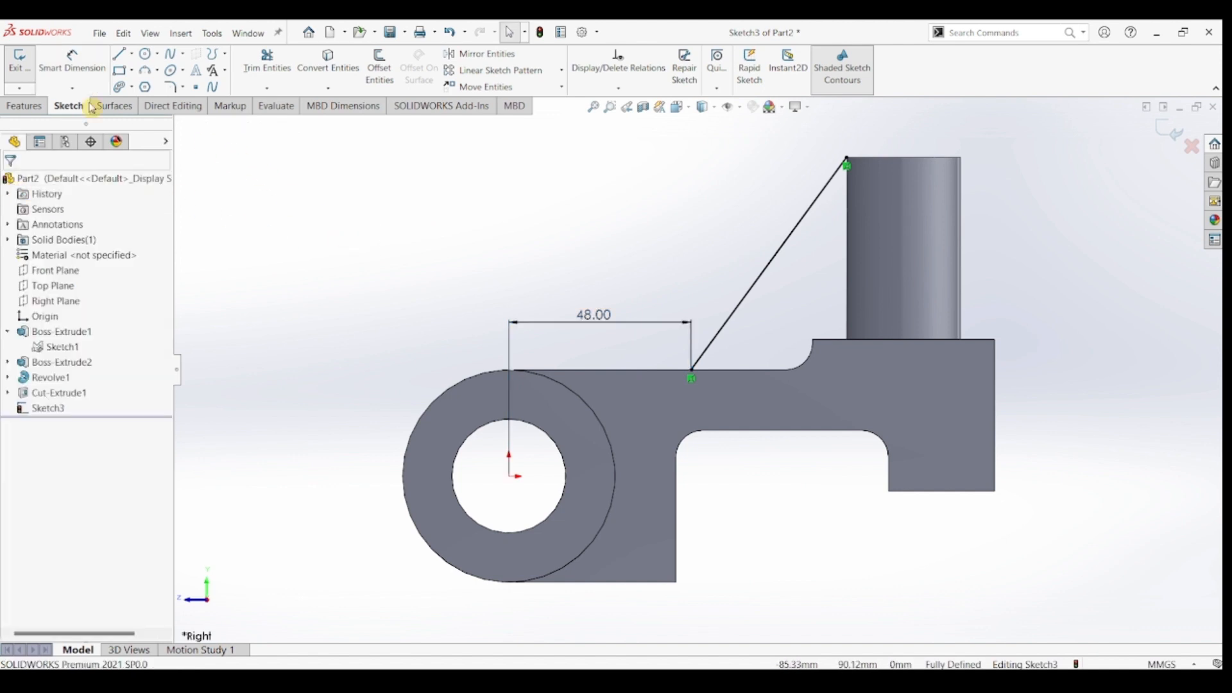
Step: Try to create a 10 mm thick rib from the single sloping line with the material side flipped
{"action": "left_click", "coordinate": [18, 108]}
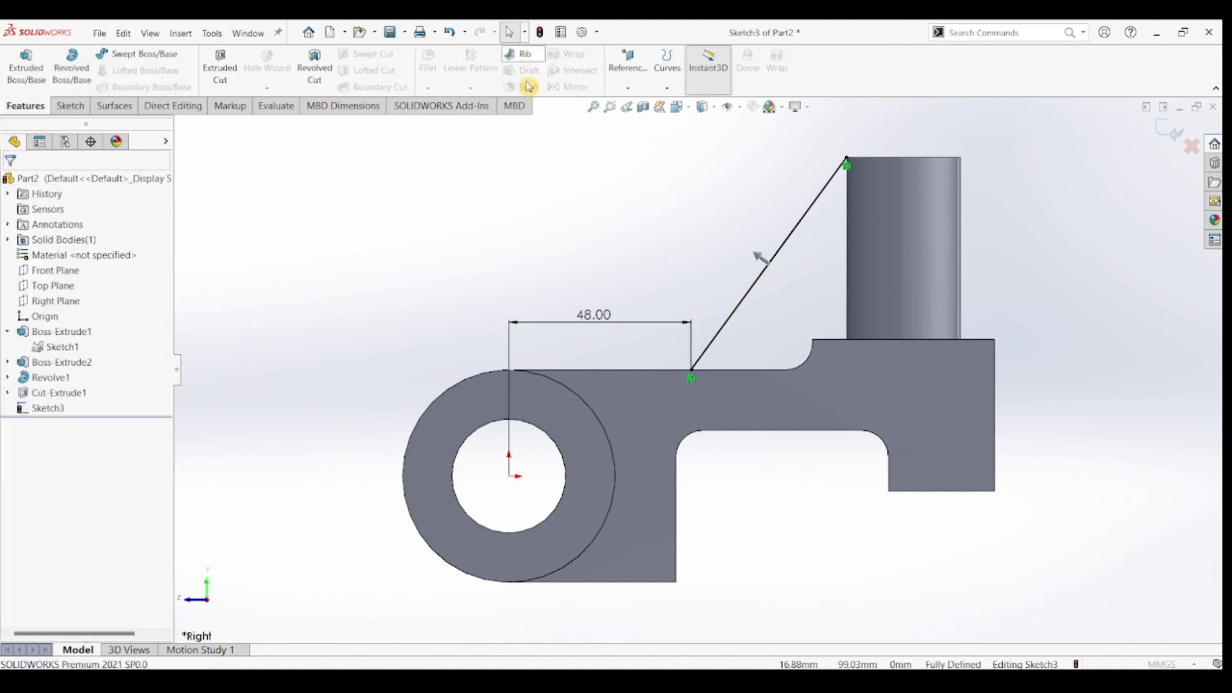
{"action": "left_click", "coordinate": [521, 56]}
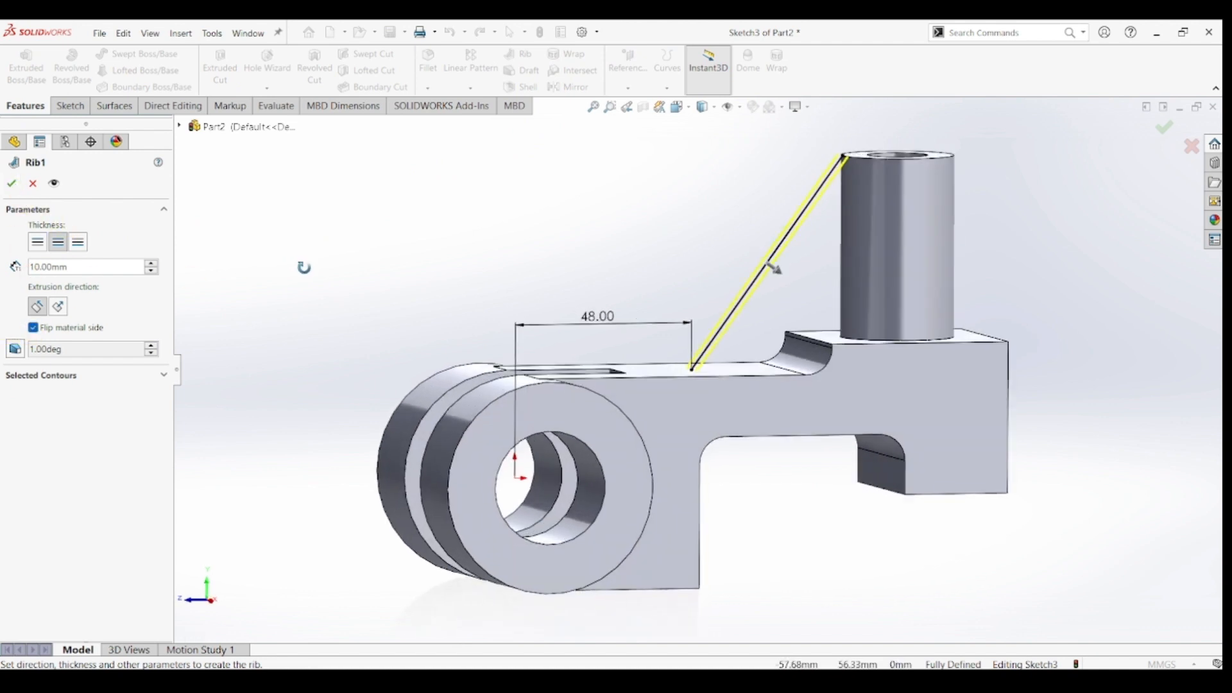
{"action": "left_click", "coordinate": [9, 185]}
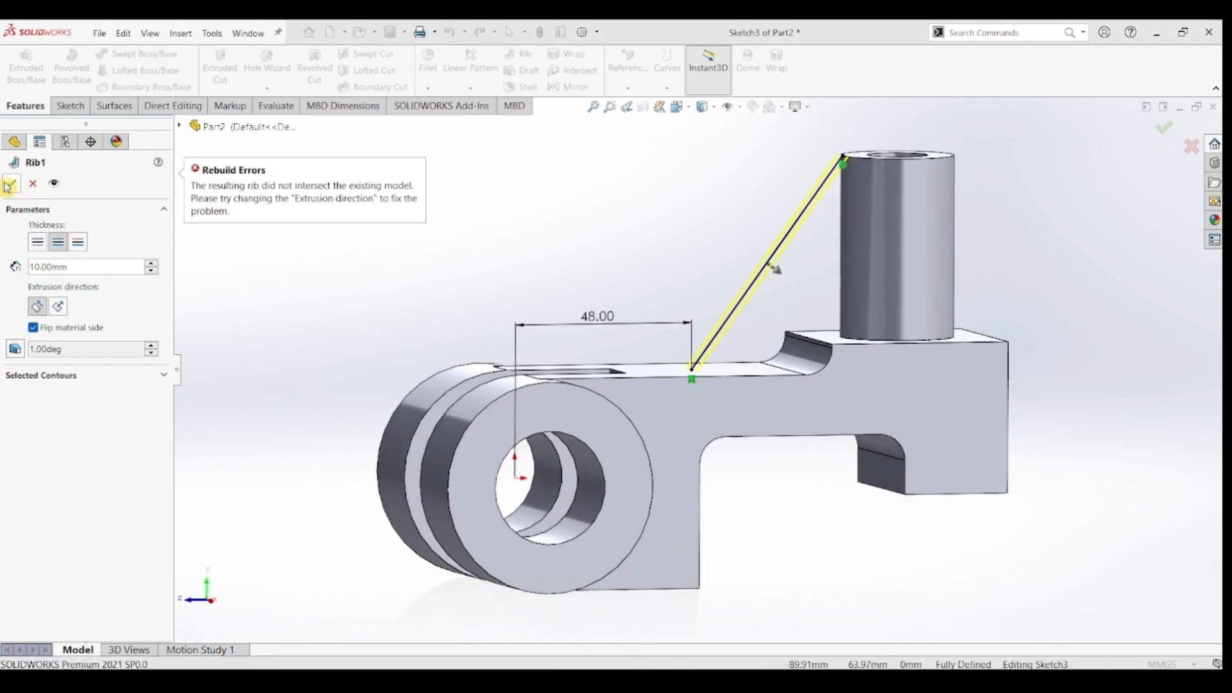
{"action": "left_click", "coordinate": [33, 184]}
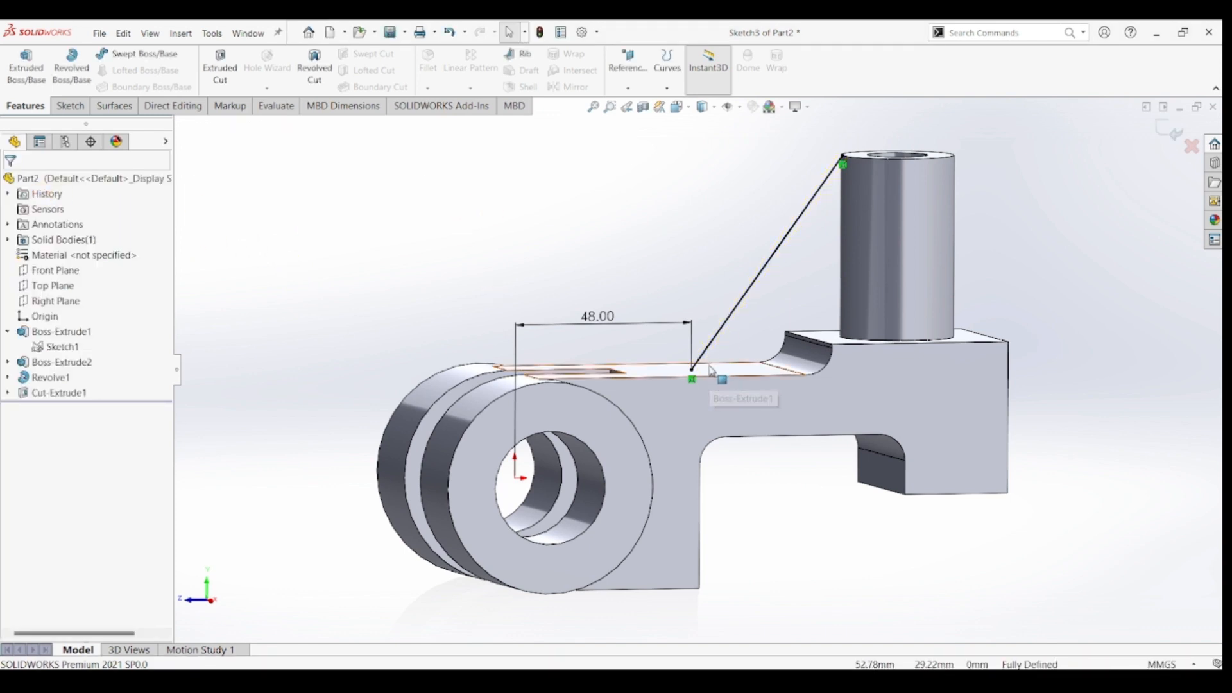
Step: Add a horizontal line about 2 mm long from the sloping line's upper endpoint along the boss's top edge
{"action": "key", "text": "ctrl+4"}
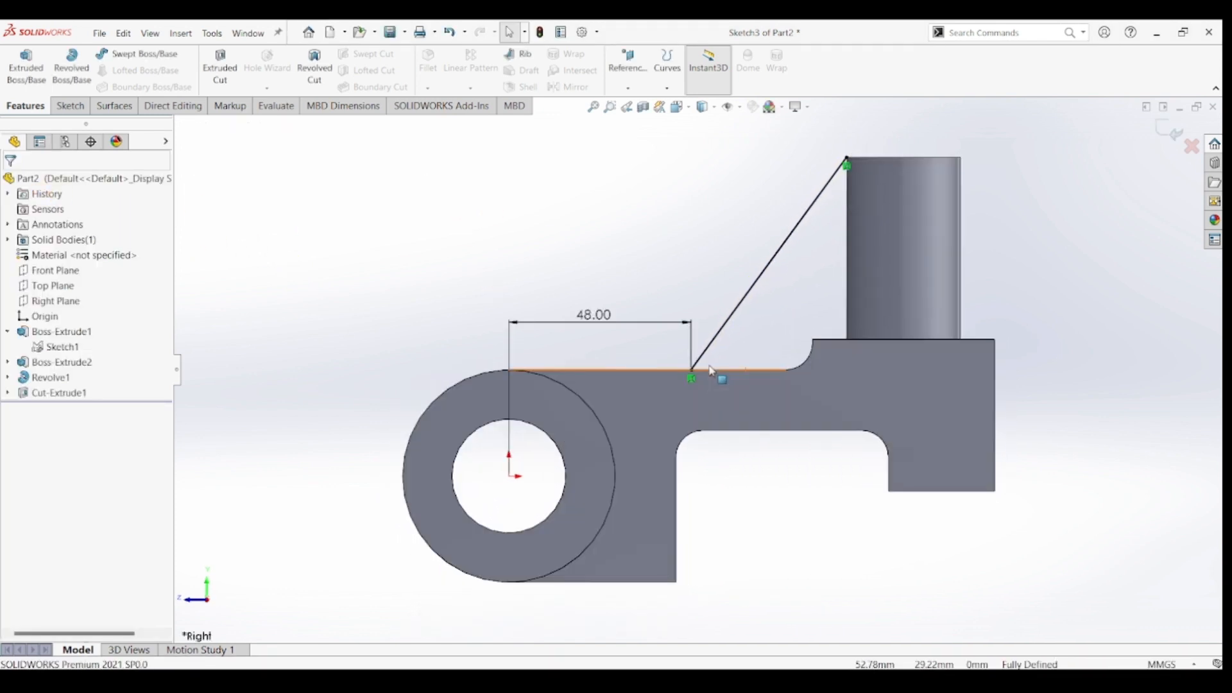
{"action": "left_click", "coordinate": [70, 106]}
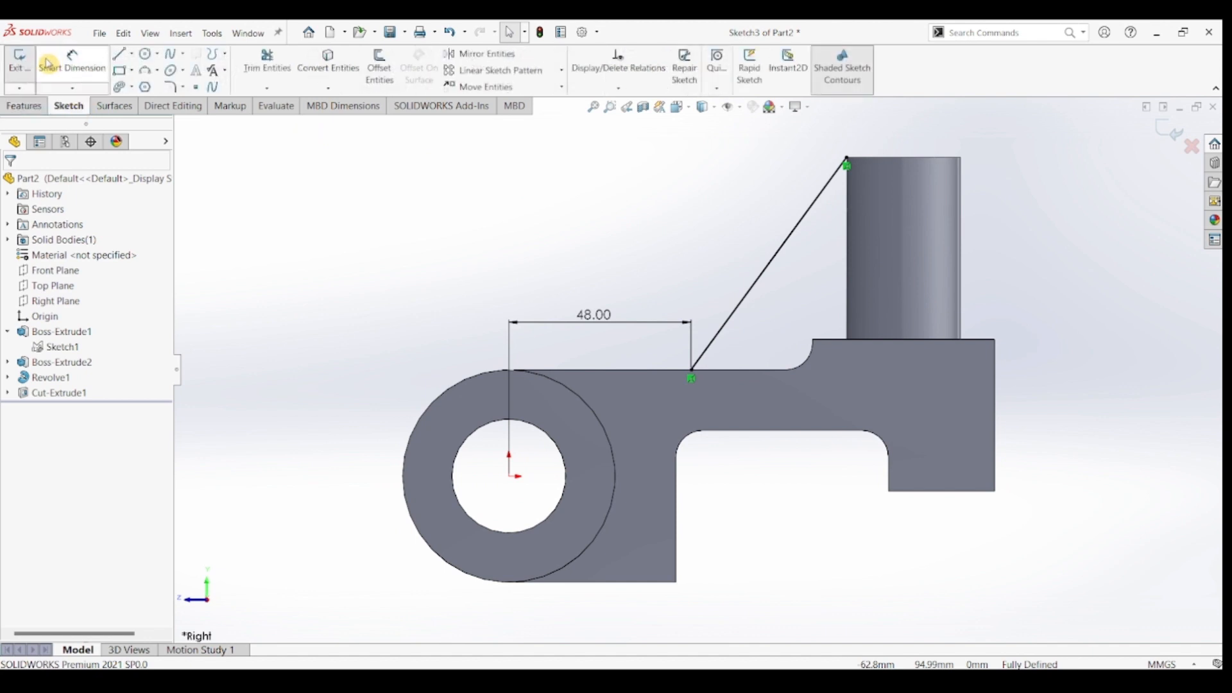
{"action": "left_click", "coordinate": [118, 53]}
{"action": "scroll", "coordinate": [860, 171], "scroll_direction": "down", "scroll_amount": 3}
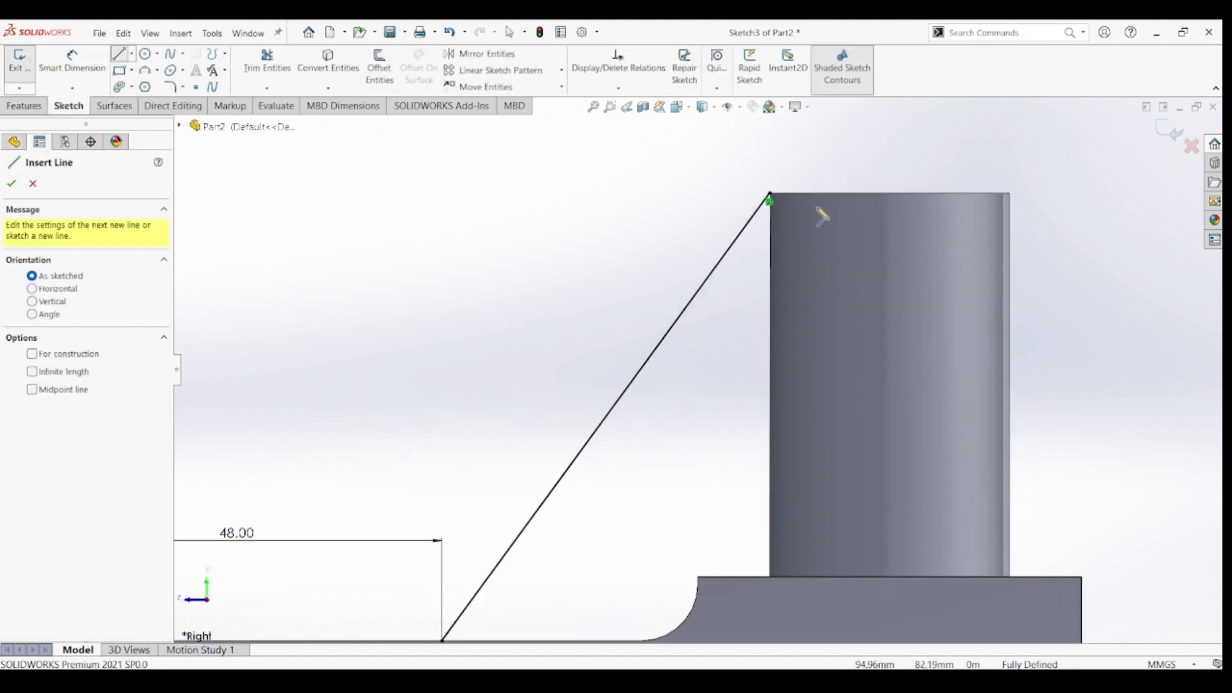
{"action": "left_click", "coordinate": [770, 194]}
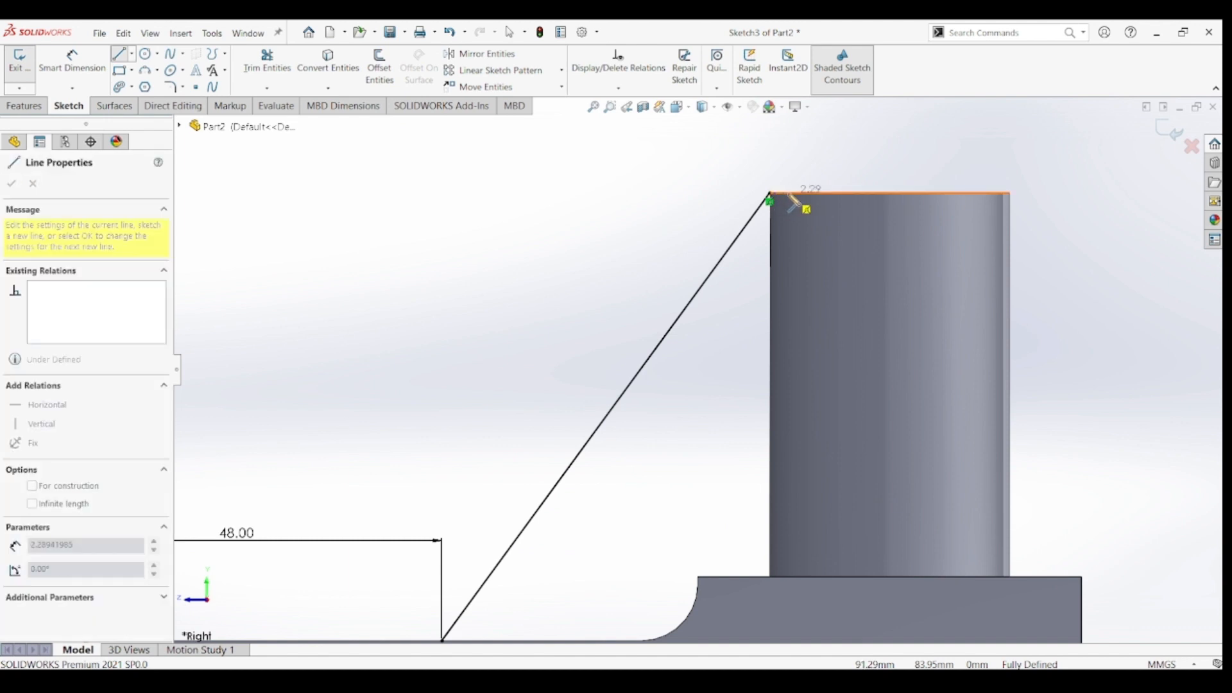
{"action": "key", "text": "Escape"}
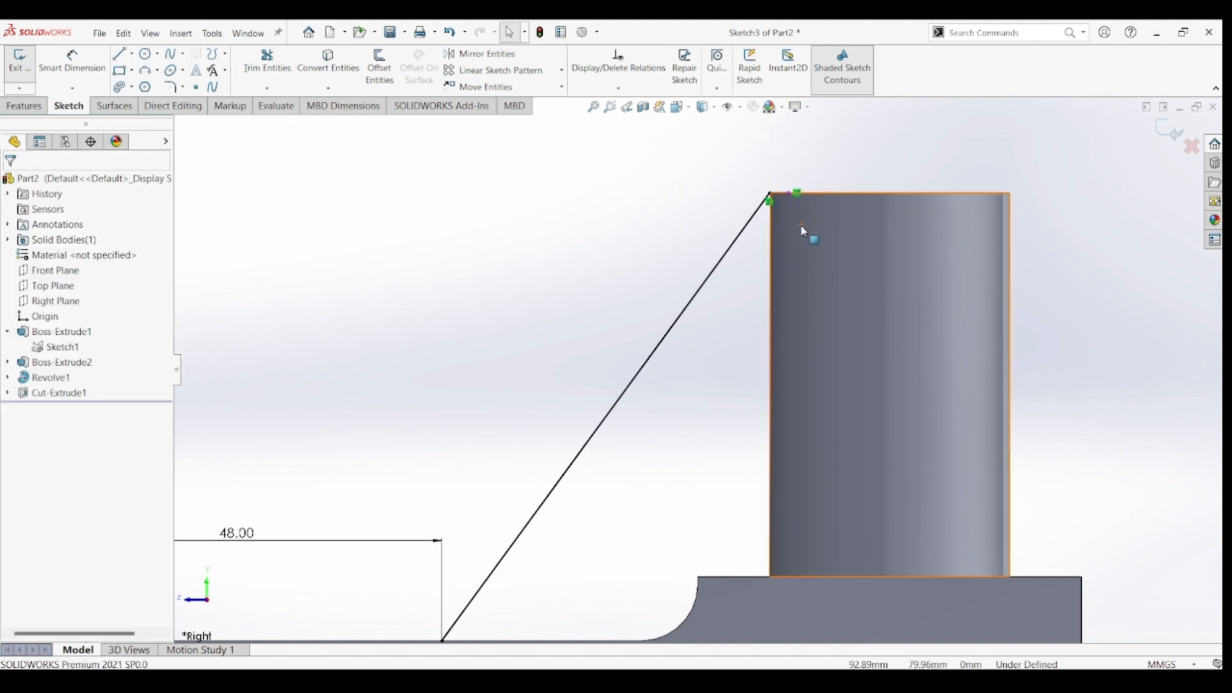
{"action": "scroll", "coordinate": [546, 350], "scroll_direction": "up", "scroll_amount": 3}
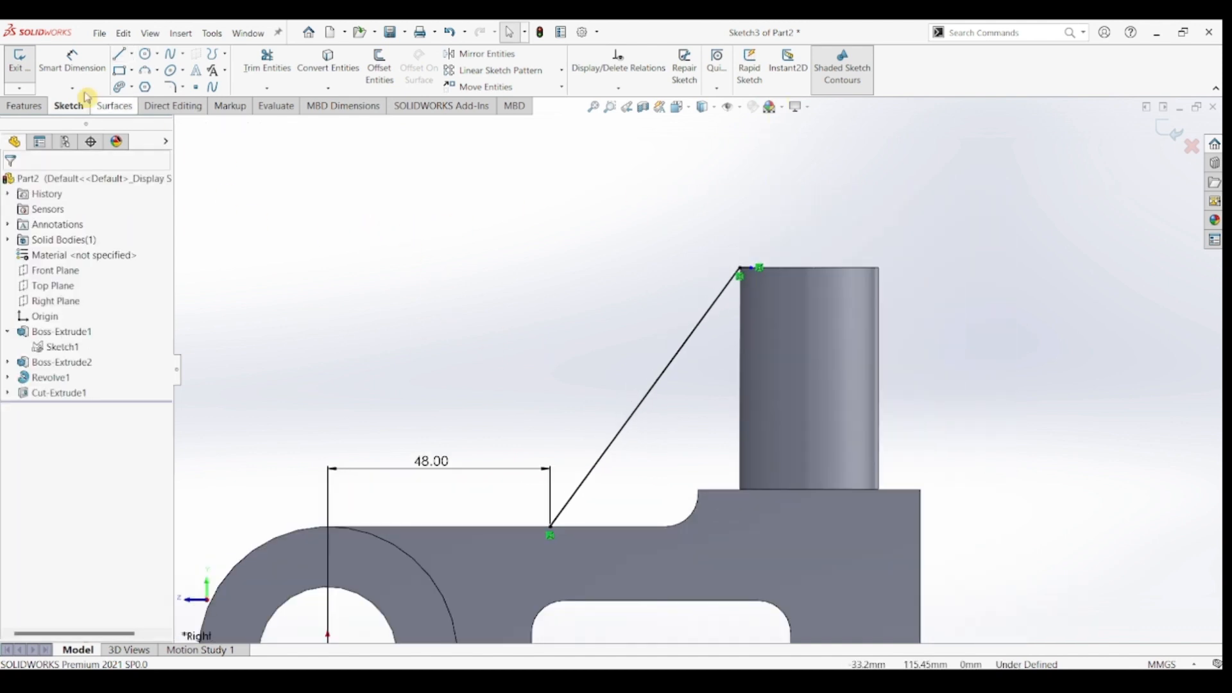
Step: Create a rib from the two sketch lines, 10 mm thick on both sides, with the material side flipped toward the boss
{"action": "left_click", "coordinate": [25, 105]}
{"action": "left_click", "coordinate": [512, 68]}
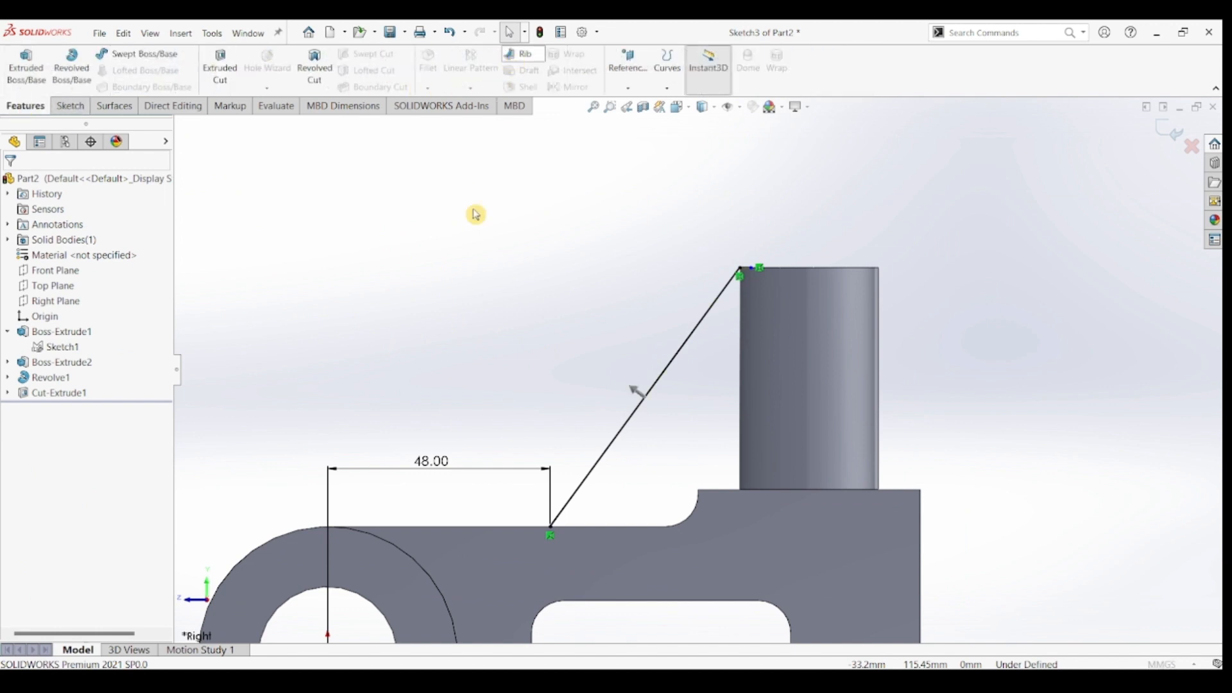
{"action": "left_click", "coordinate": [37, 329]}
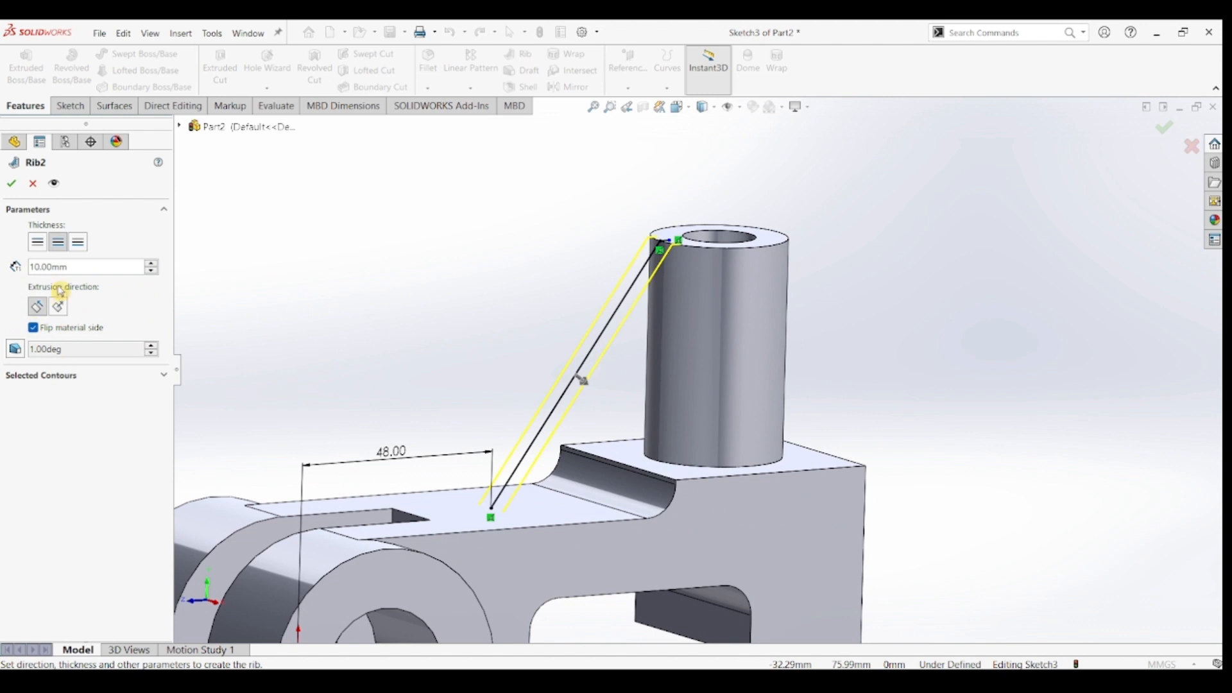
{"action": "left_click", "coordinate": [13, 186]}
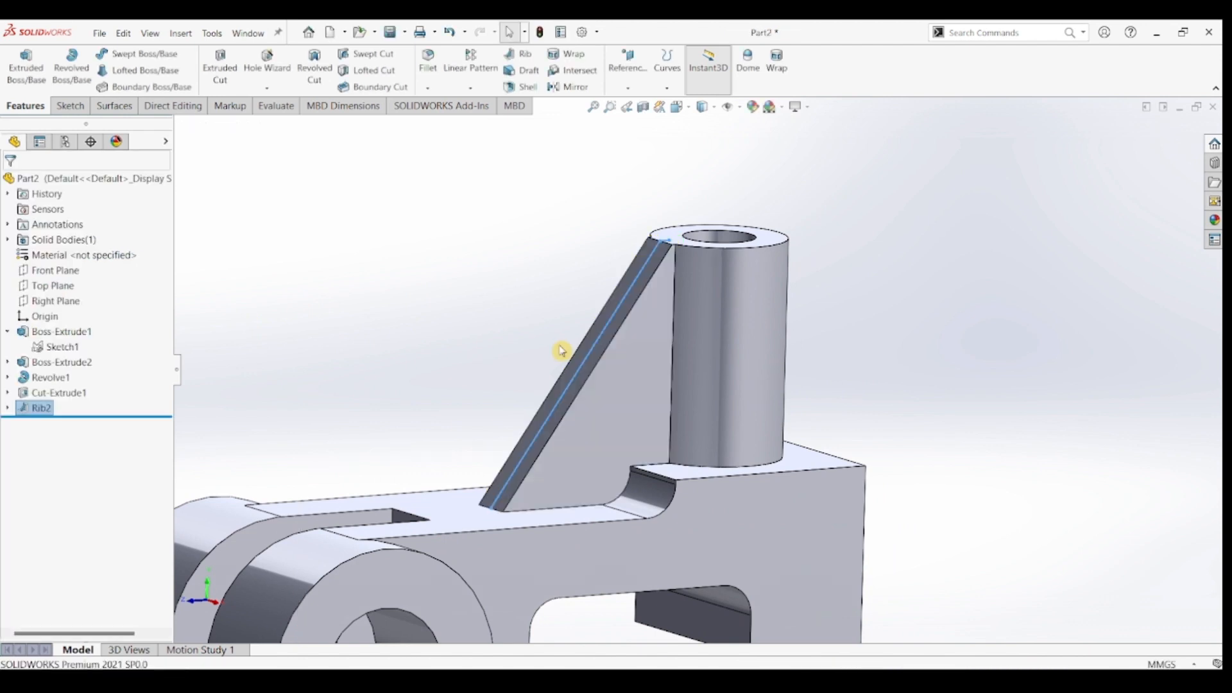
{"action": "left_click", "coordinate": [908, 370]}
Step: Apply the polished steel appearance to the whole part
{"action": "key", "text": "ctrl+7"}
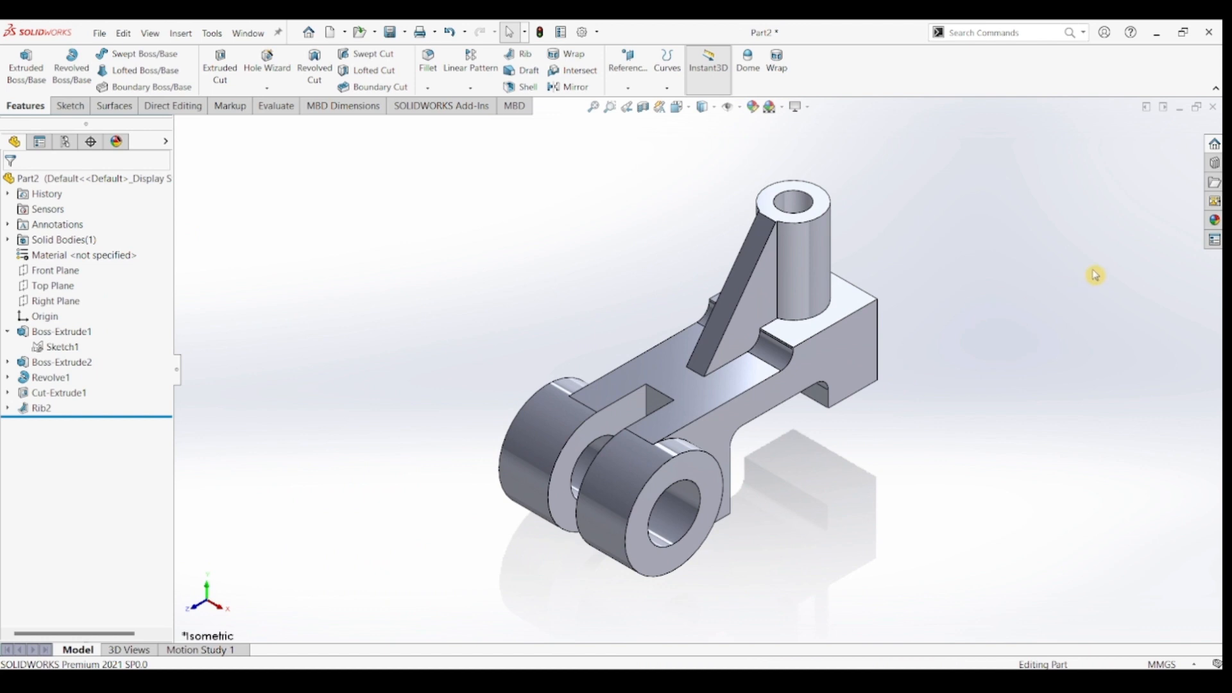
{"action": "left_click", "coordinate": [1215, 222]}
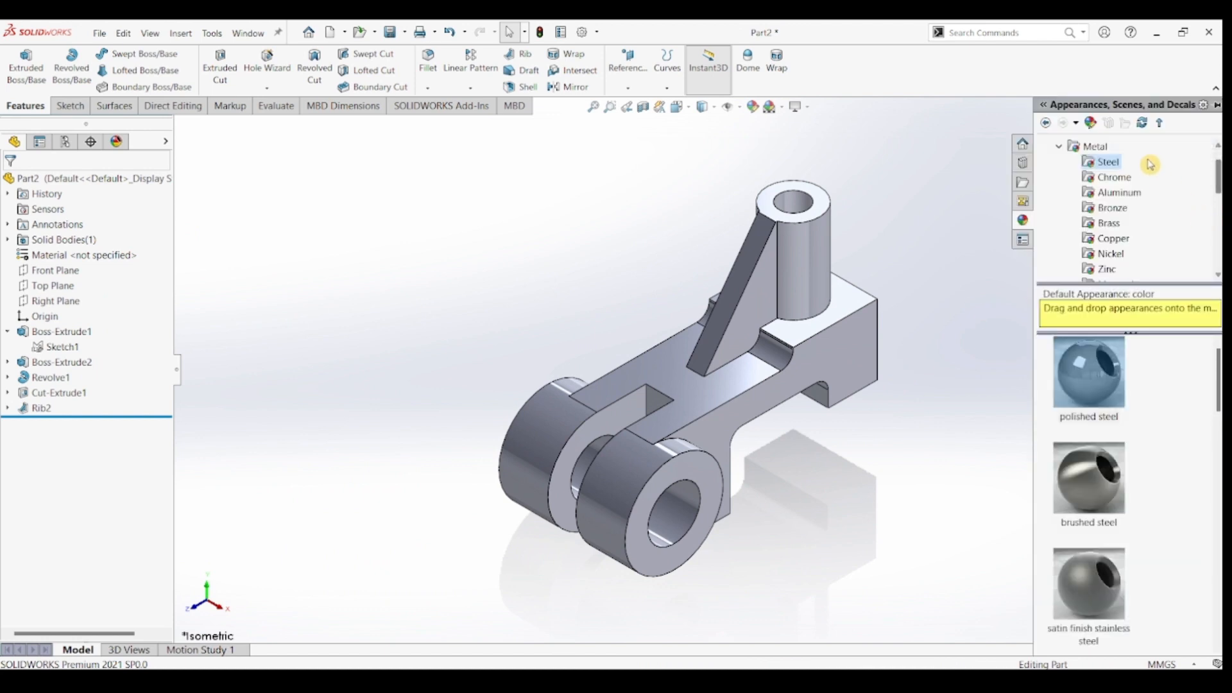
{"action": "double_click", "coordinate": [1091, 369]}
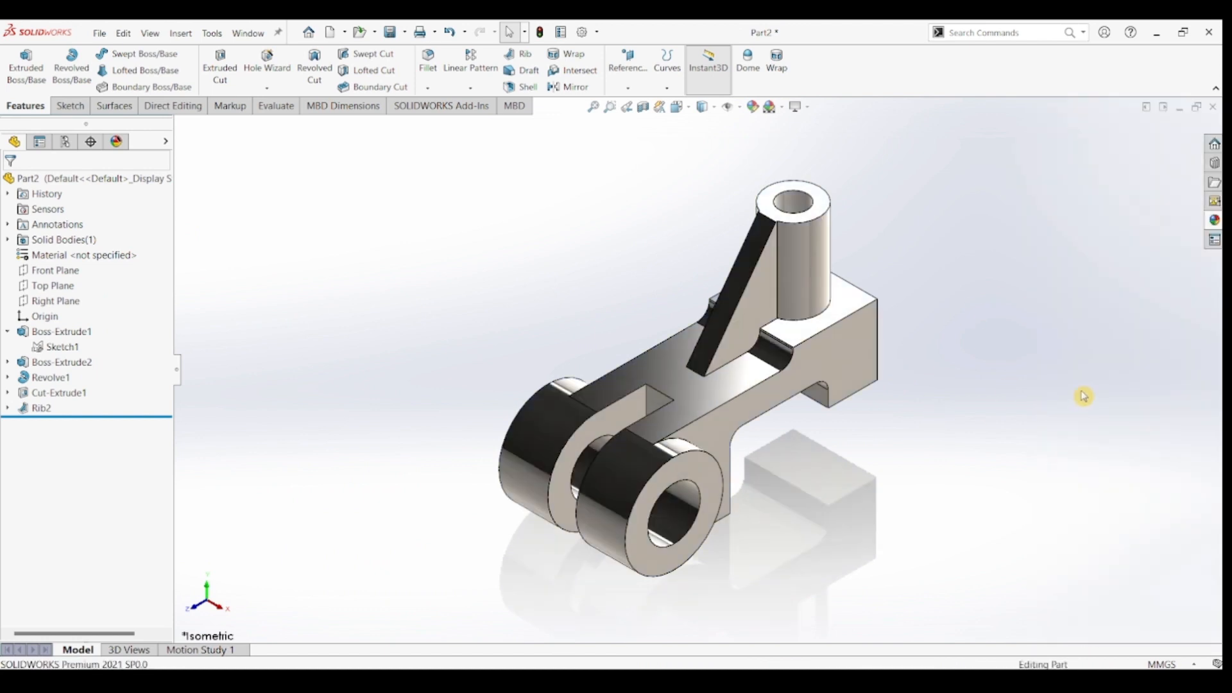